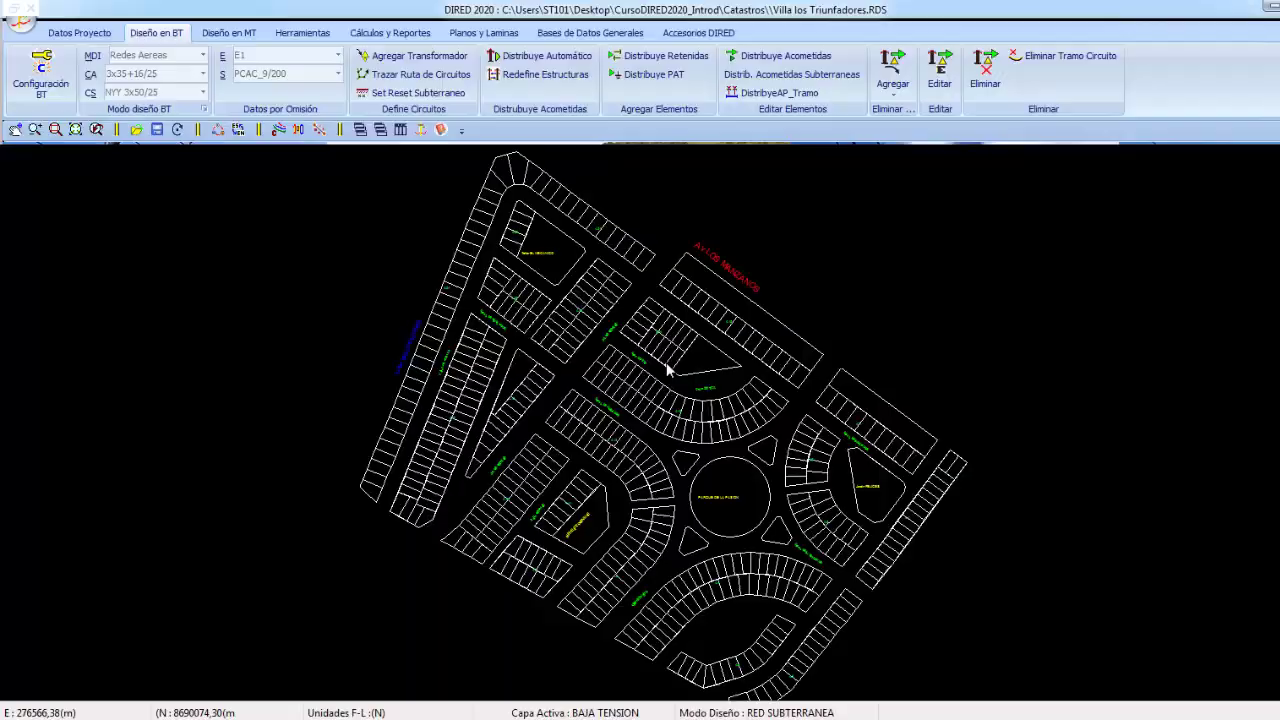
Apply the general low-voltage calculation configuration (Configuración BT)
scroll(668, 370, up, 2)
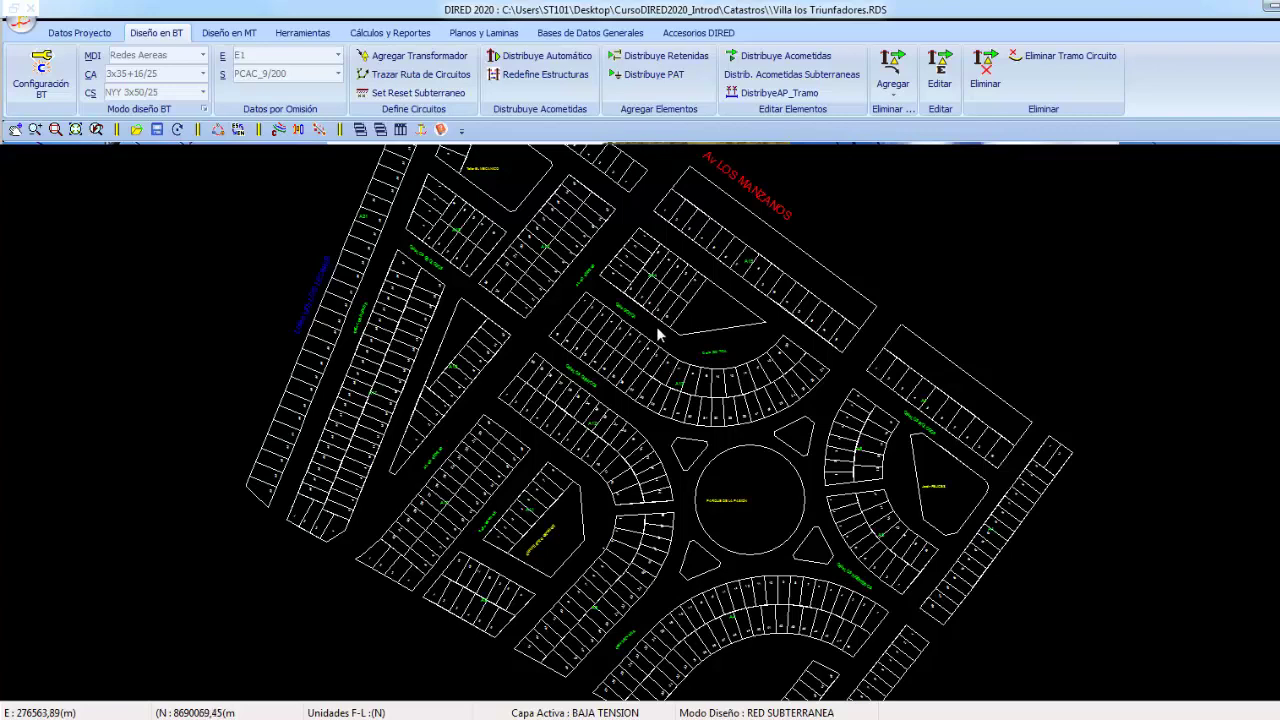
middle_drag(662, 336, 602, 420)
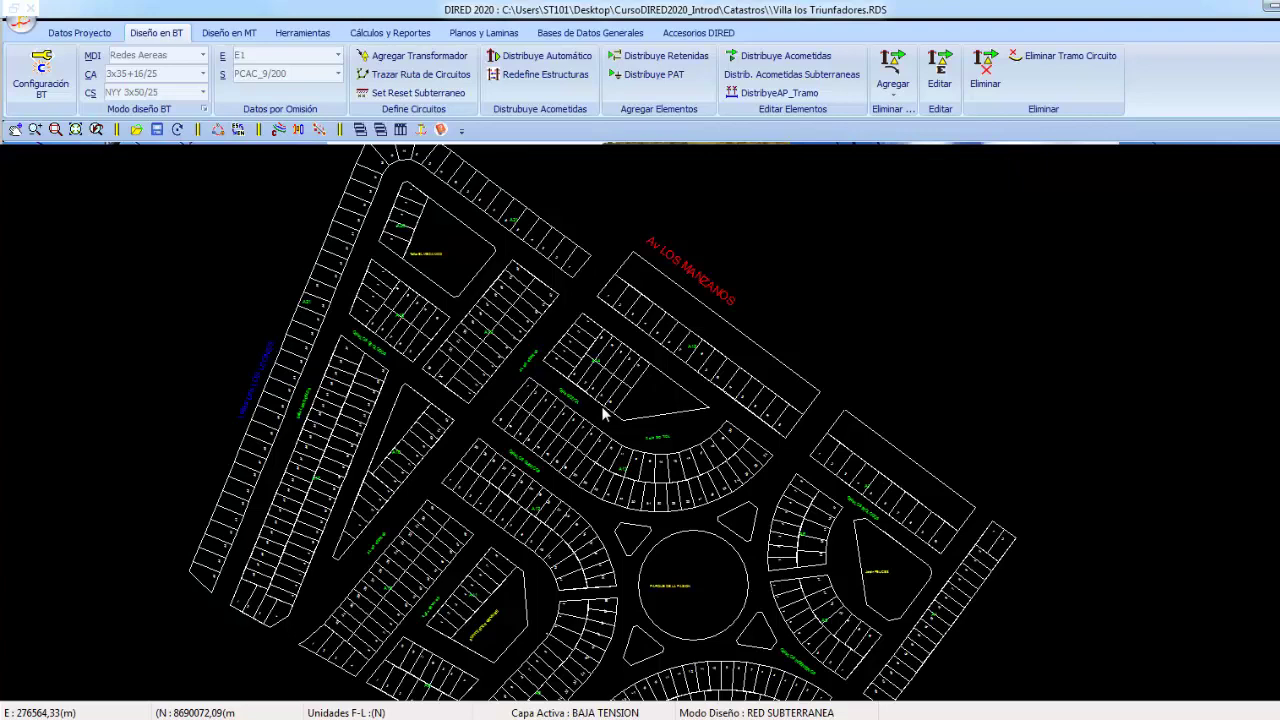
scroll(603, 414, up, 1)
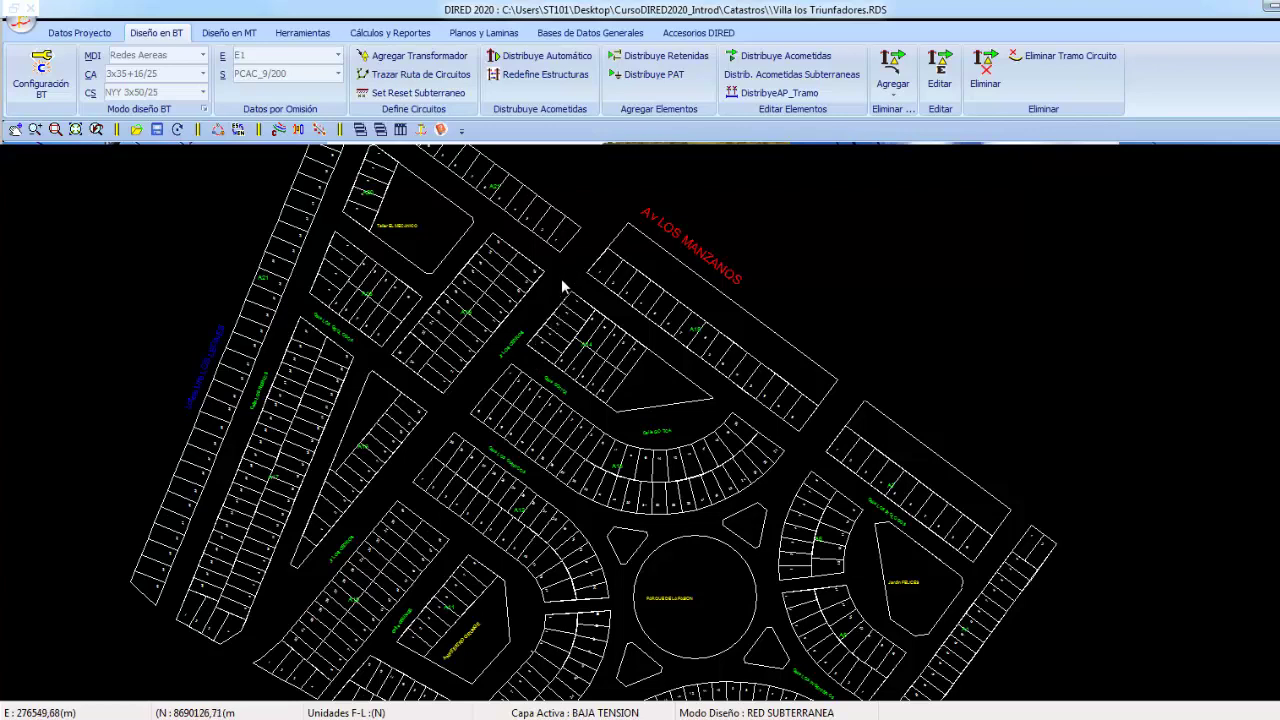
middle_drag(547, 281, 510, 302)
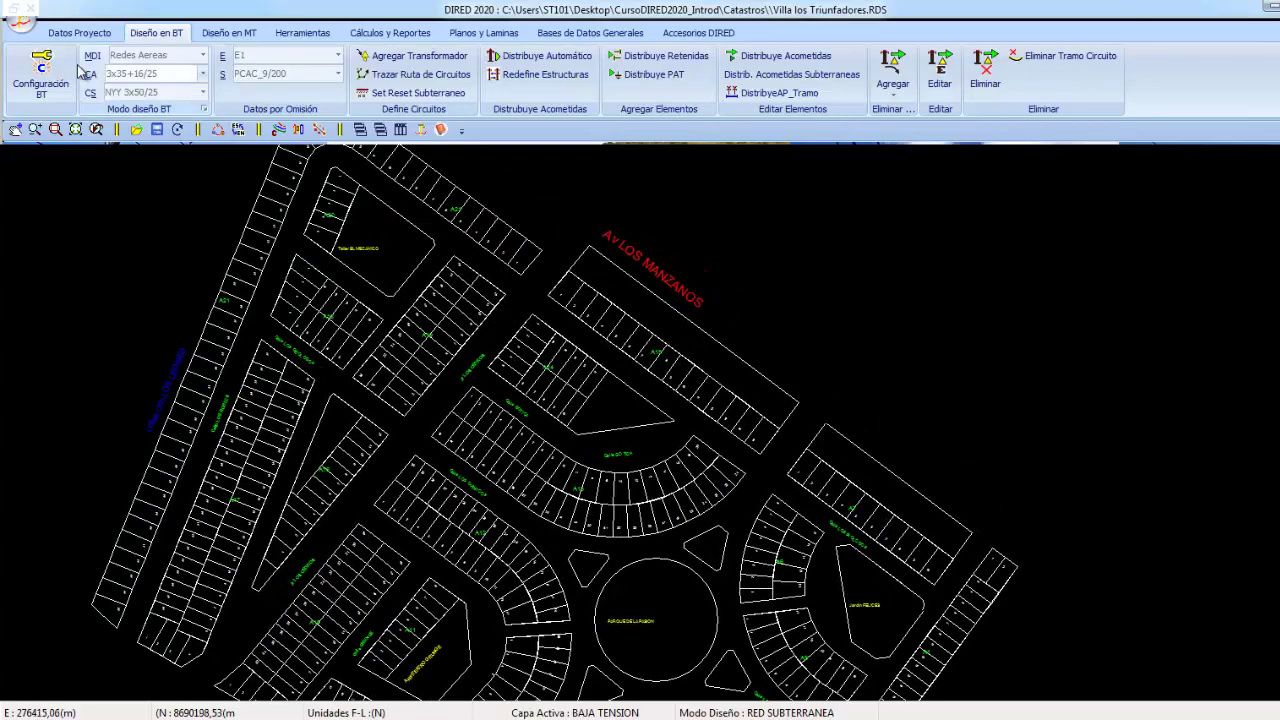
click(41, 70)
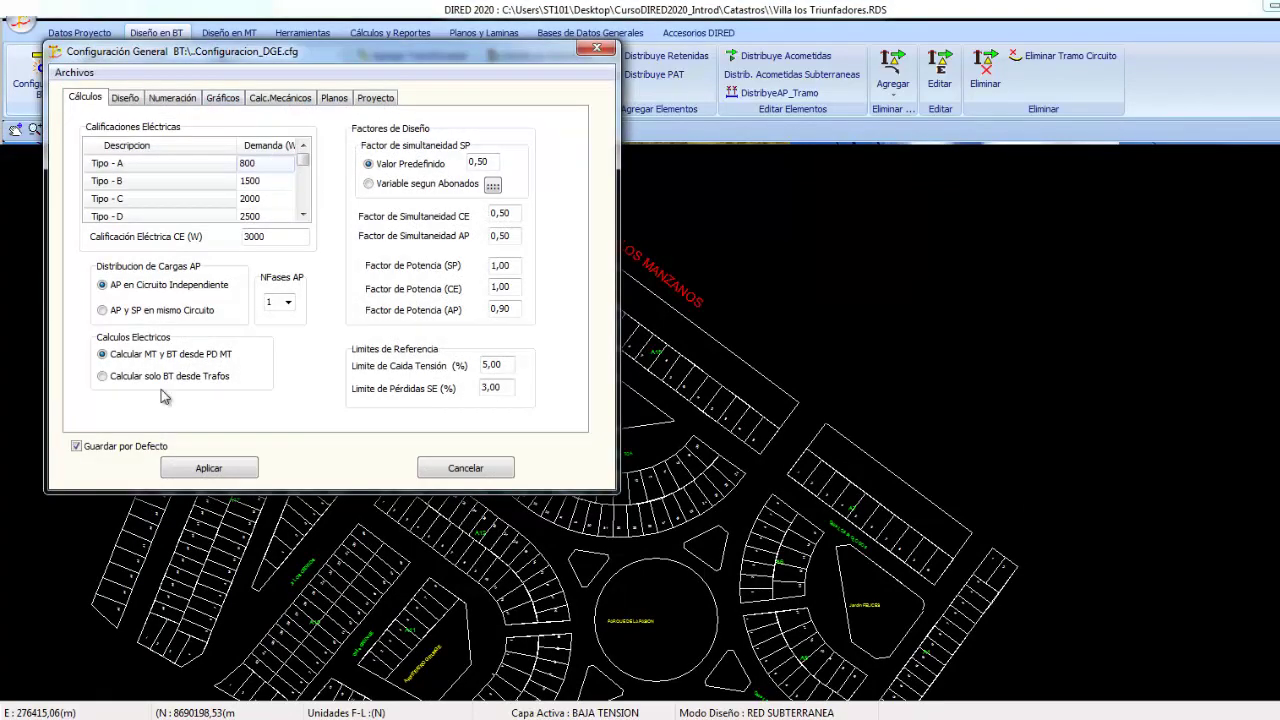
click(210, 468)
Apply the Red Subterranea default data with PCAC_8/200 supports
click(203, 108)
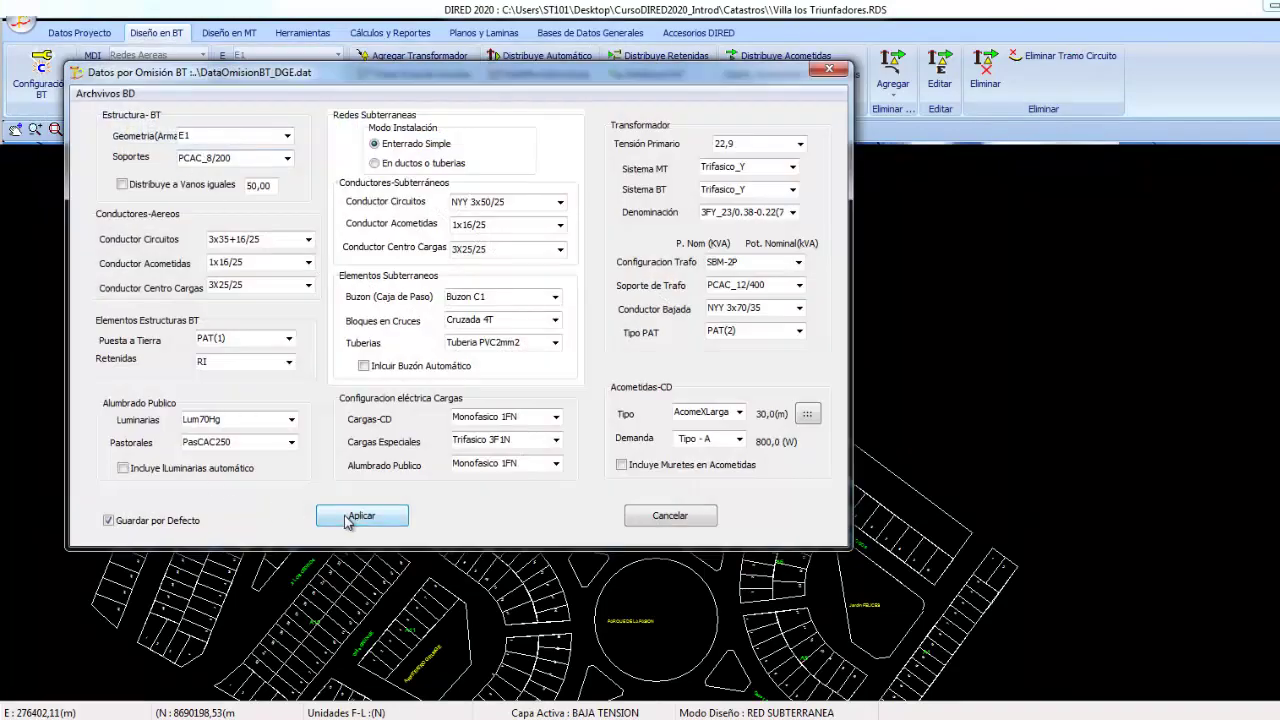
click(362, 516)
middle_drag(500, 386, 567, 390)
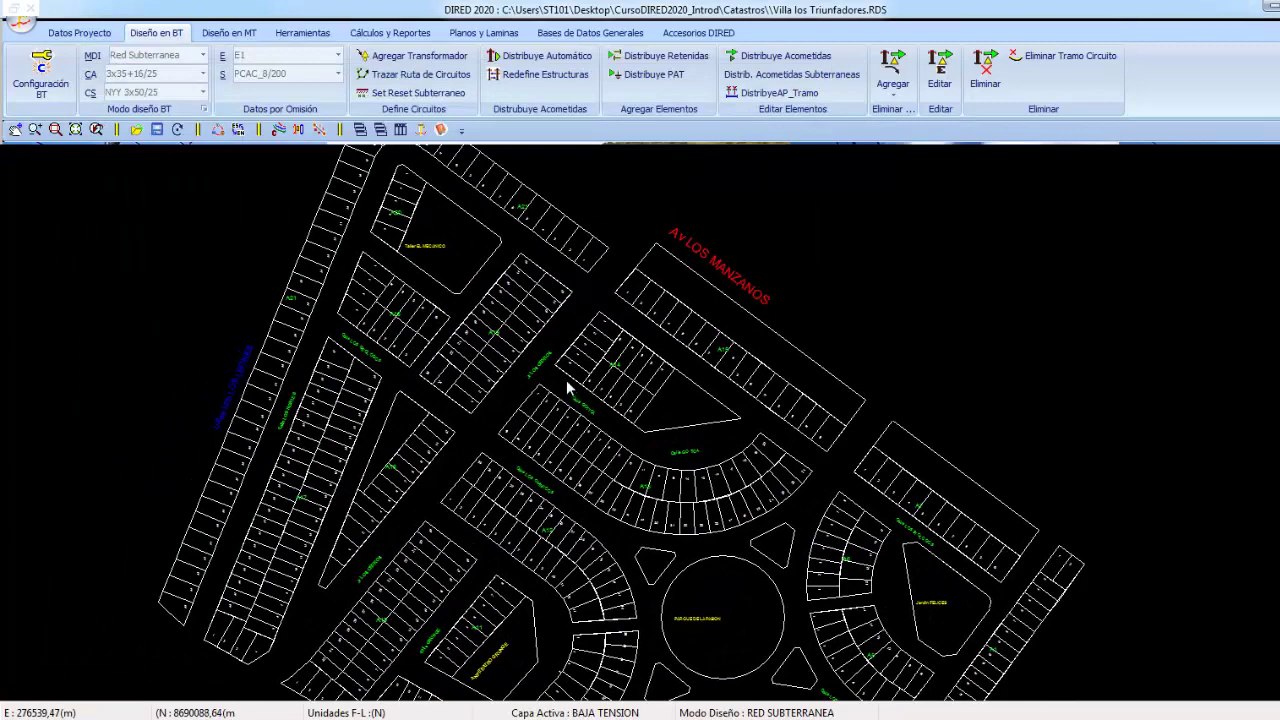
scroll(566, 380, down, 1)
scroll(572, 373, down, 1)
scroll(575, 369, down, 1)
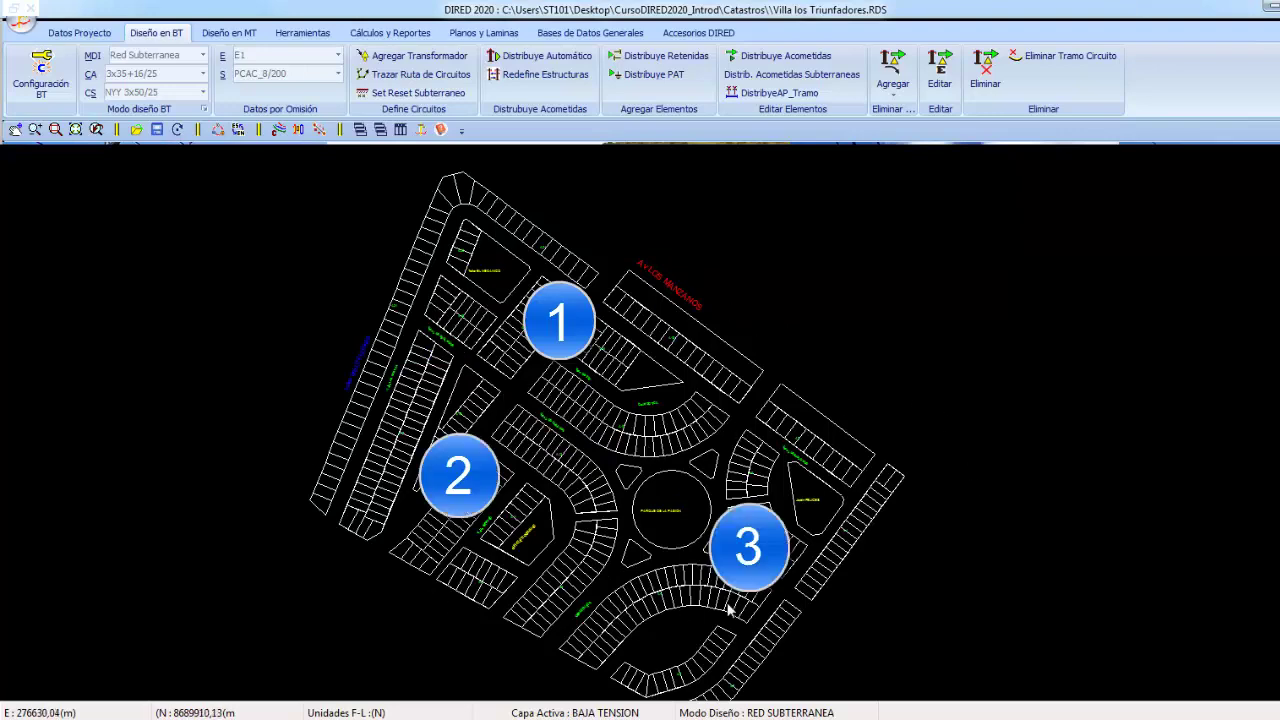
Place 75 kVA-3FY transformers SE-01 near Av LOS MANZANOS and SE-02 further southwest
scroll(640, 420, up, 2)
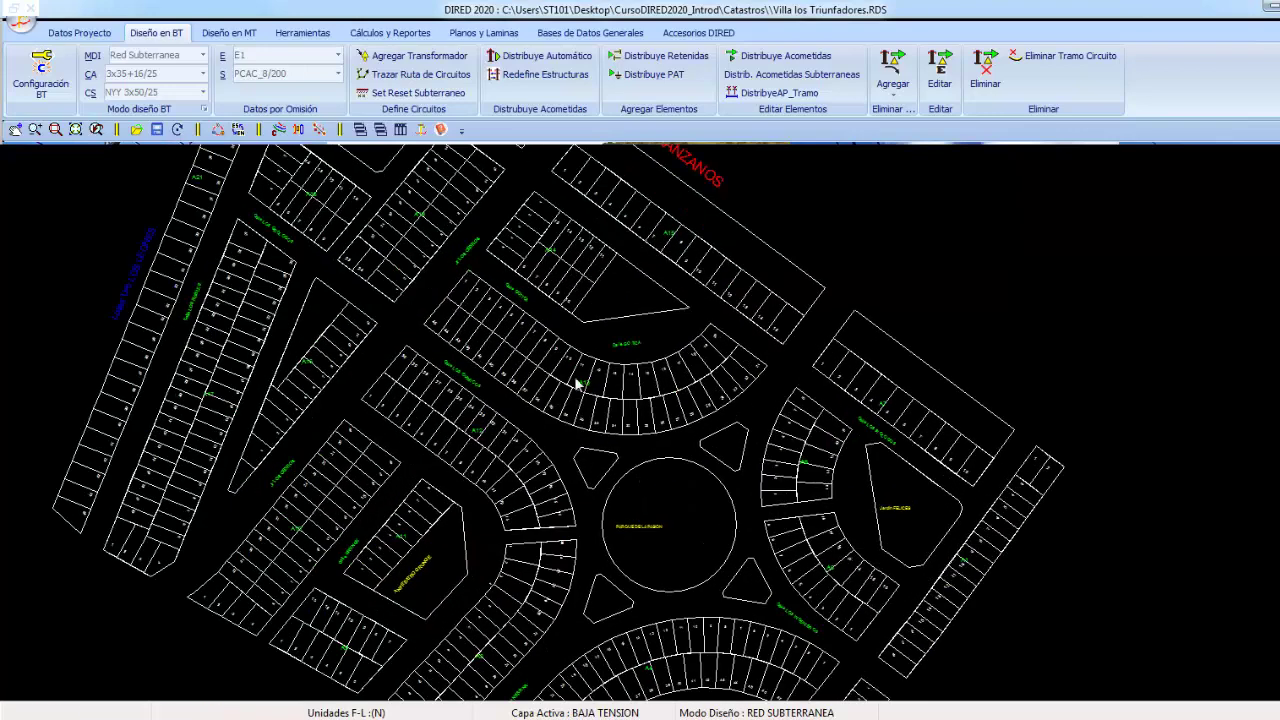
scroll(568, 466, up, 2)
scroll(561, 495, down, 1)
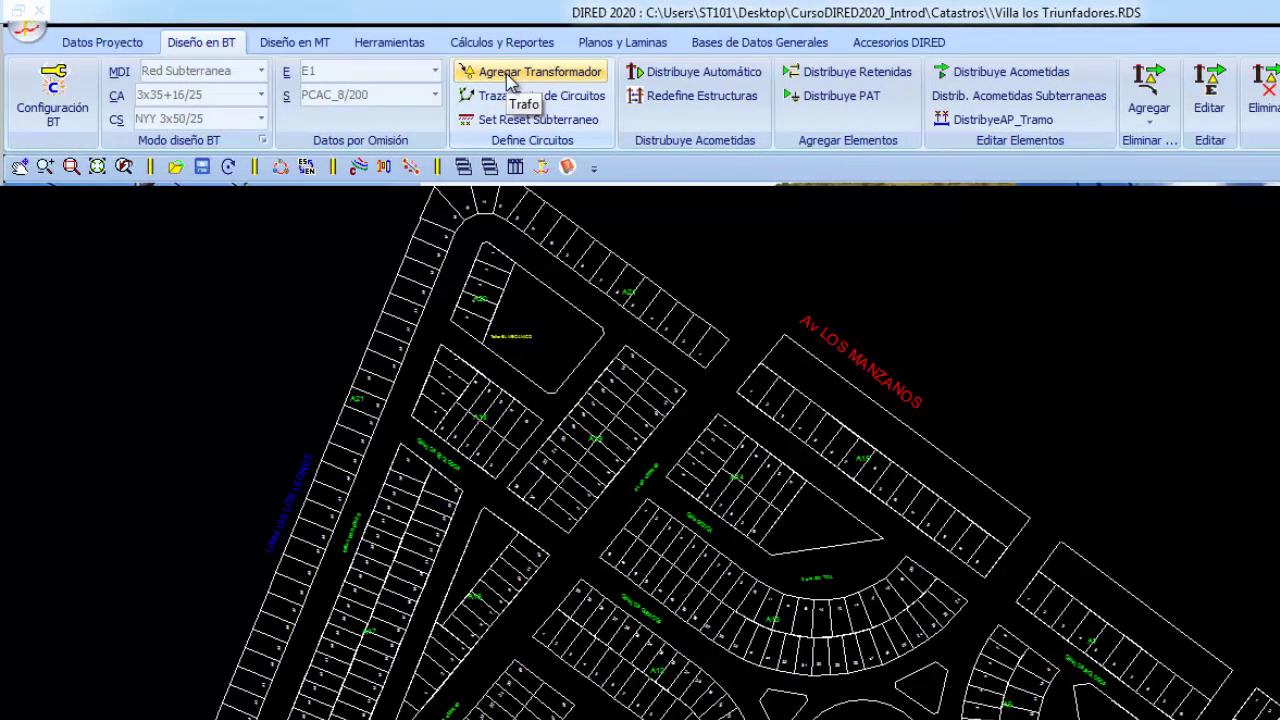
click(509, 80)
click(711, 418)
scroll(714, 434, up, 2)
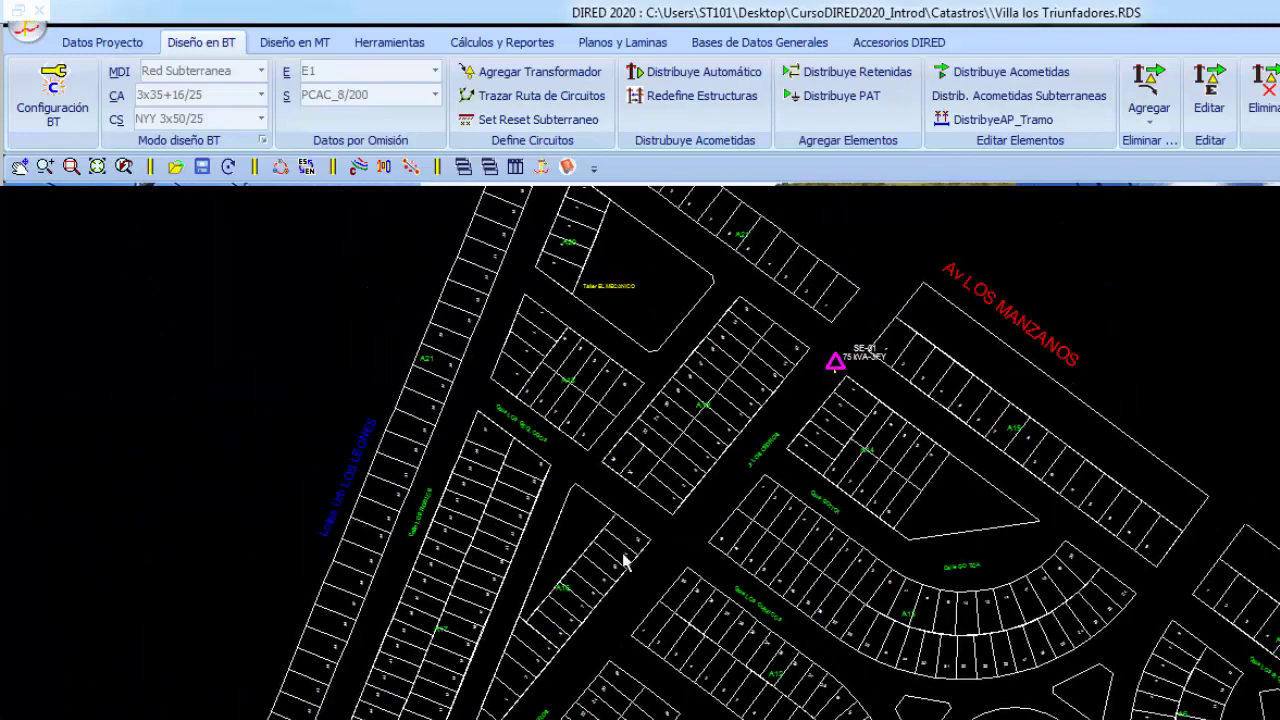
scroll(630, 462, down, 3)
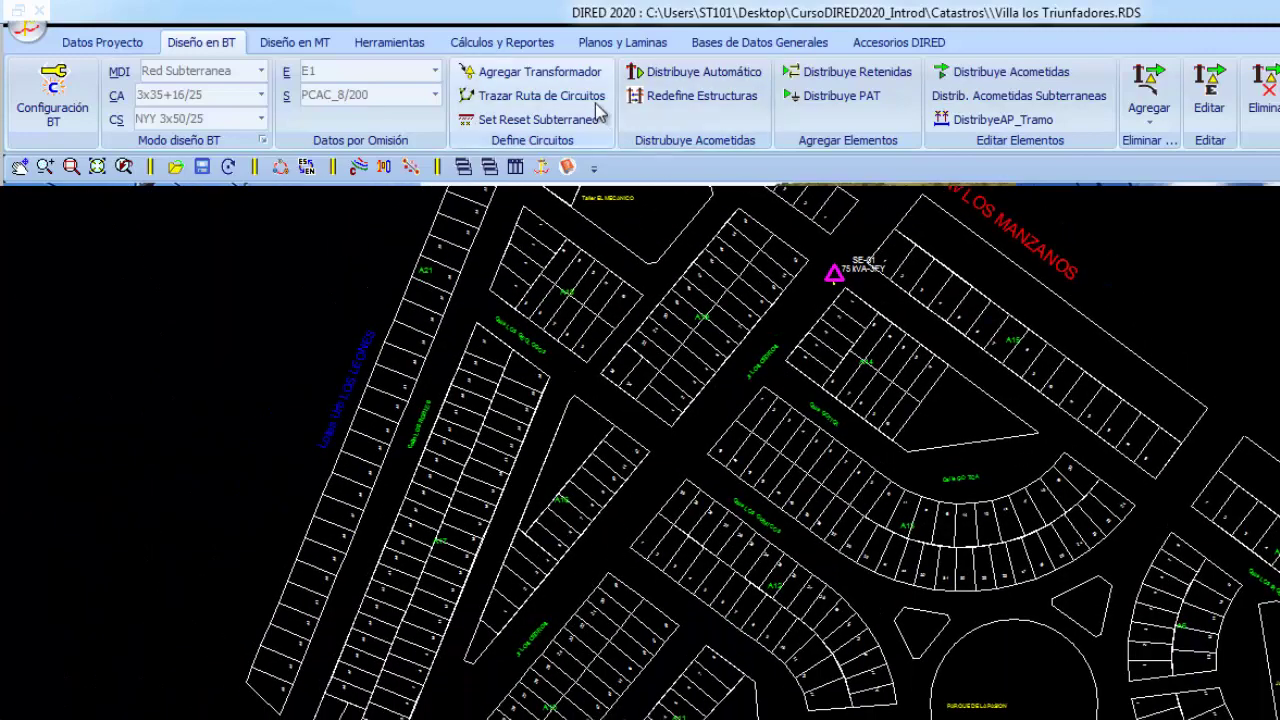
click(602, 558)
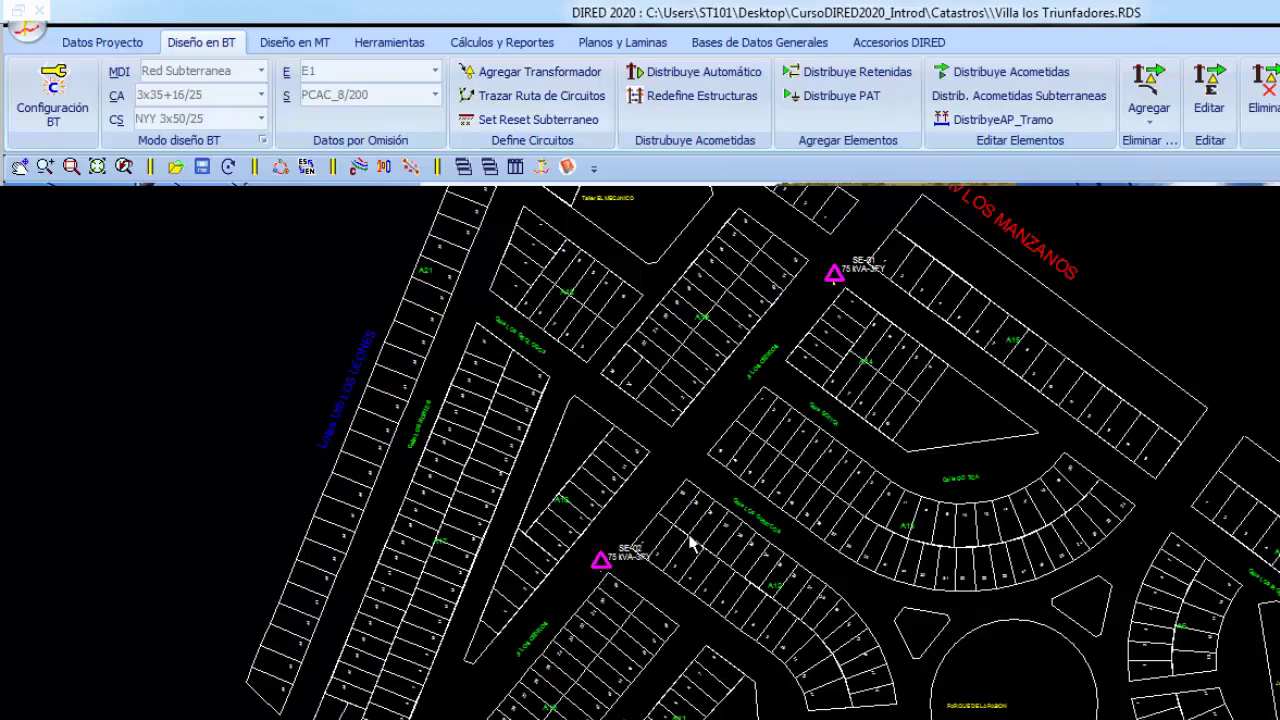
scroll(745, 348, up, 2)
scroll(745, 348, up, 2)
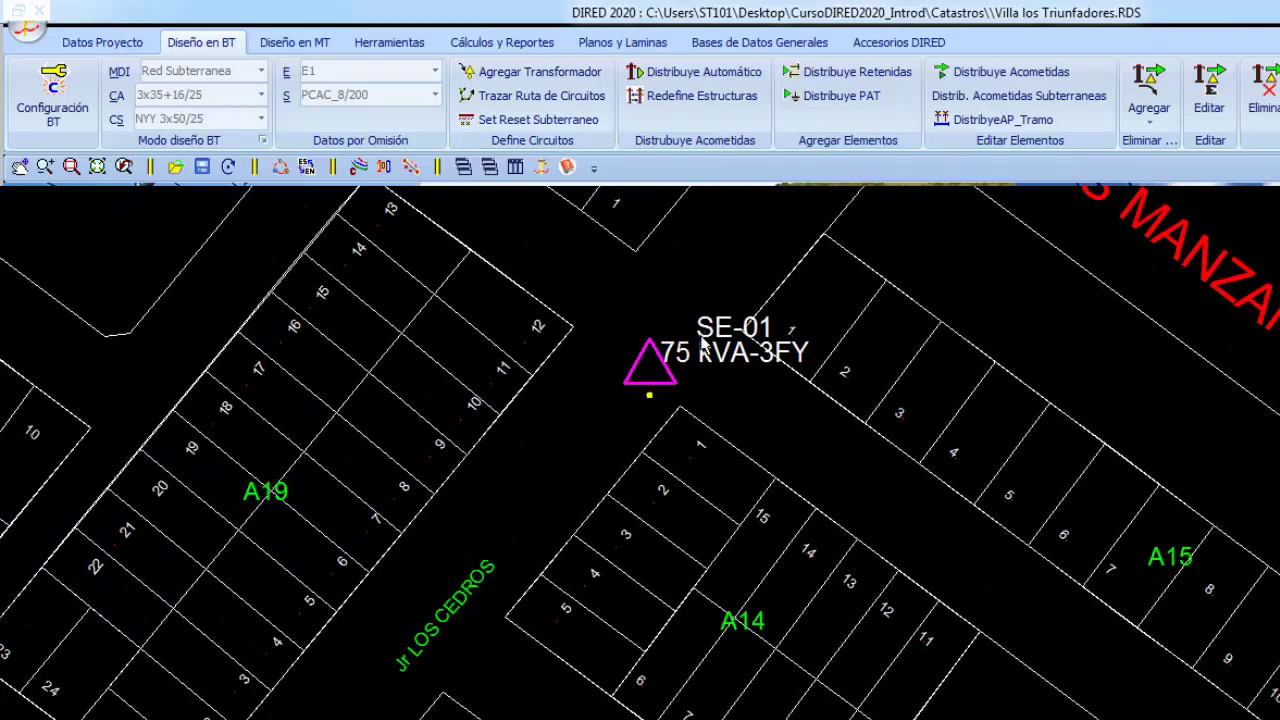
Drag SE-01 to the street corner and fix it at E 276551,81, N 8690120,90
right_click(658, 398)
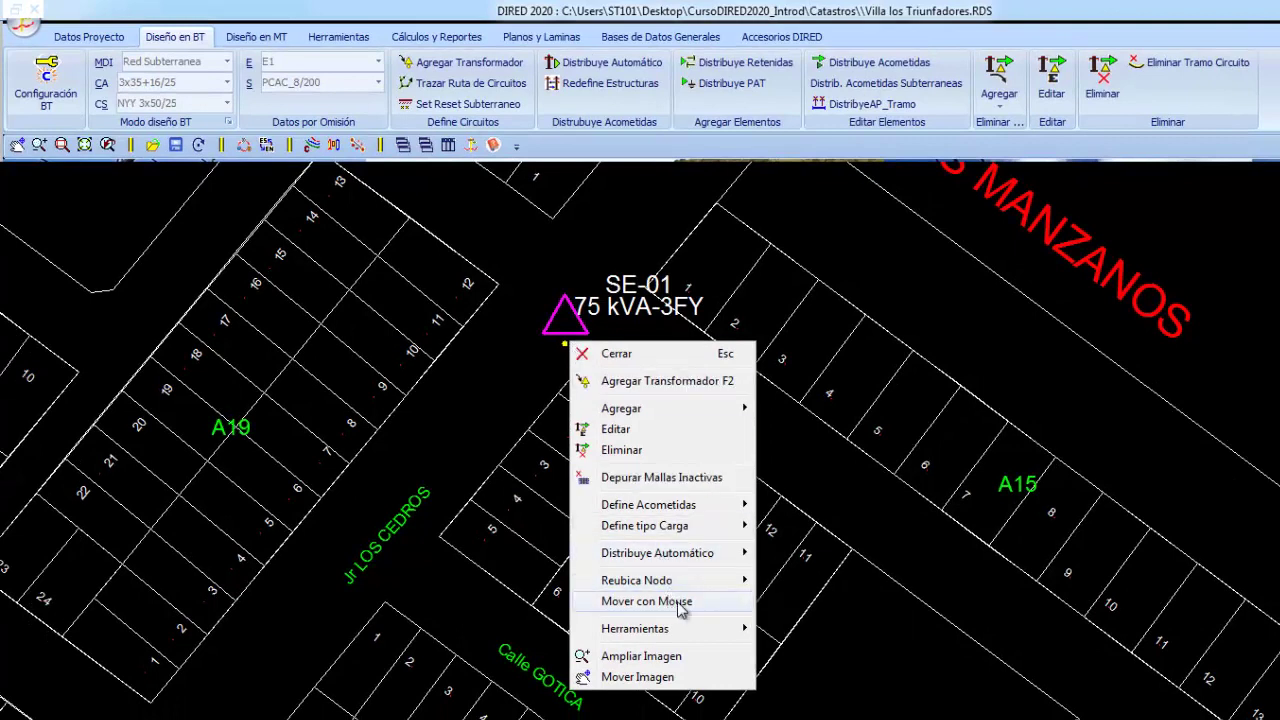
click(786, 605)
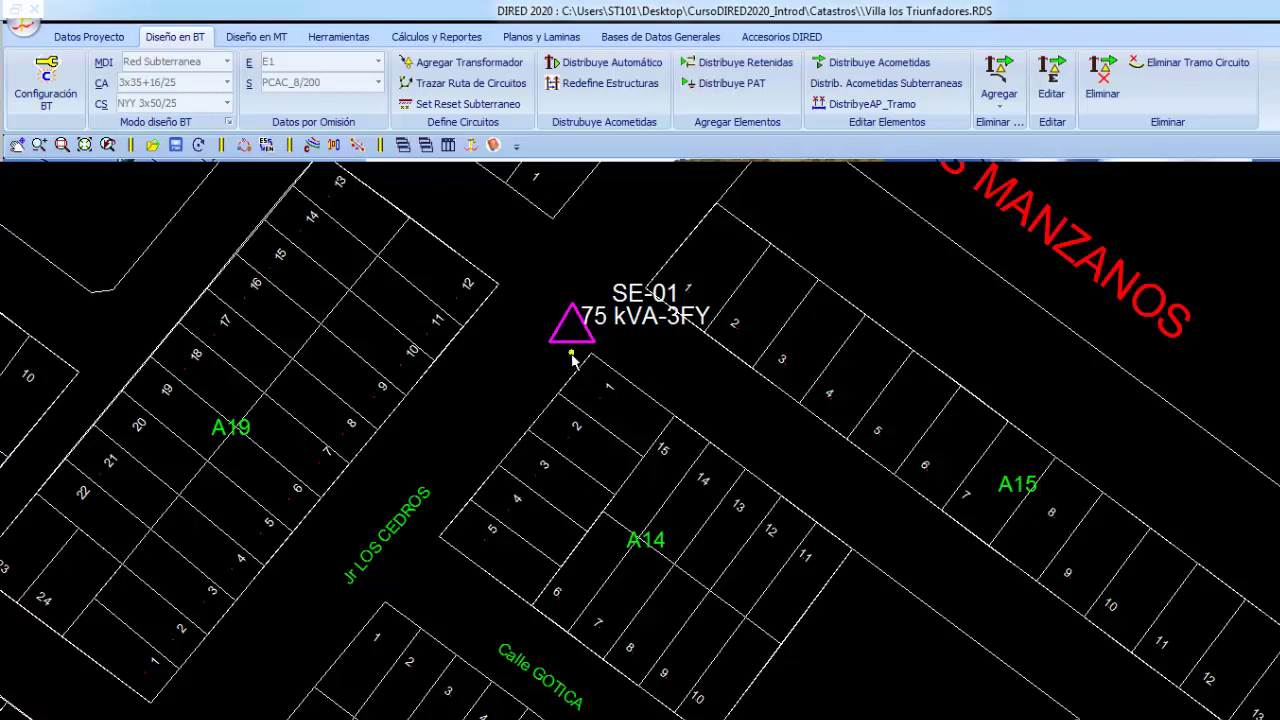
right_click(573, 359)
mouse_move(639, 593)
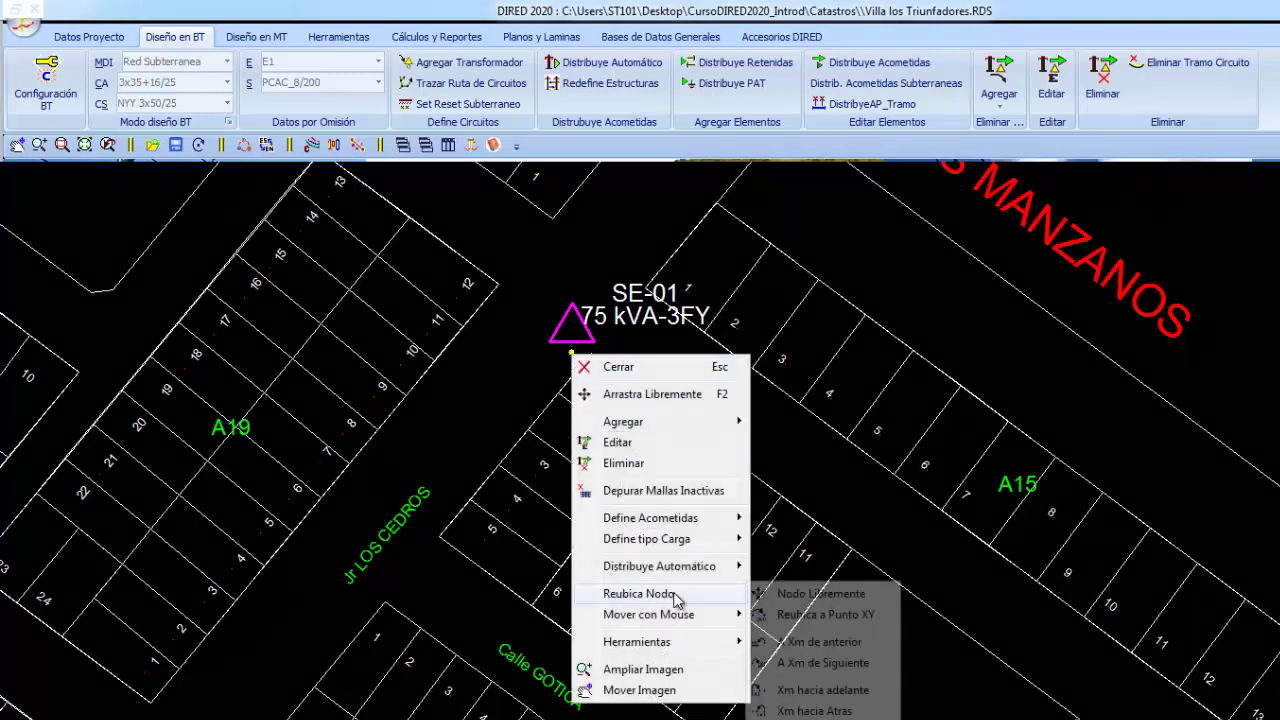
click(834, 617)
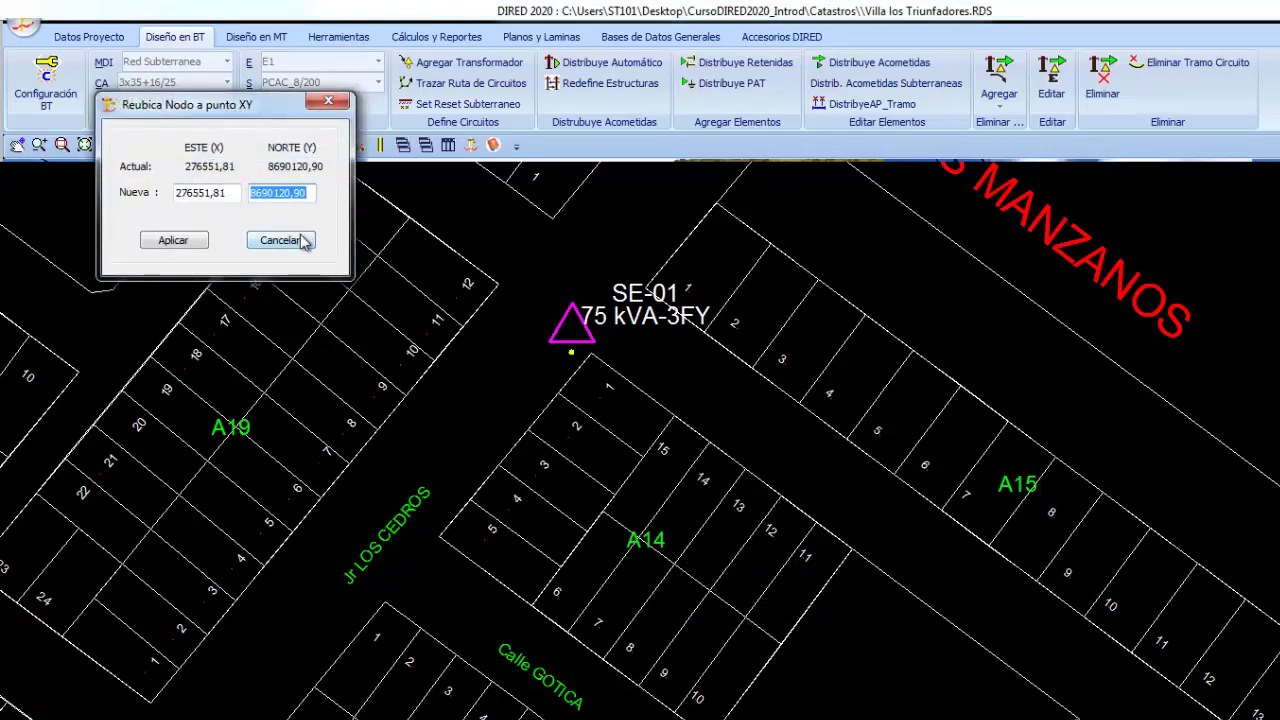
click(174, 241)
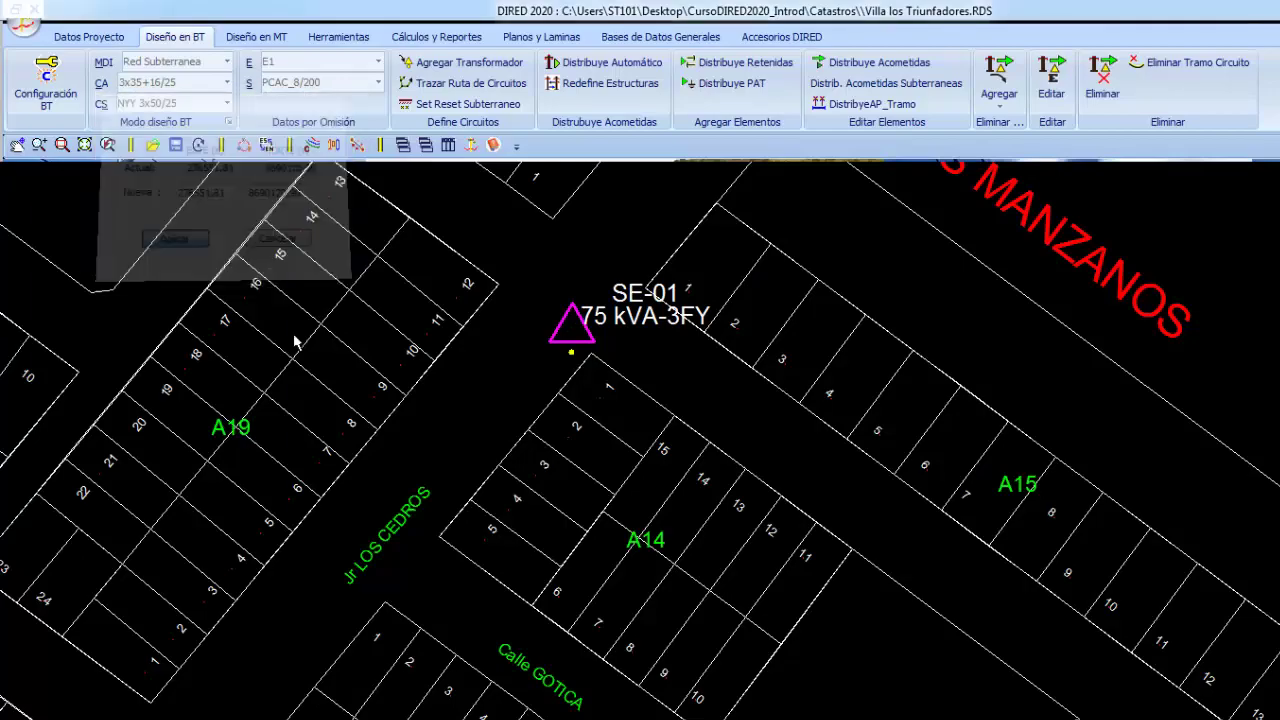
scroll(519, 383, down, 1)
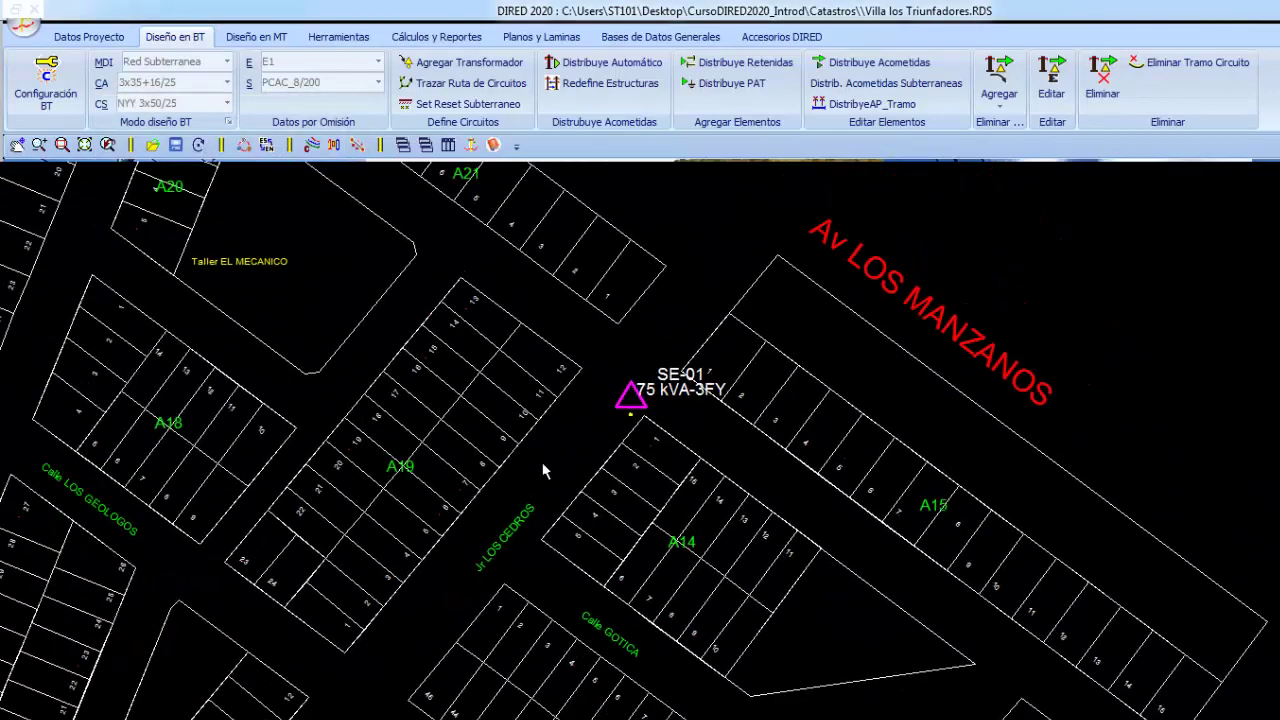
scroll(565, 399, down, 1)
scroll(570, 384, down, 1)
scroll(570, 384, down, 1)
scroll(588, 398, down, 1)
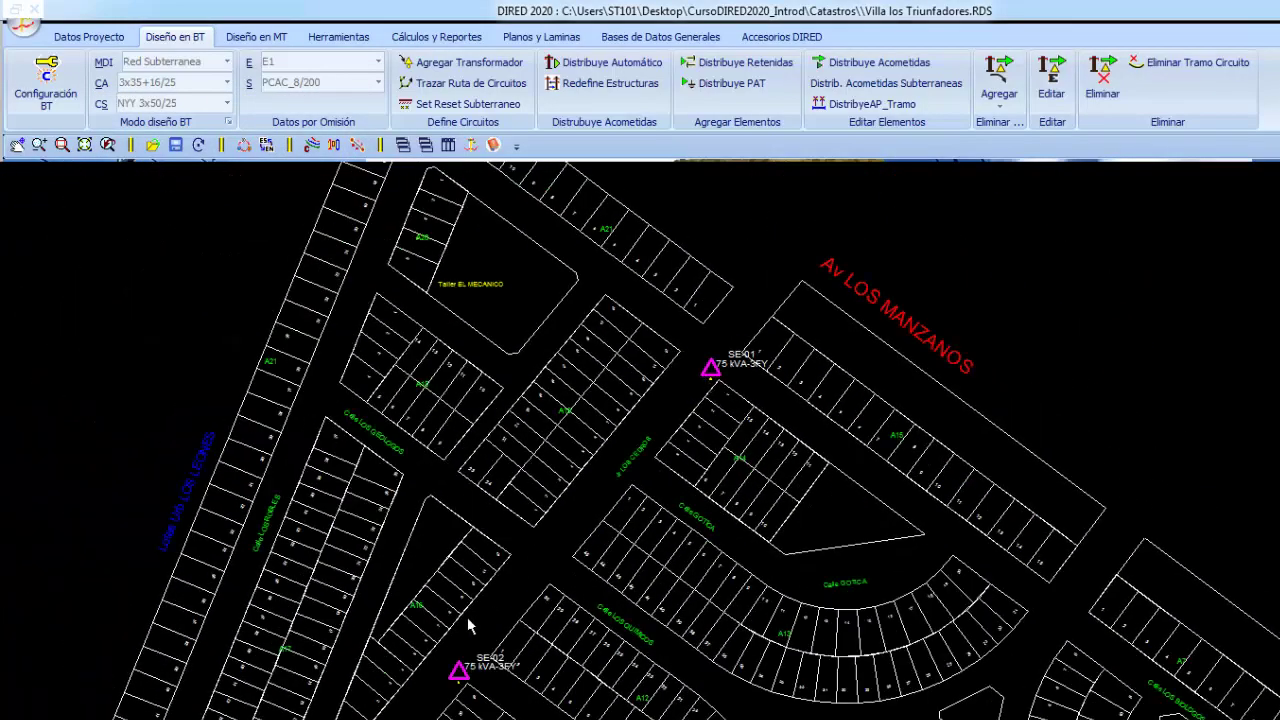
Place a third transformer just south-east of the central park circle
scroll(588, 572, down, 1)
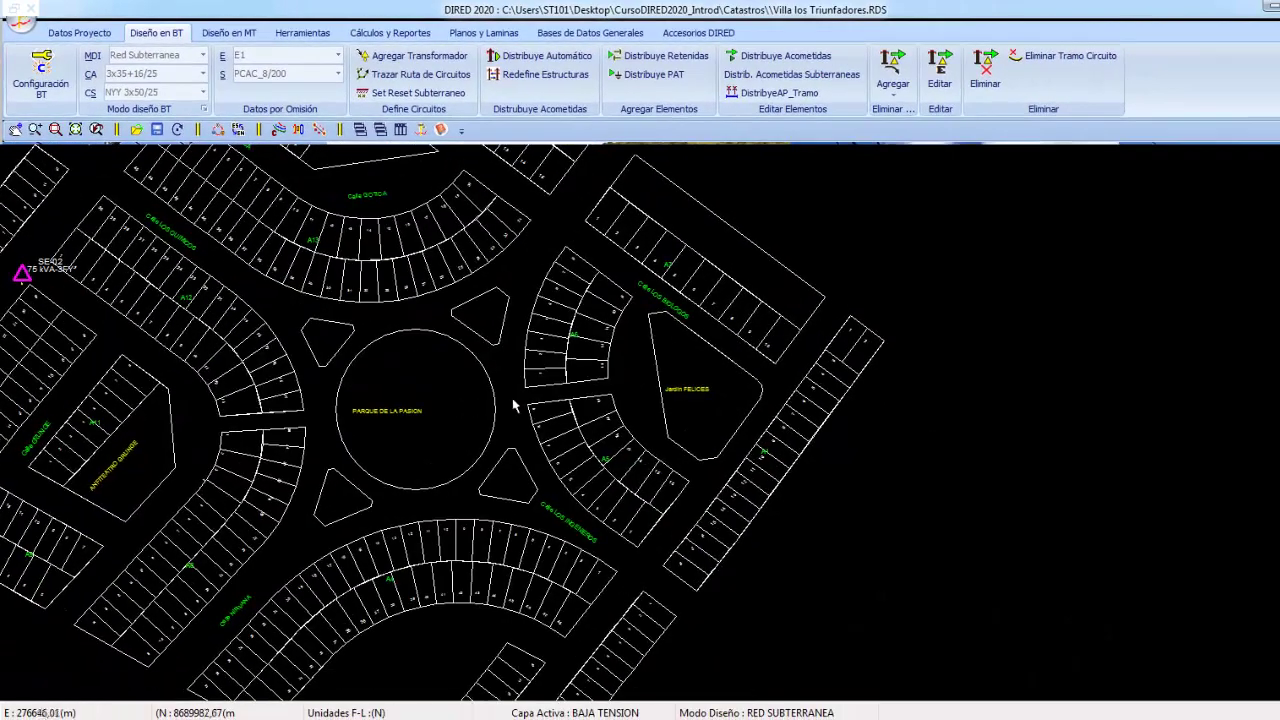
click(410, 56)
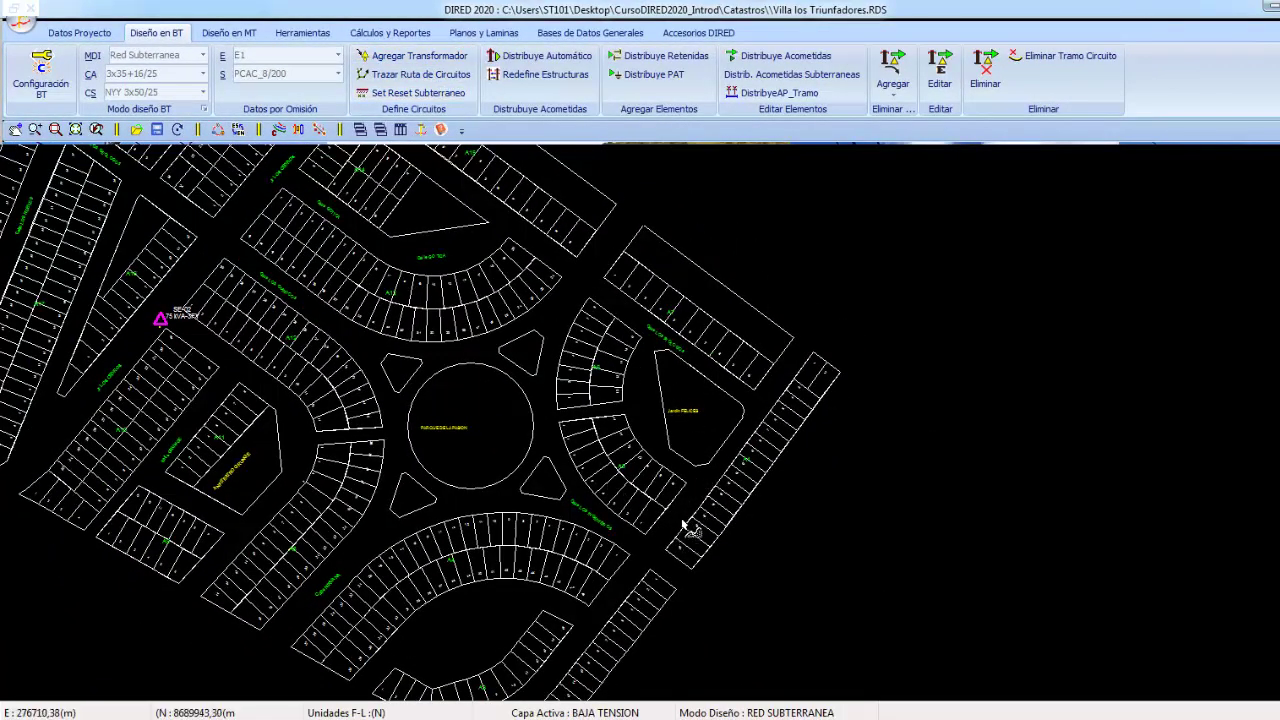
click(614, 530)
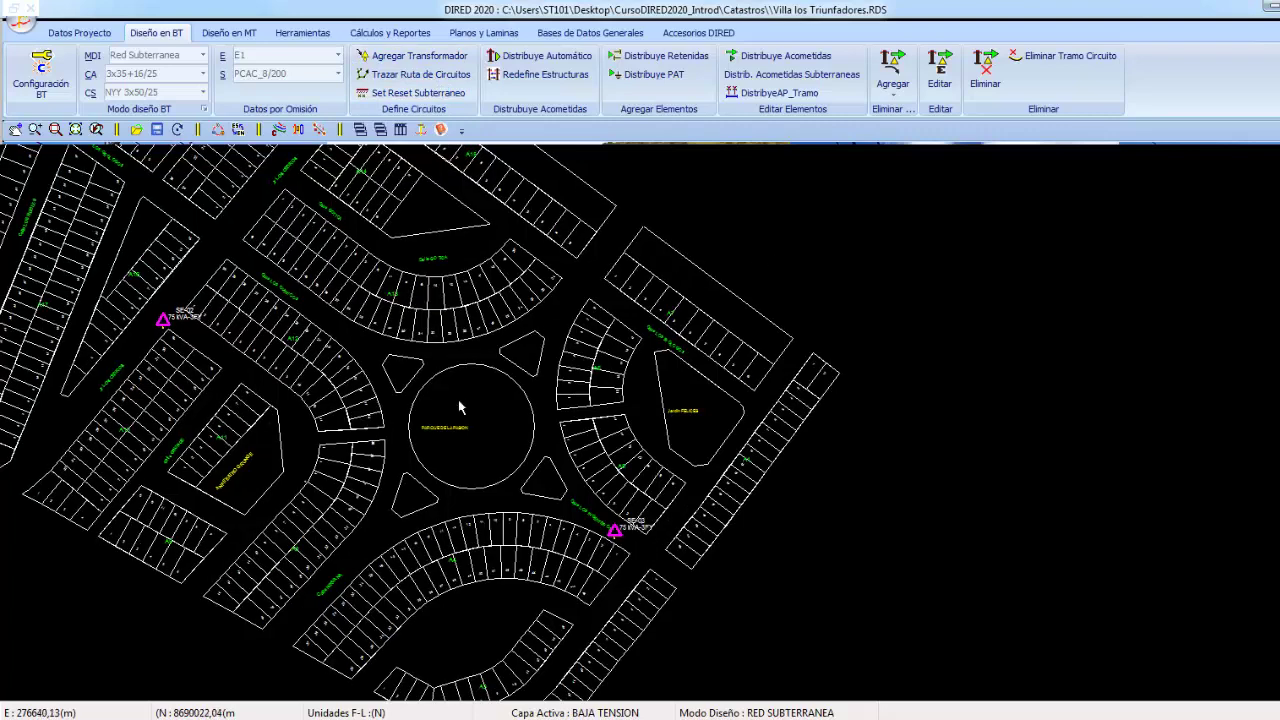
scroll(357, 310, up, 3)
middle_drag(357, 310, 595, 527)
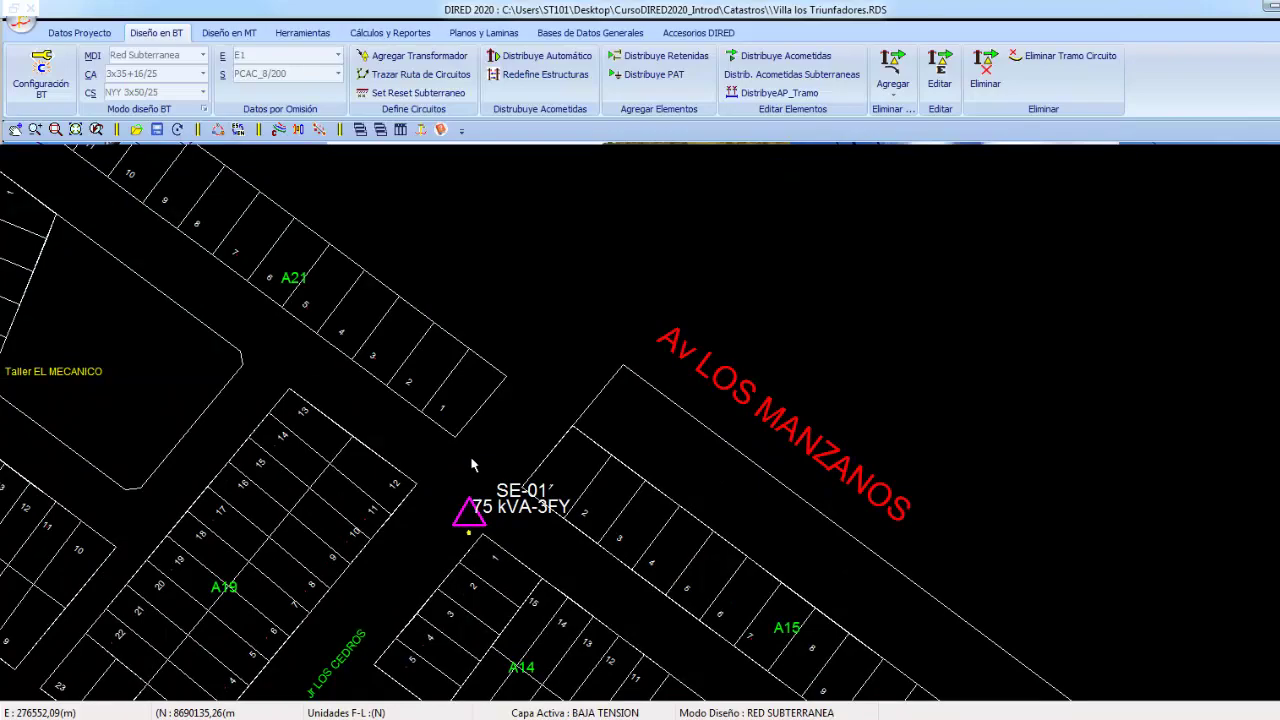
scroll(474, 464, down, 3)
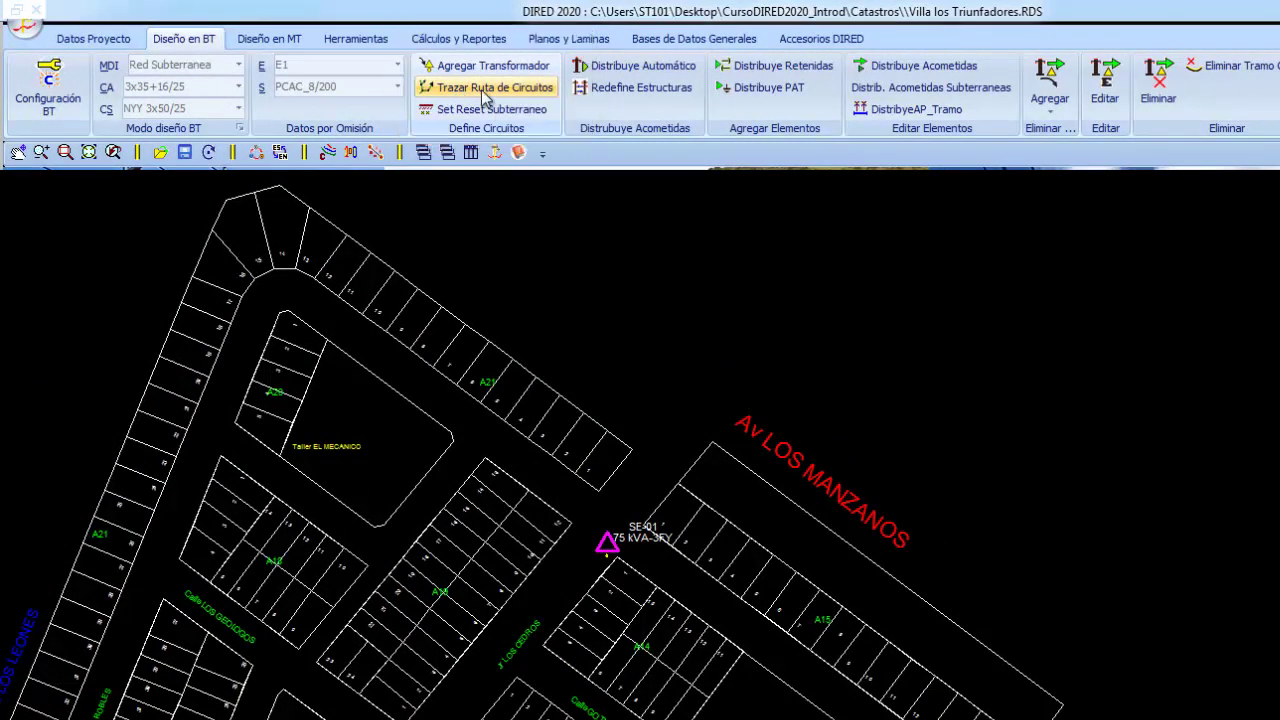
click(484, 90)
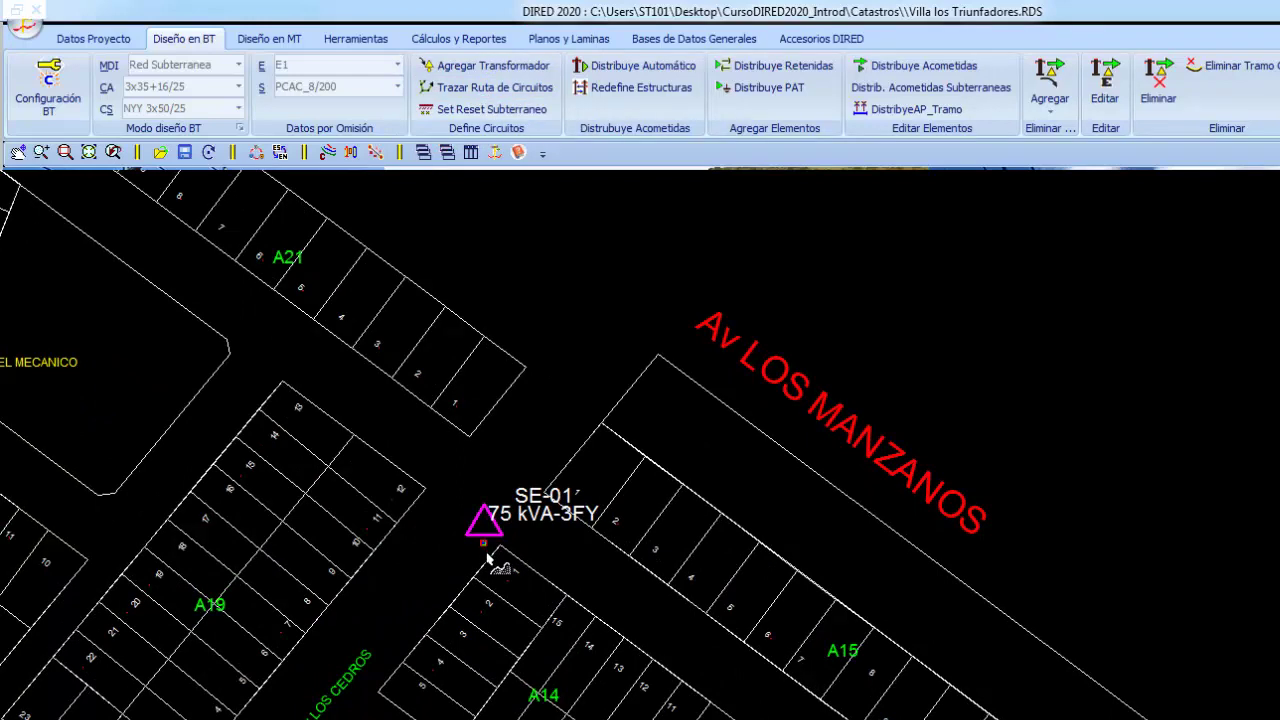
click(488, 558)
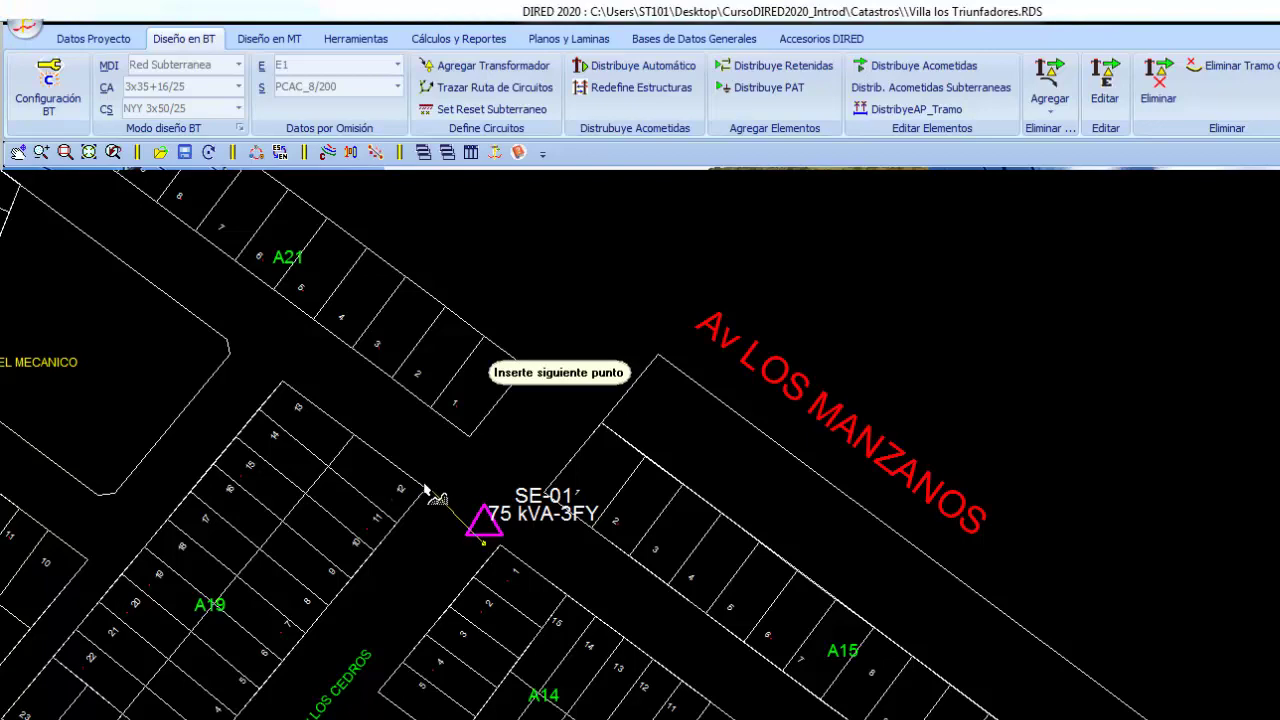
right_click(422, 414)
middle_drag(440, 412, 626, 600)
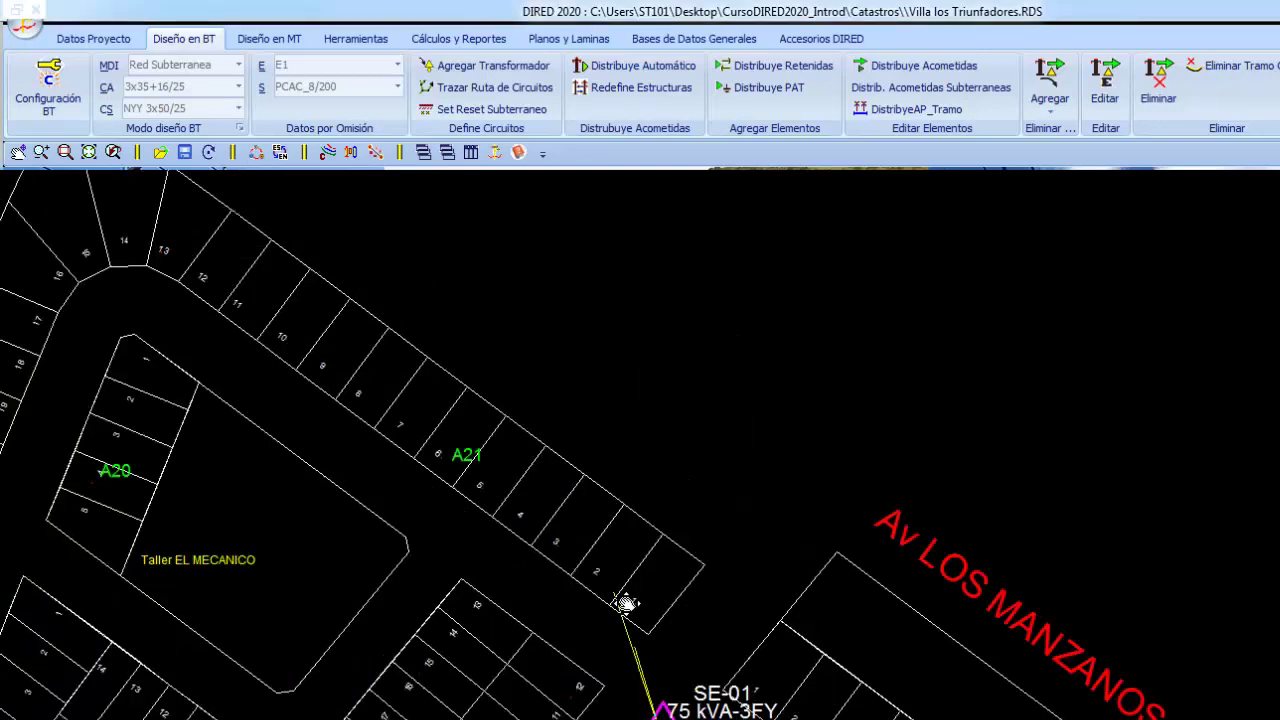
right_click(463, 450)
click(463, 450)
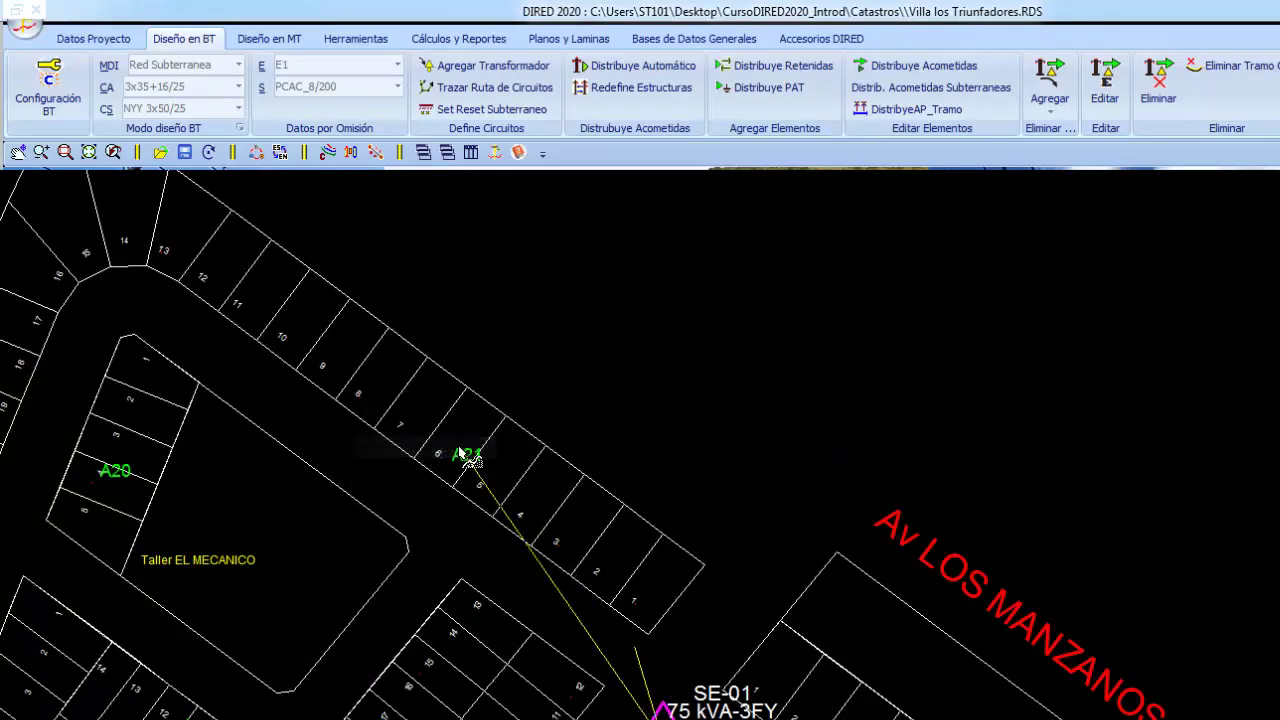
right_click(392, 376)
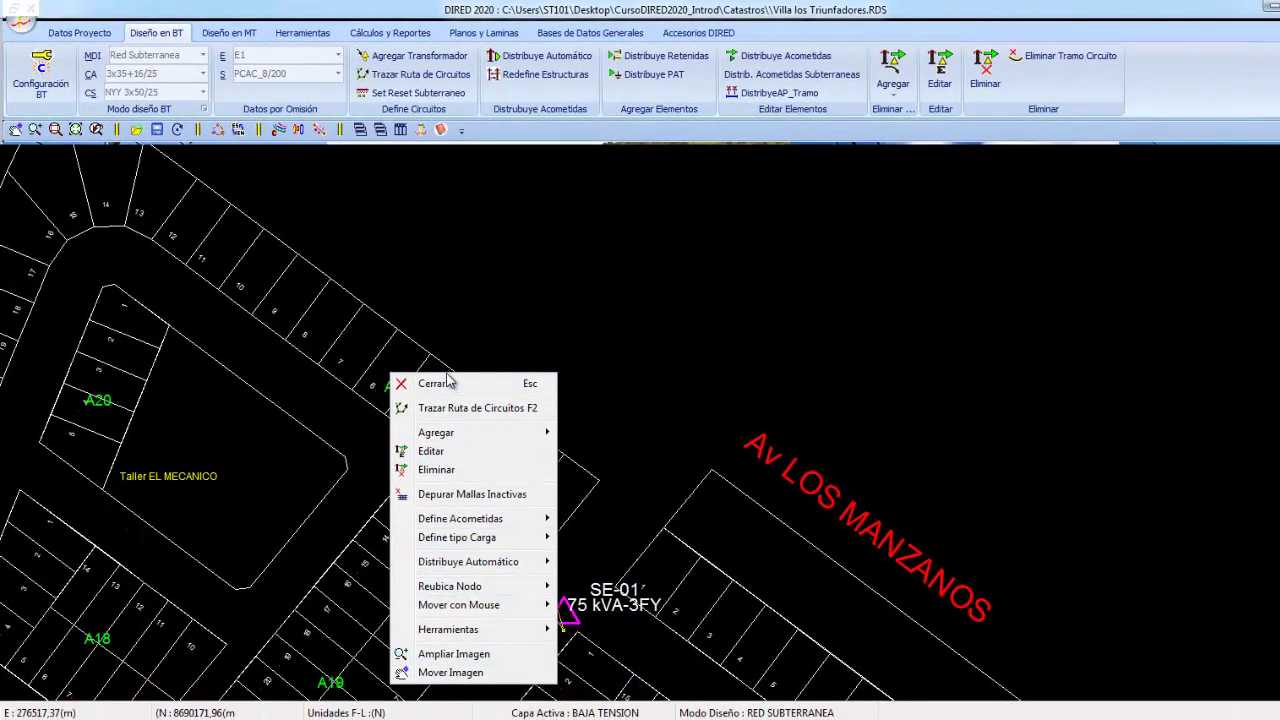
click(437, 670)
mouse_move(449, 567)
mouse_down()
mouse_move(581, 593)
mouse_move(494, 463)
mouse_up()
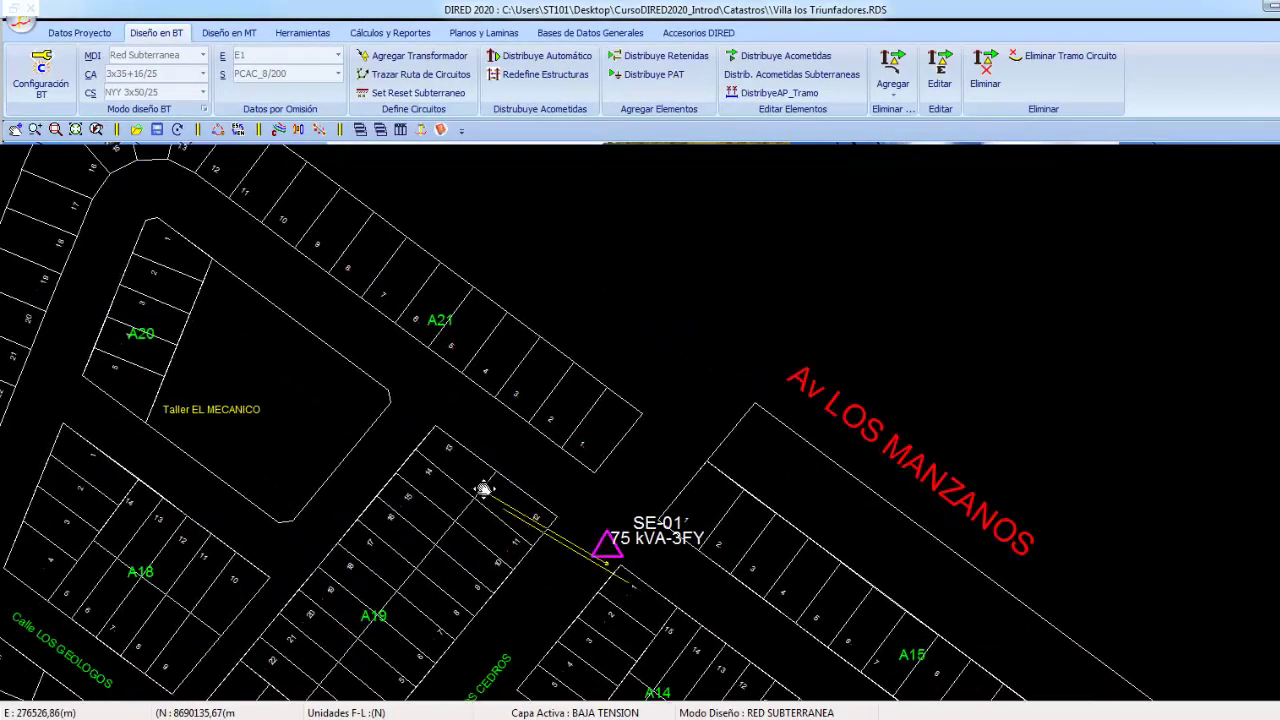
right_click(495, 350)
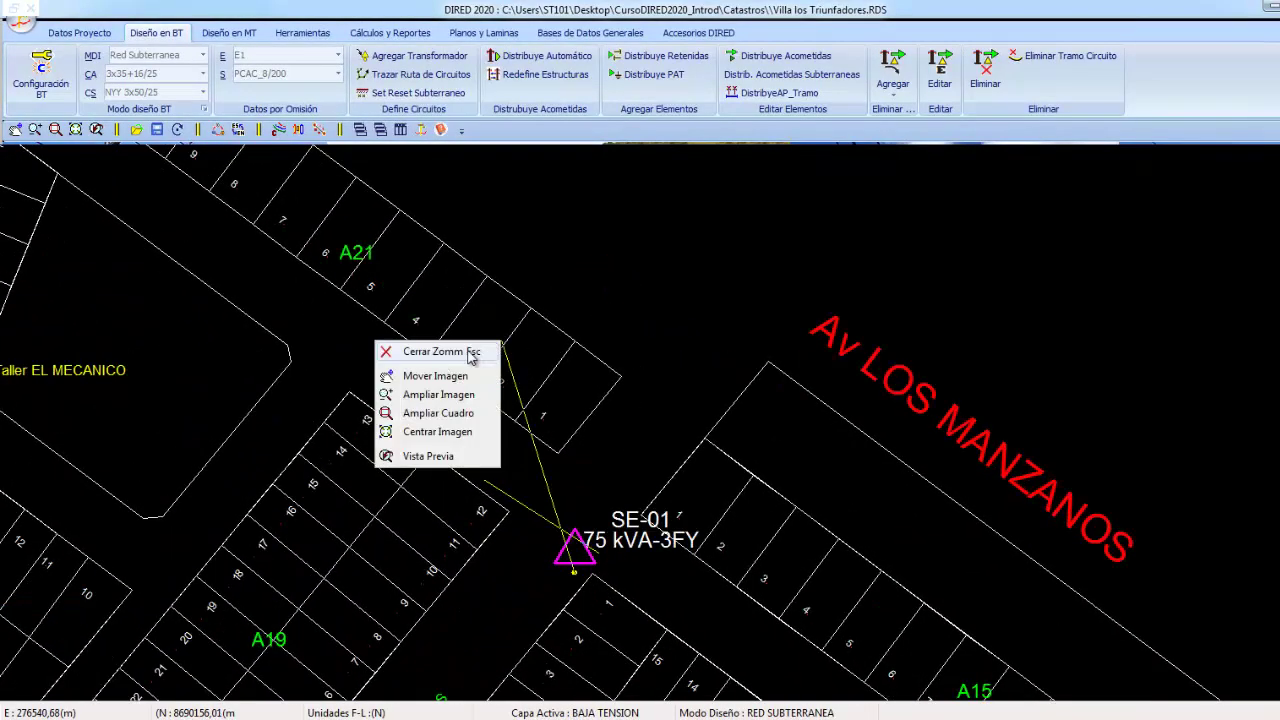
click(473, 354)
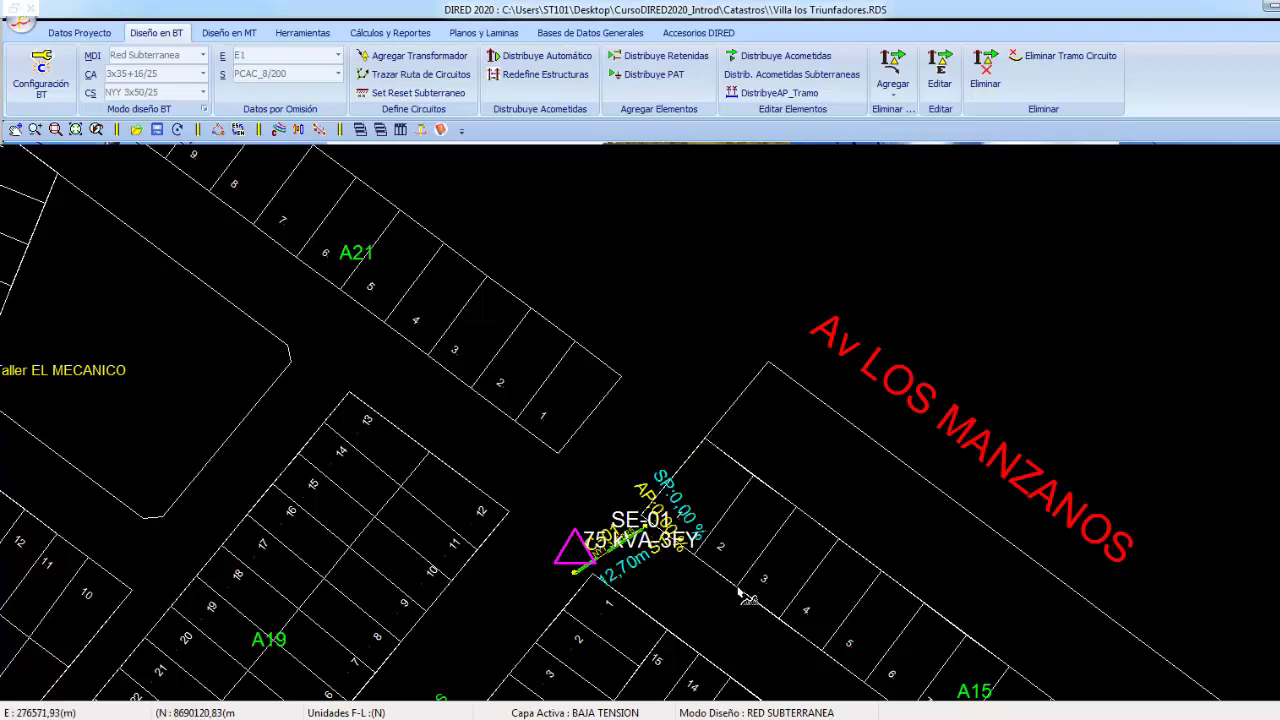
right_click(680, 372)
click(690, 382)
Switch to Redes Aereas and trace a circuit from SE-01 southeast along block A15 to its far corner
click(172, 58)
click(147, 75)
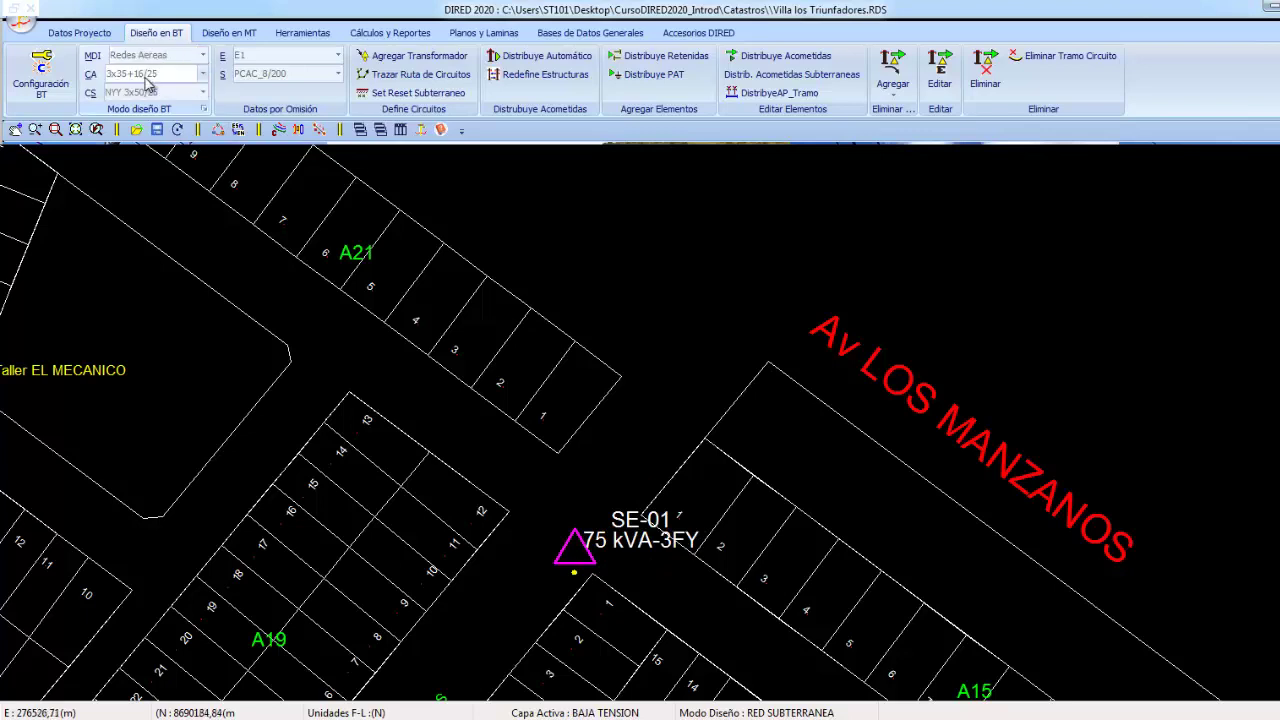
click(590, 585)
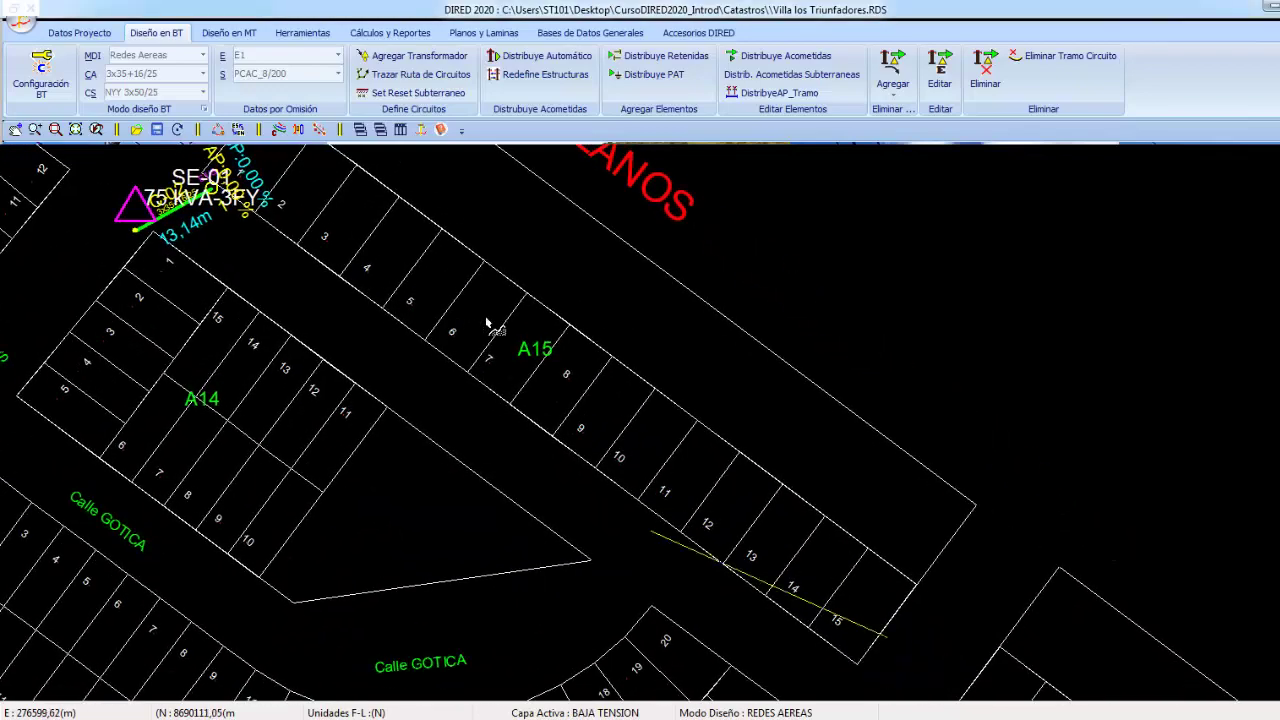
scroll(540, 371, down, 1)
scroll(531, 371, down, 1)
scroll(600, 482, down, 1)
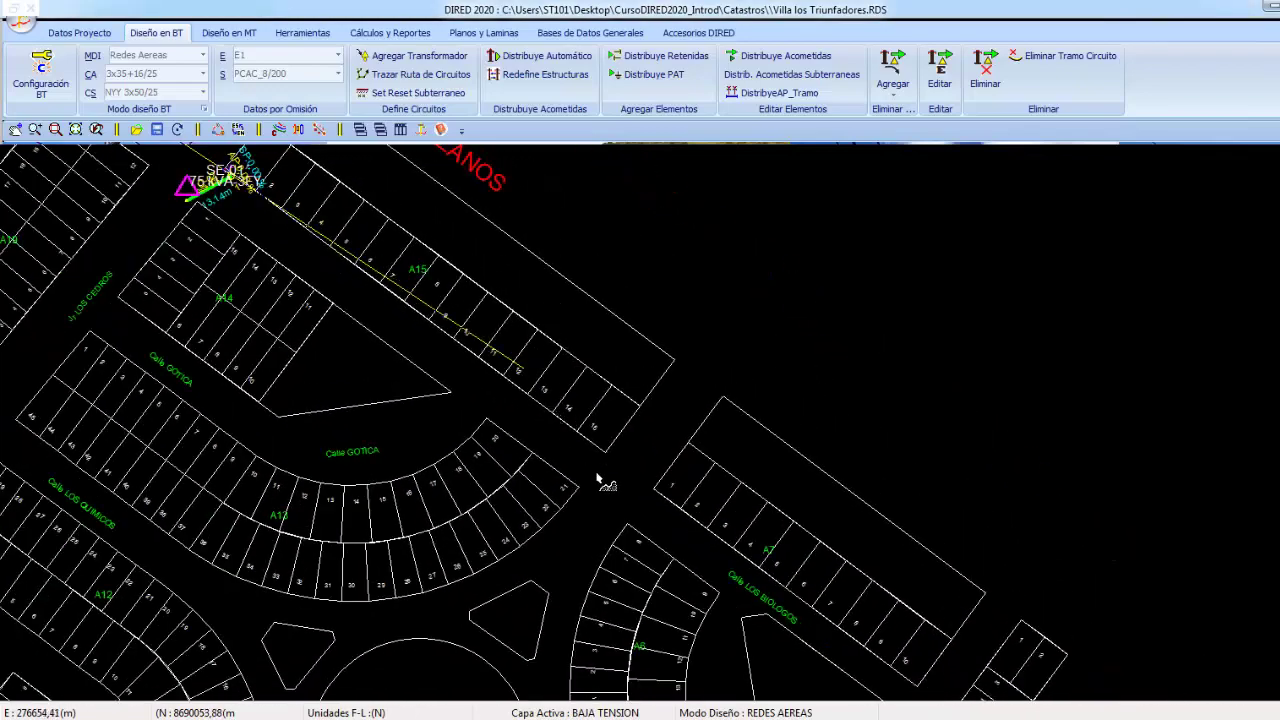
scroll(600, 482, down, 1)
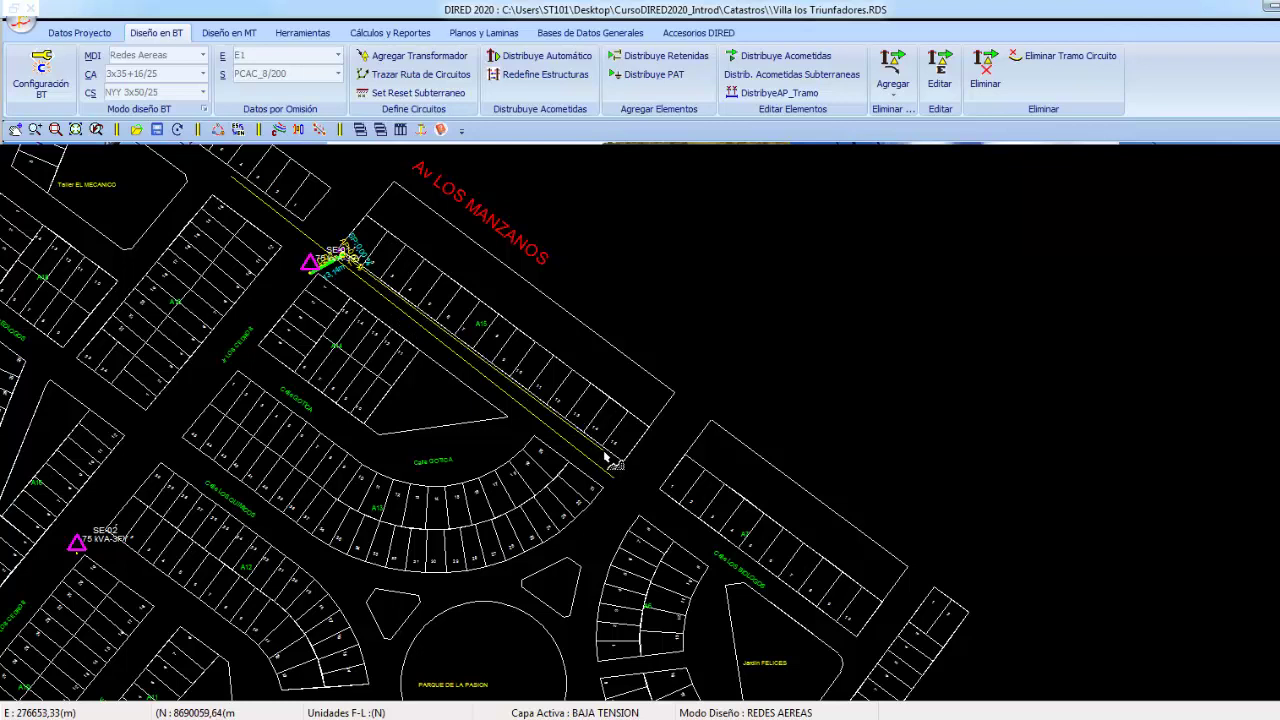
click(608, 460)
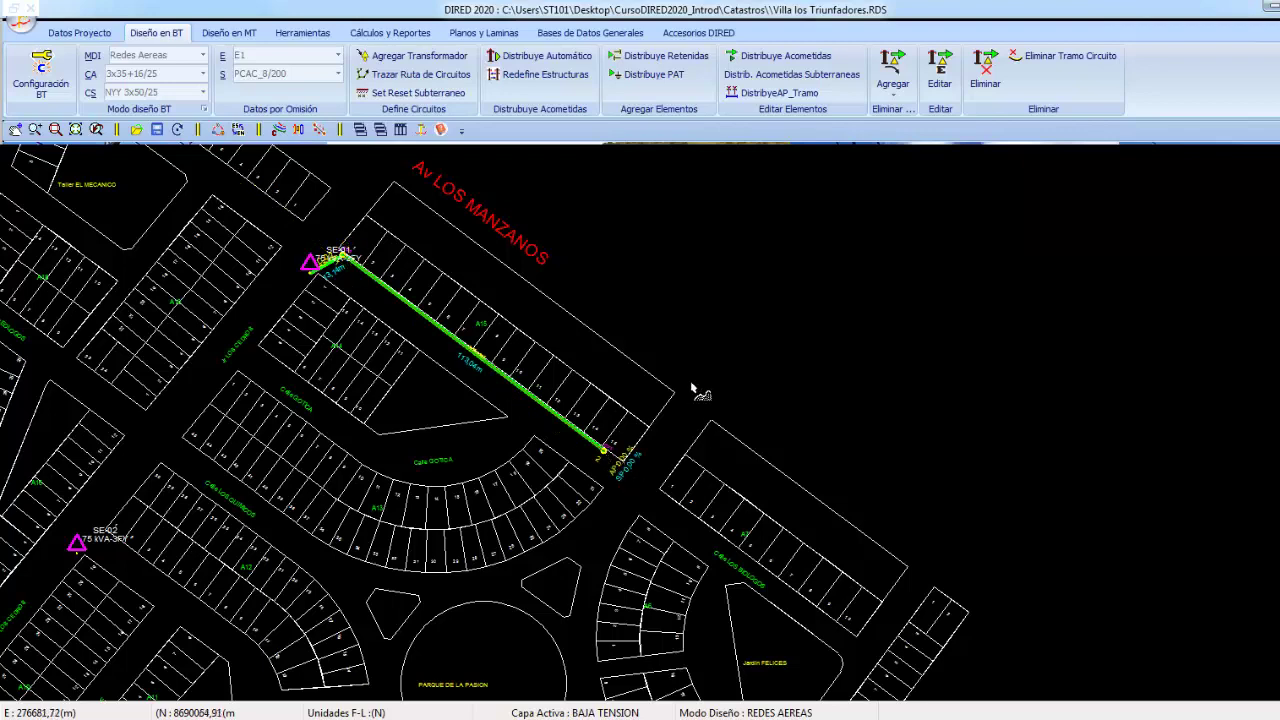
right_click(676, 302)
click(690, 310)
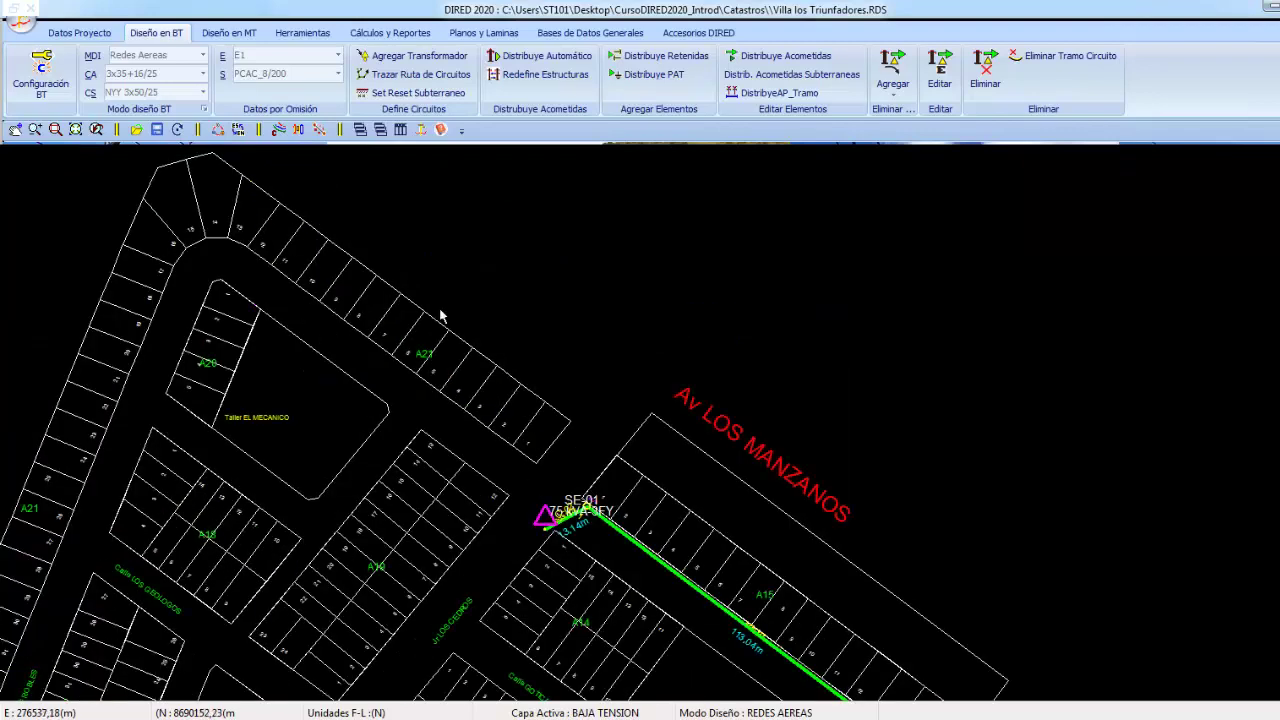
Trace a second circuit from SE-01 north, northwest along A21, around the corner and south to node 4
click(400, 75)
click(536, 526)
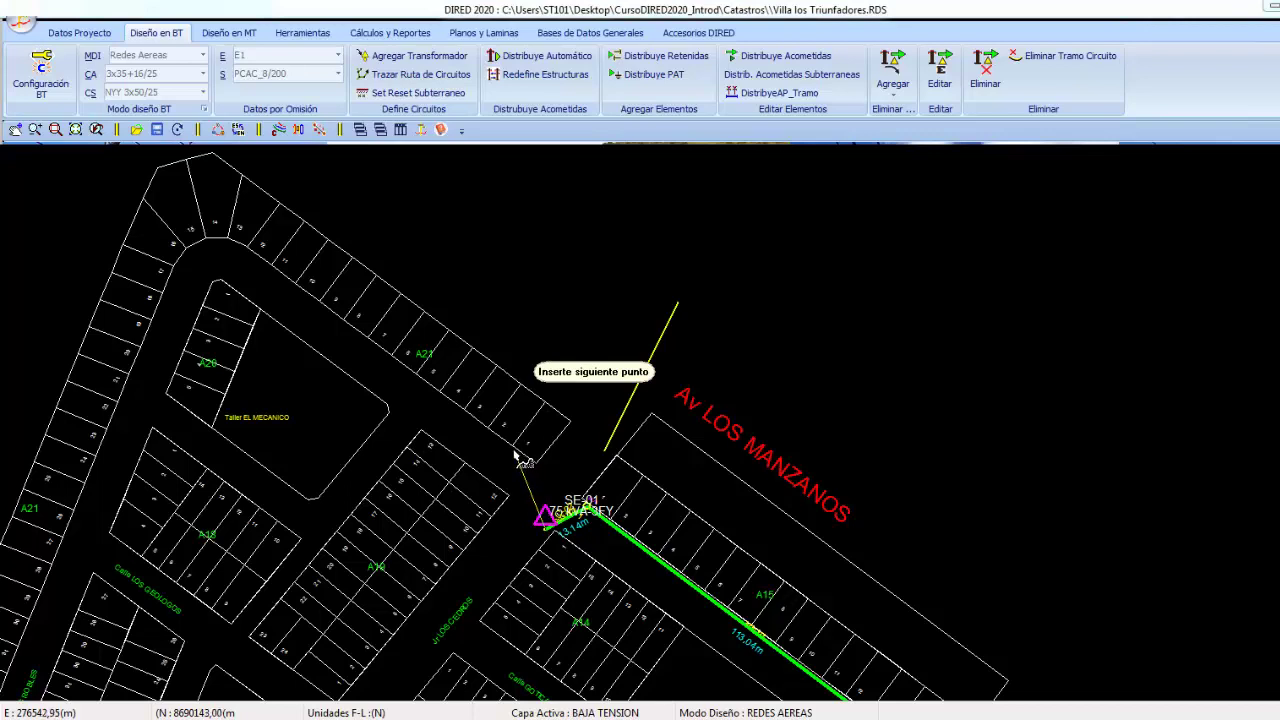
click(513, 449)
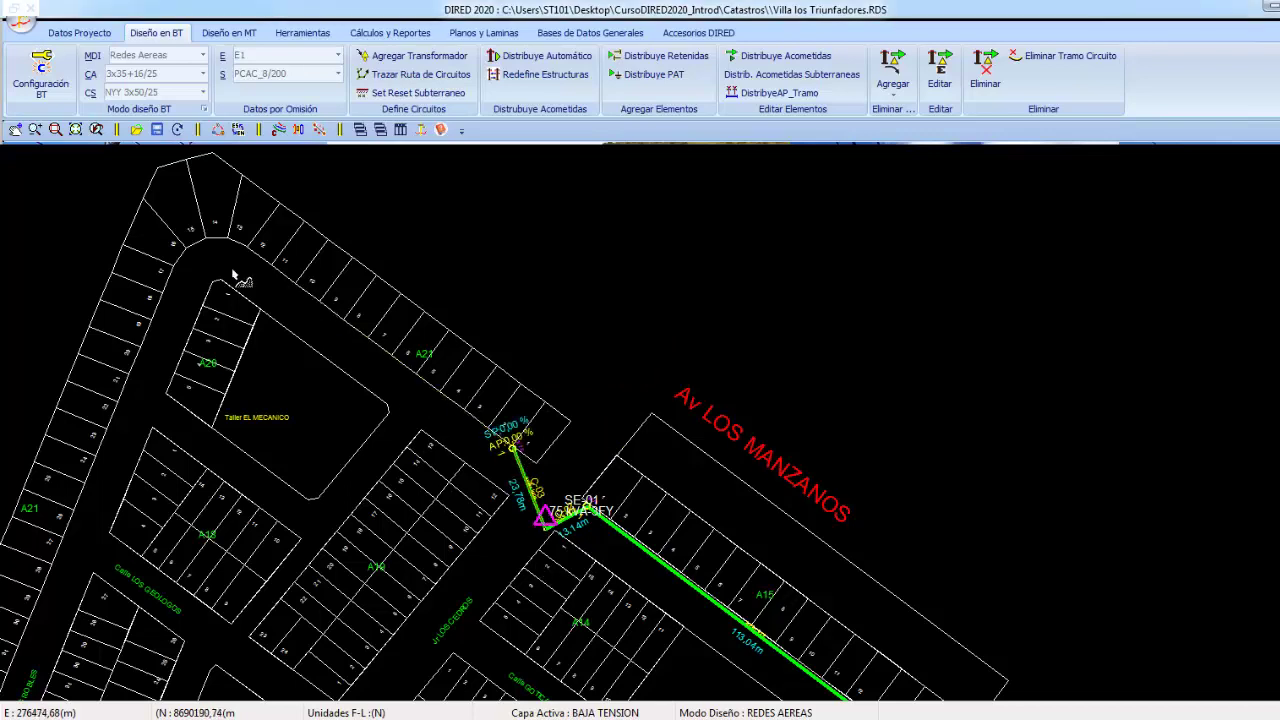
click(238, 249)
click(178, 266)
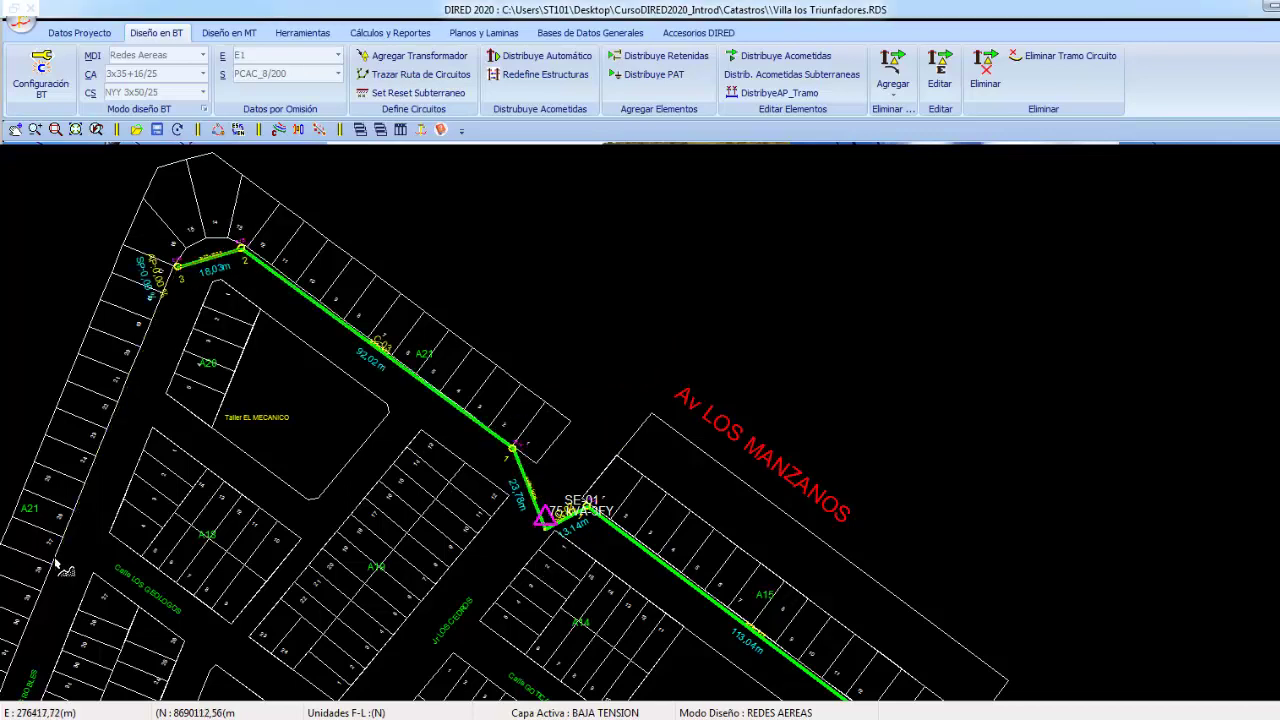
click(80, 518)
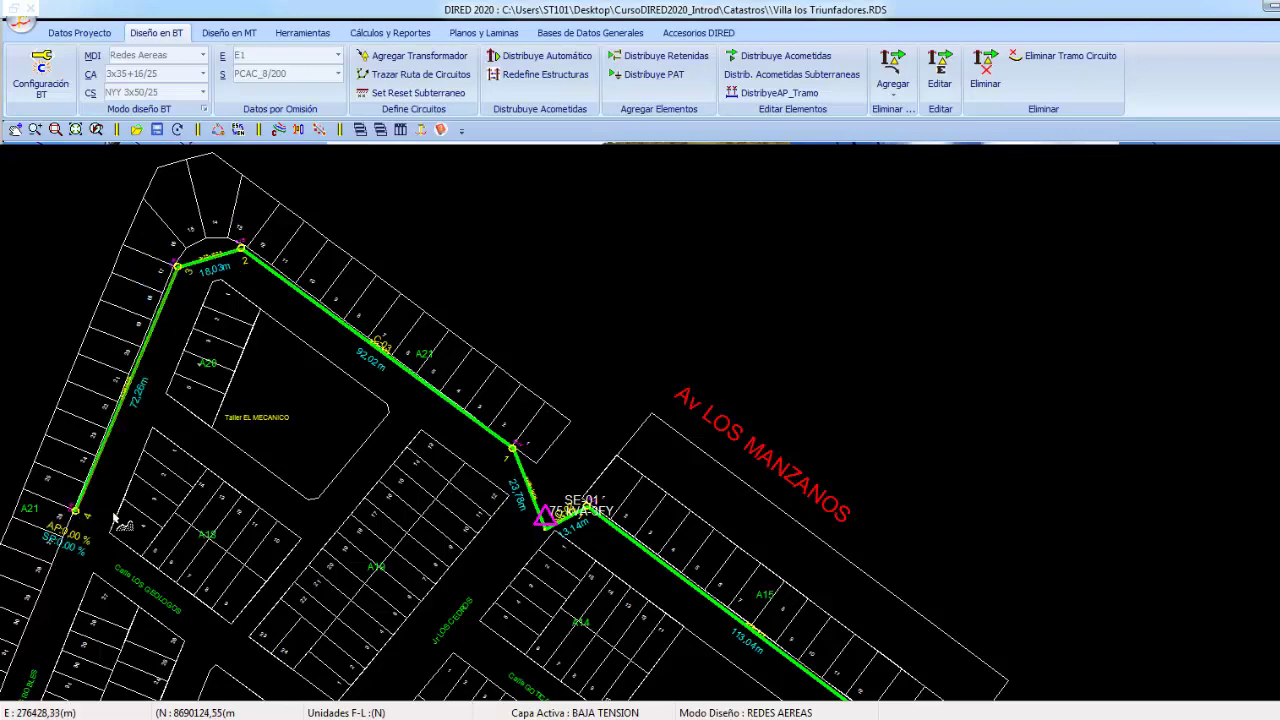
scroll(300, 420, up, 1)
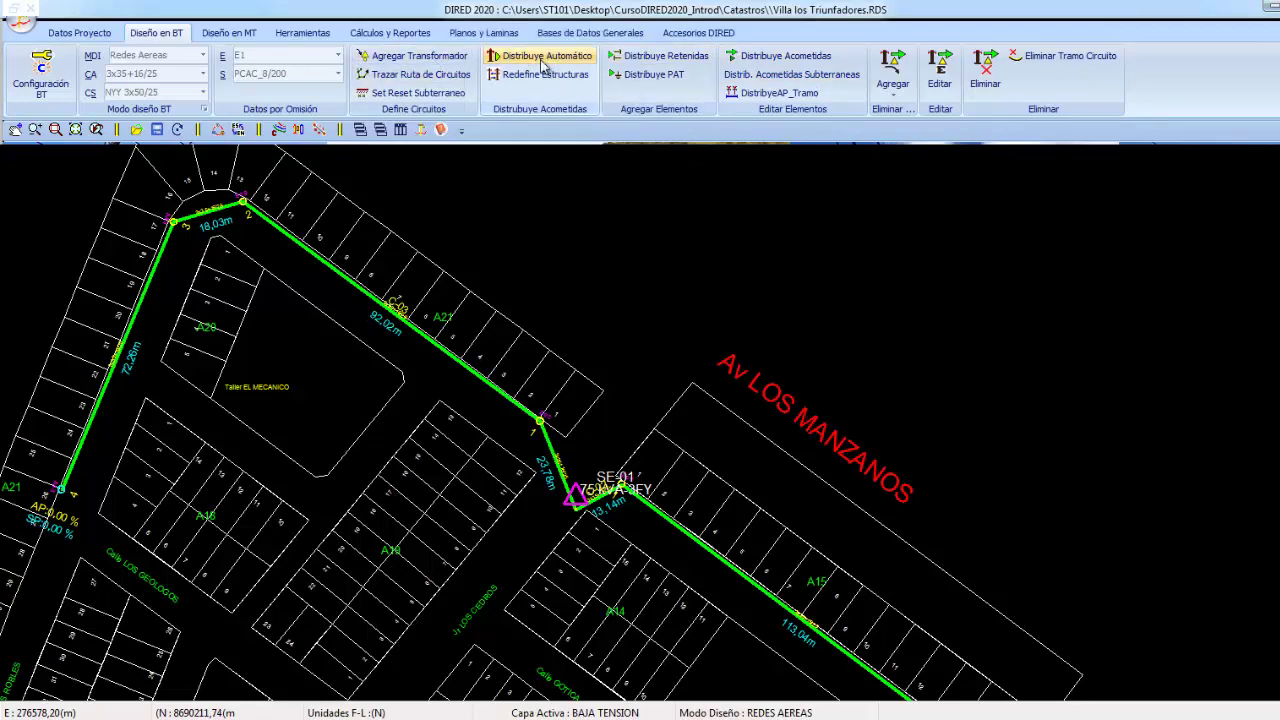
Auto-distribute supports on the northwest and southeast SE-01 circuits with a 45 m maximum span
click(543, 65)
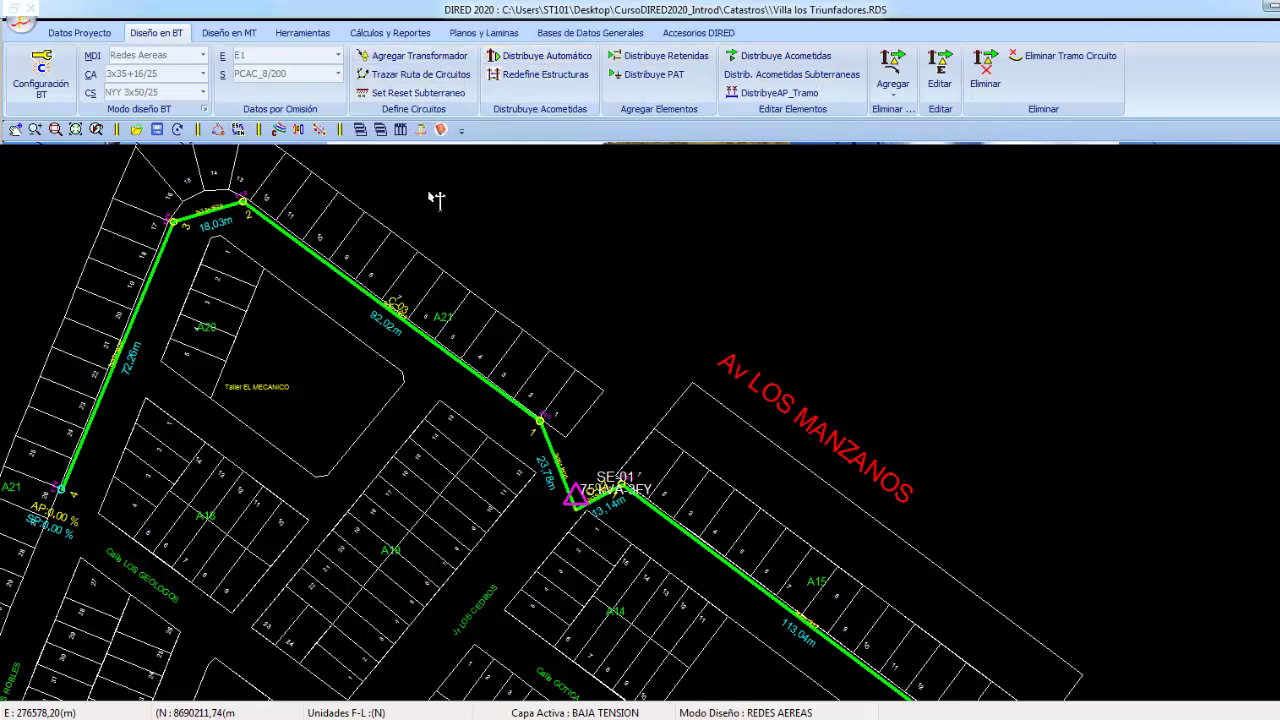
click(399, 318)
text(45)
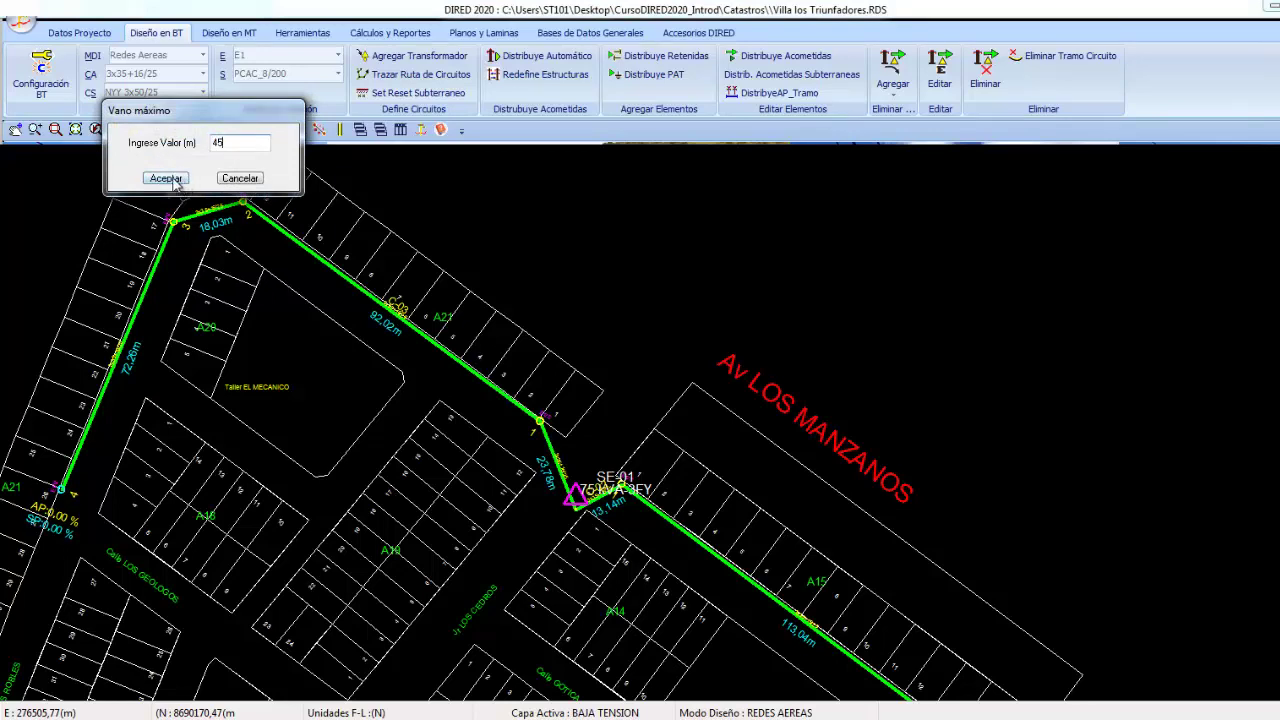
click(166, 178)
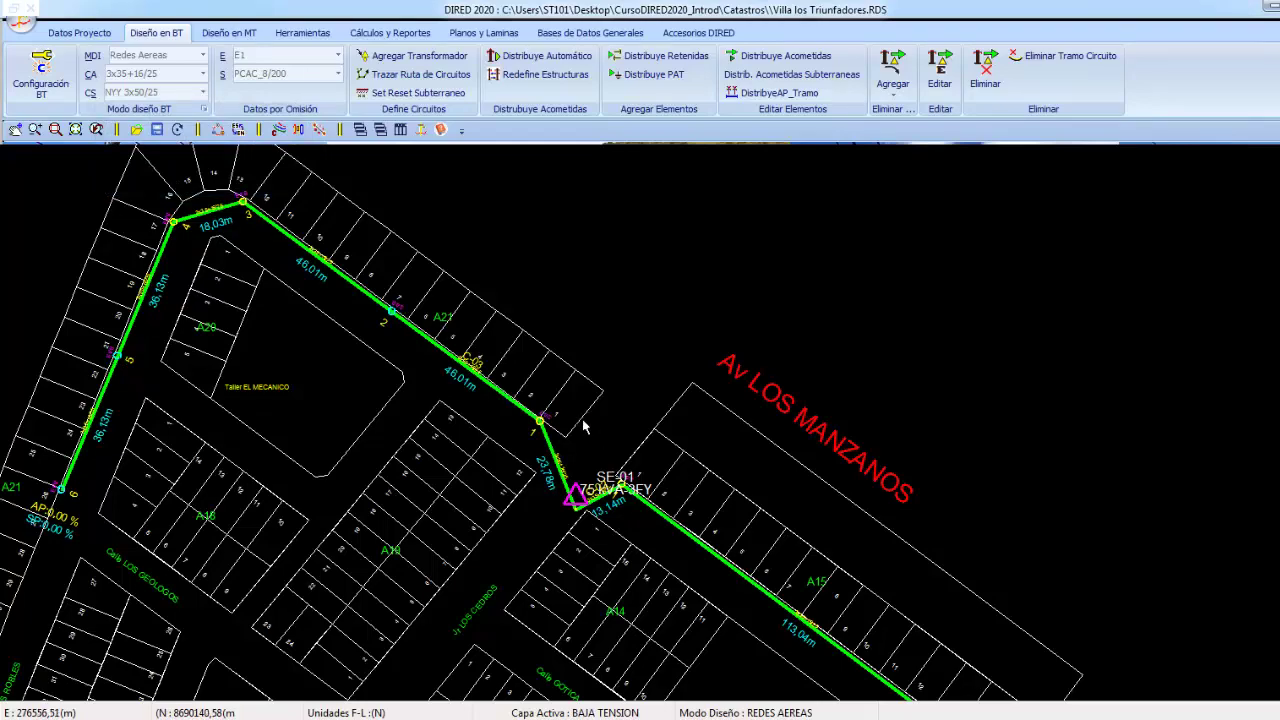
middle_drag(588, 428, 301, 233)
click(456, 376)
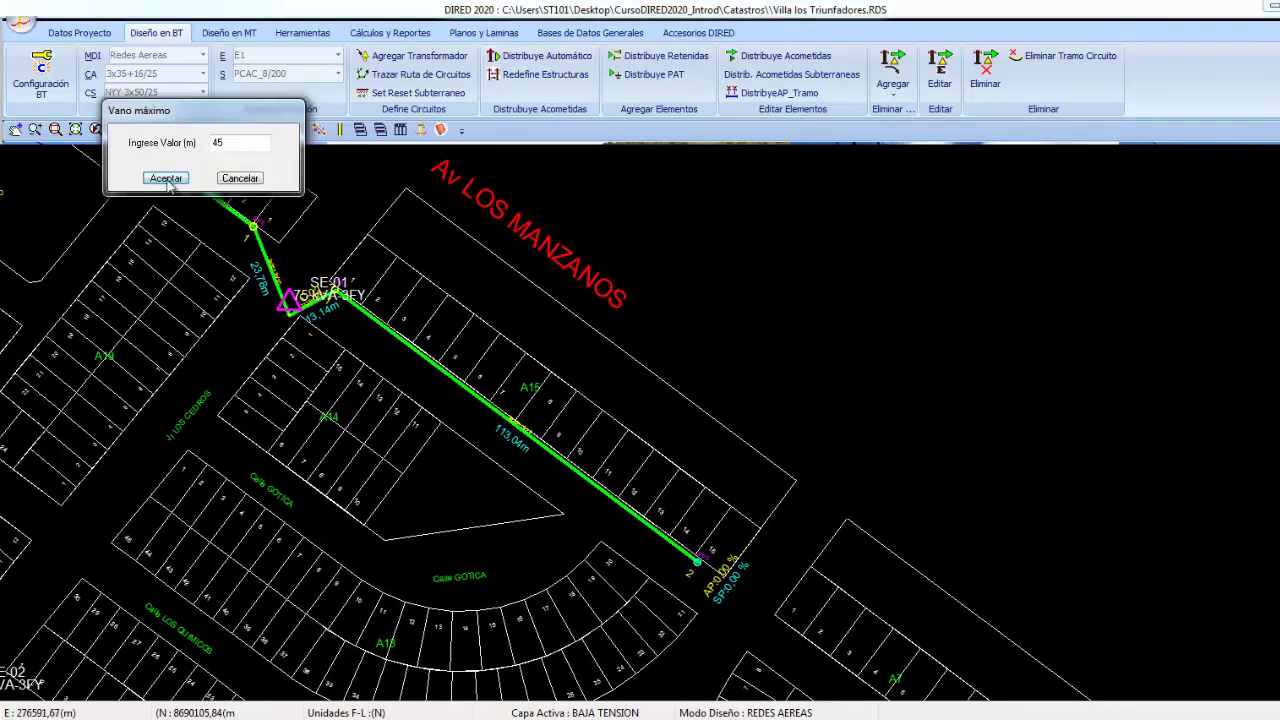
click(165, 179)
mouse_move(131, 163)
middle_down()
mouse_move(343, 376)
mouse_move(413, 398)
middle_up()
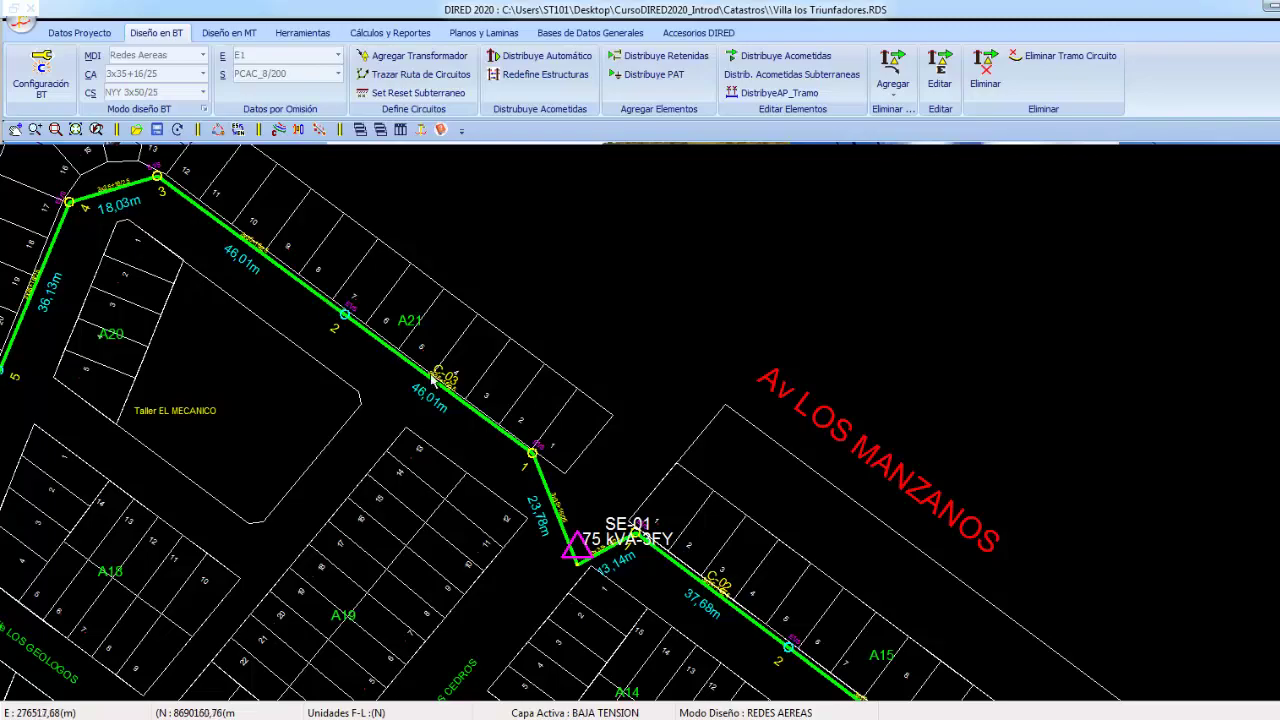
scroll(432, 383, up, 1)
middle_drag(432, 383, 526, 361)
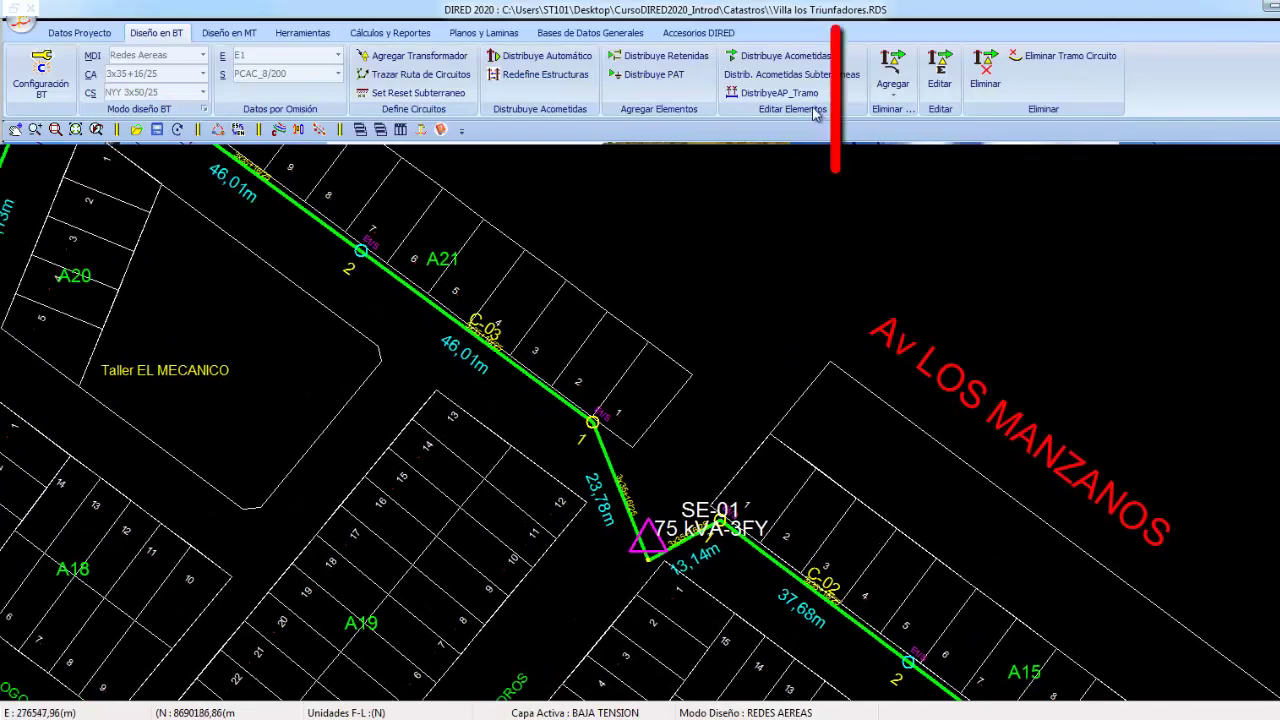
Add a node on circuit C-03's 46,01 m span
click(897, 90)
click(914, 145)
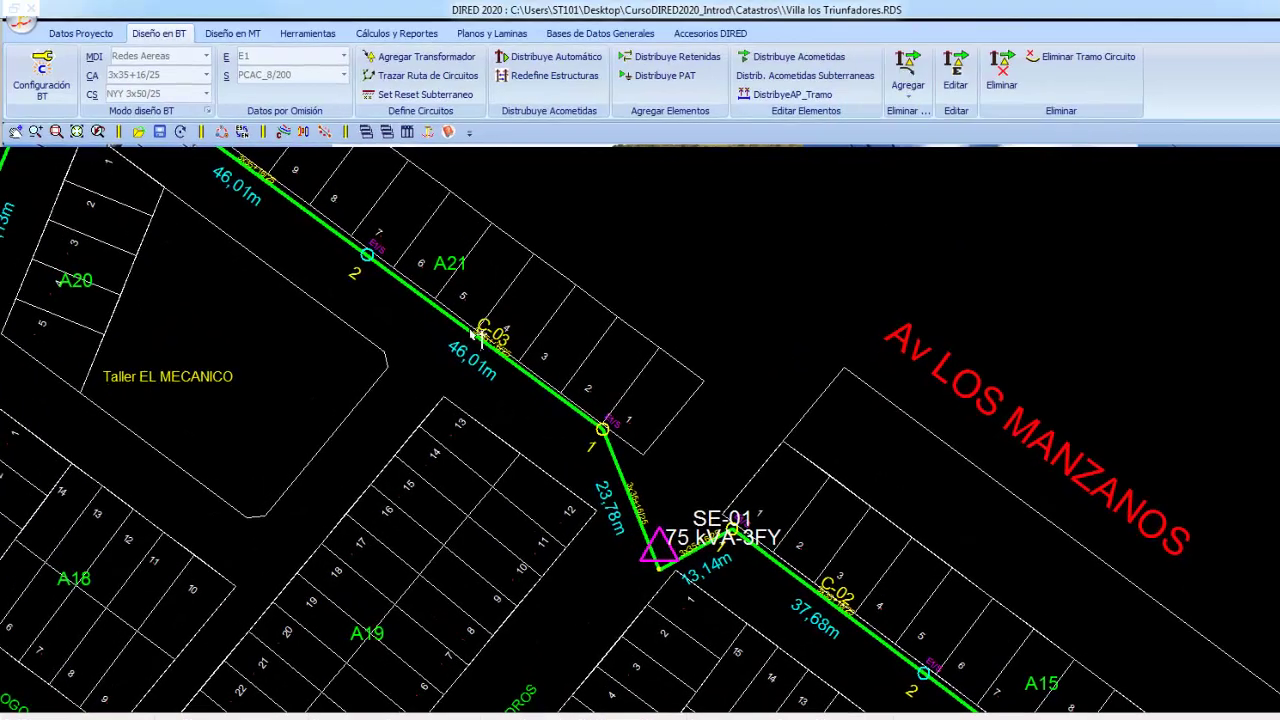
click(492, 348)
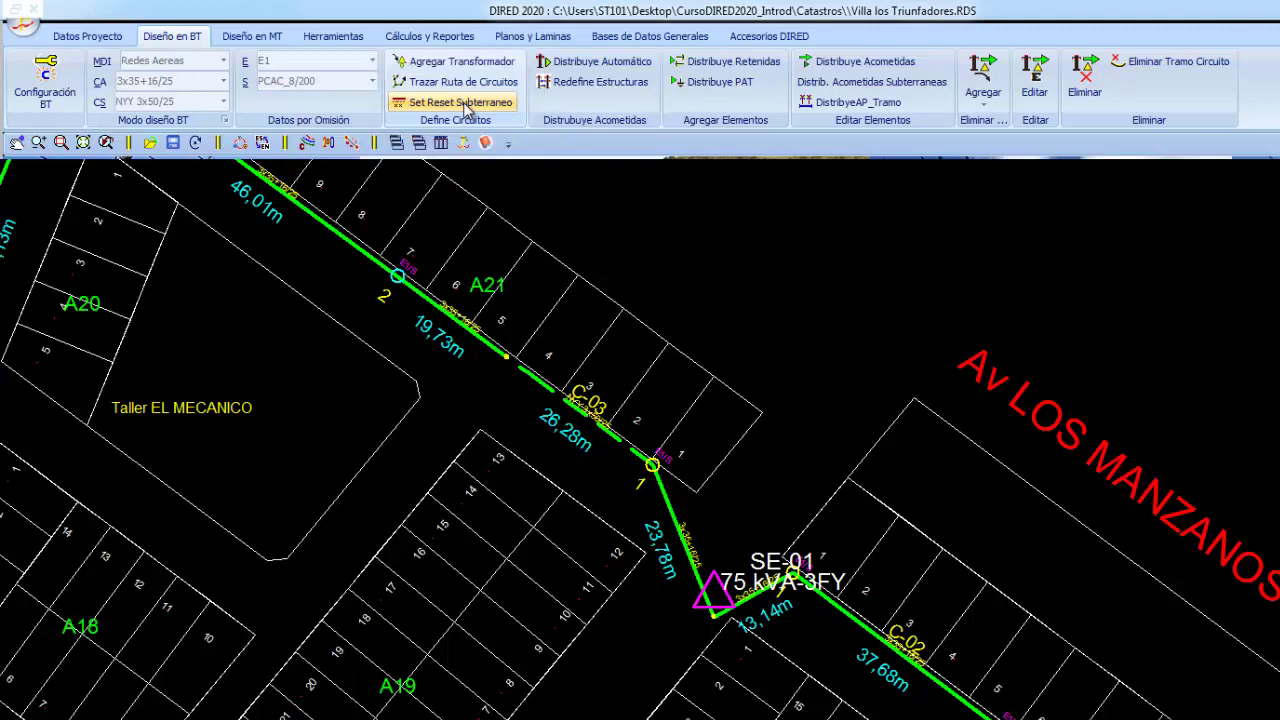
Set the 26,28 m span underground and check its NYY 3x50/25 conductor
click(466, 103)
click(583, 421)
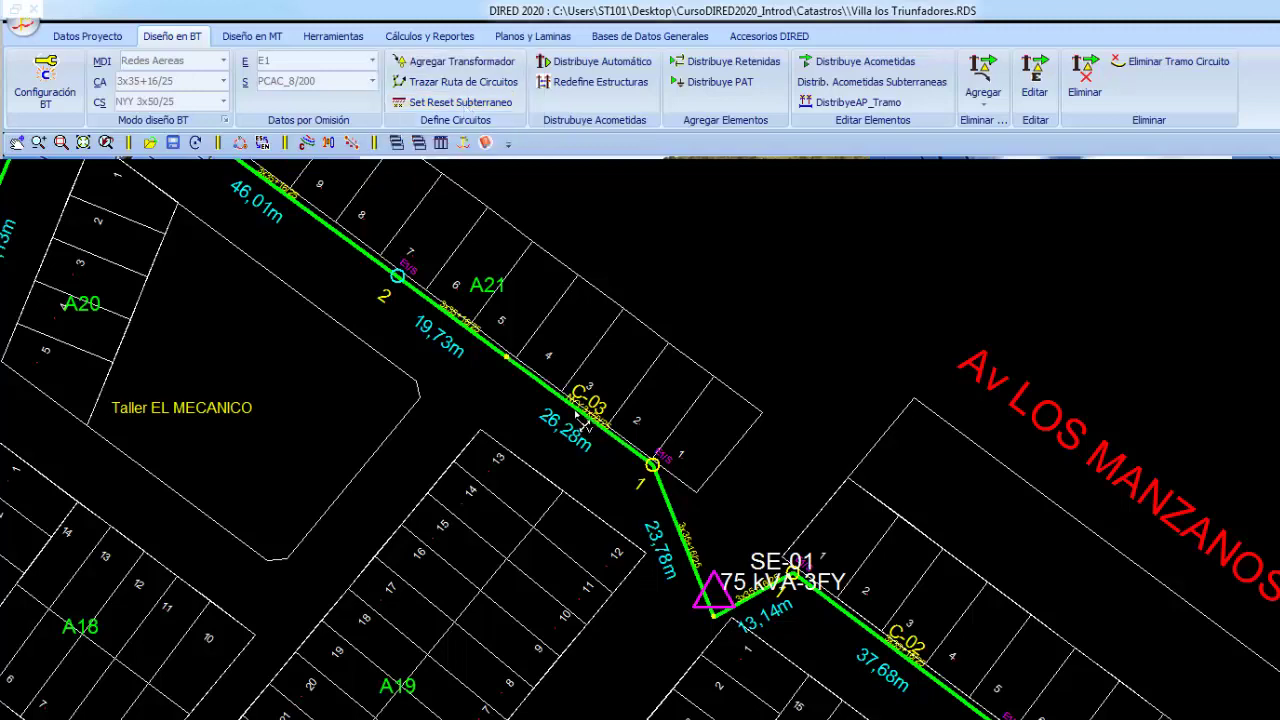
scroll(583, 421, up, 1)
scroll(553, 410, up, 1)
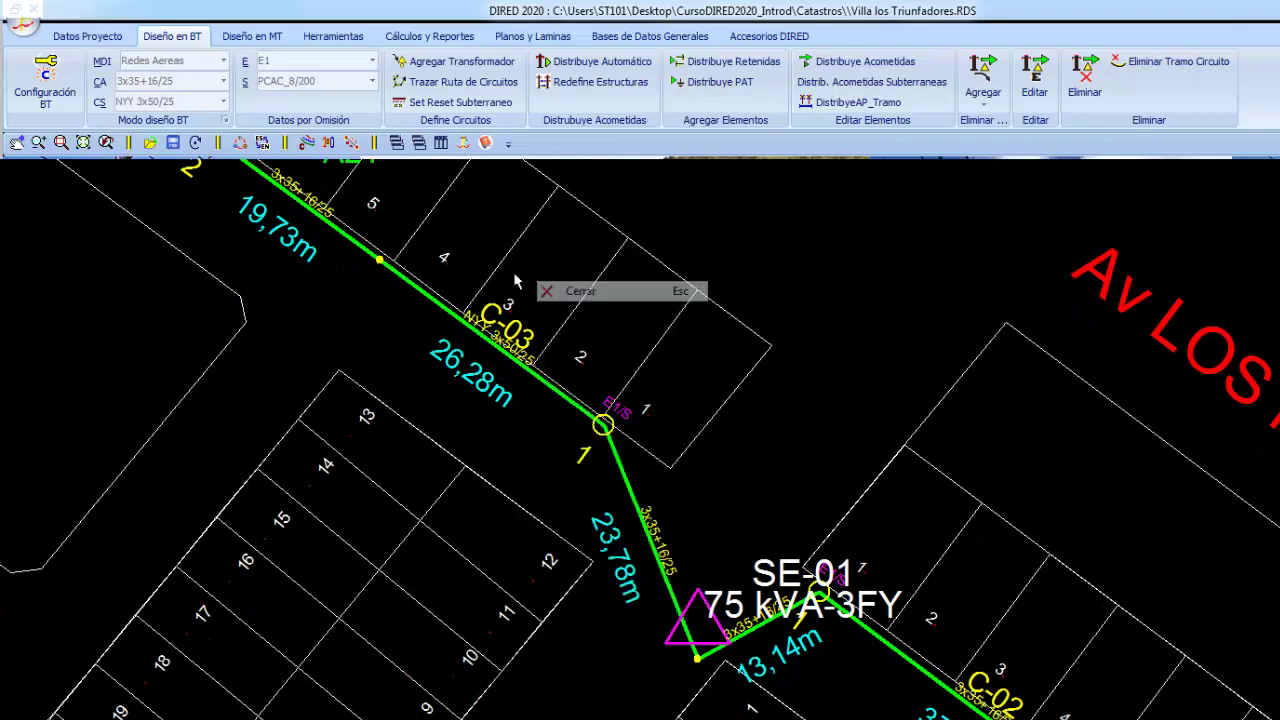
middle_drag(487, 347, 549, 441)
click(549, 440)
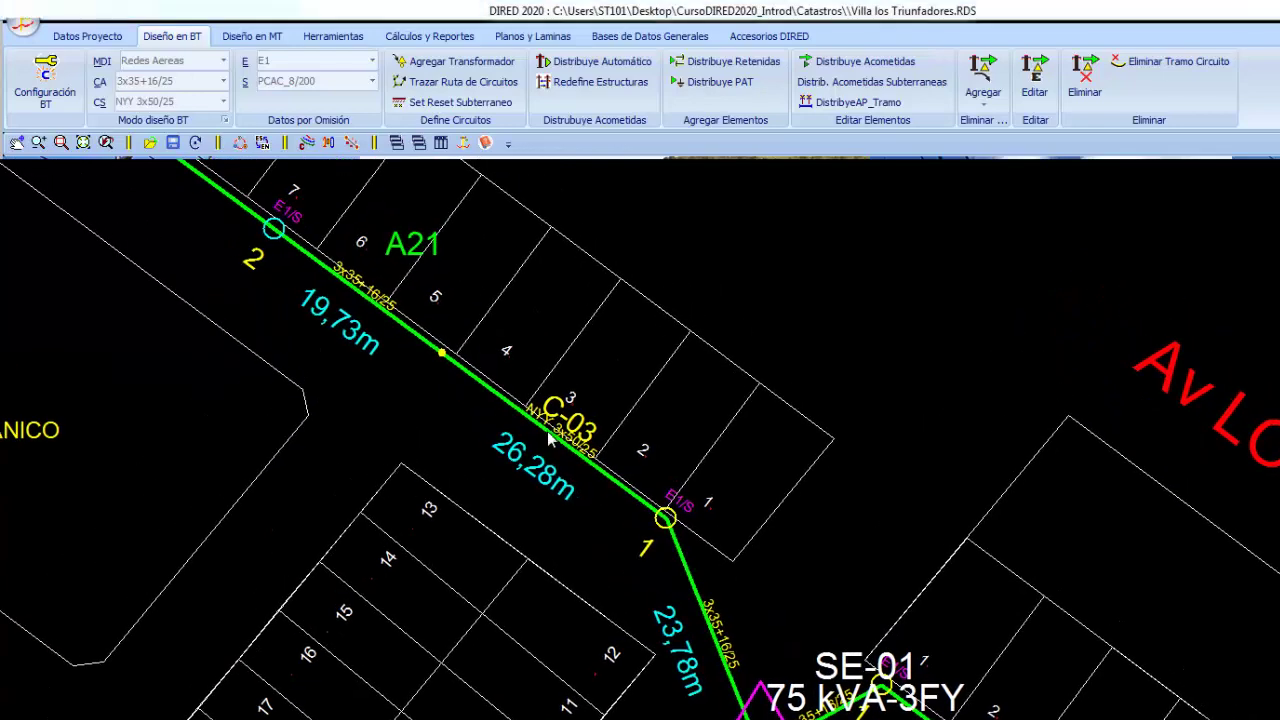
click(211, 243)
key(Escape)
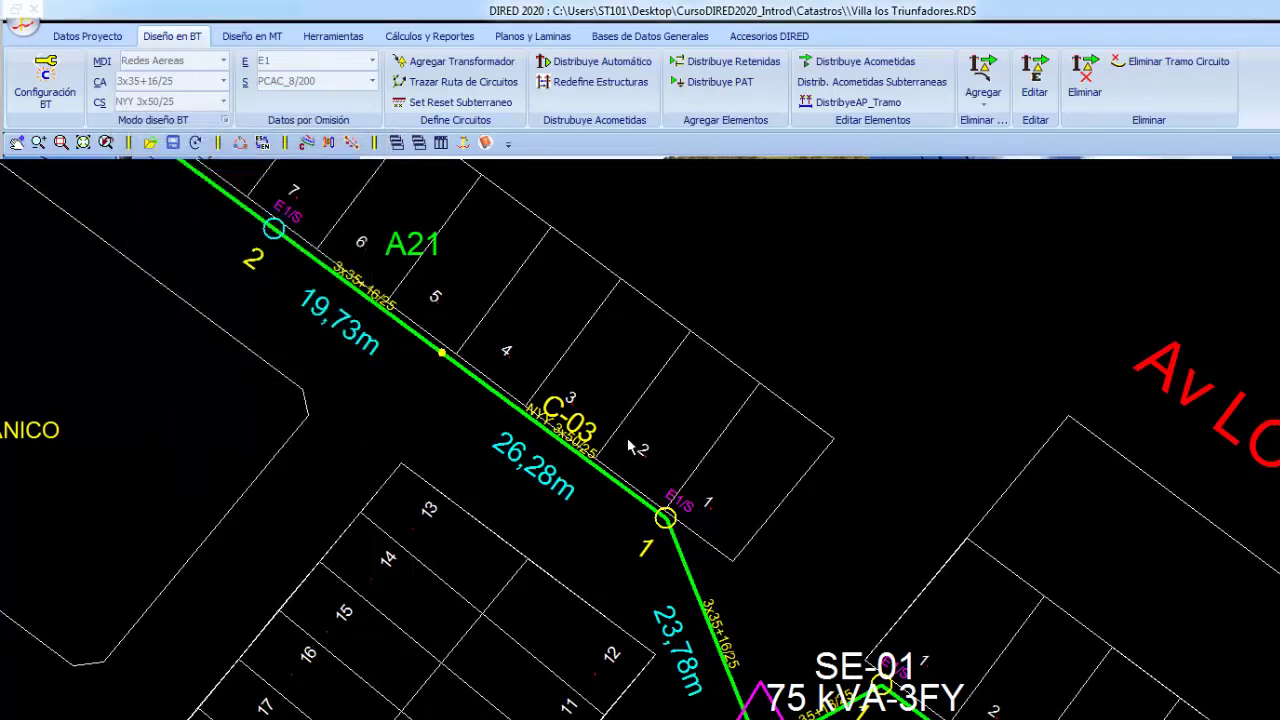
Change span 02 of circuit C-03 to the 3x35+16/25 conductor
click(572, 455)
click(231, 263)
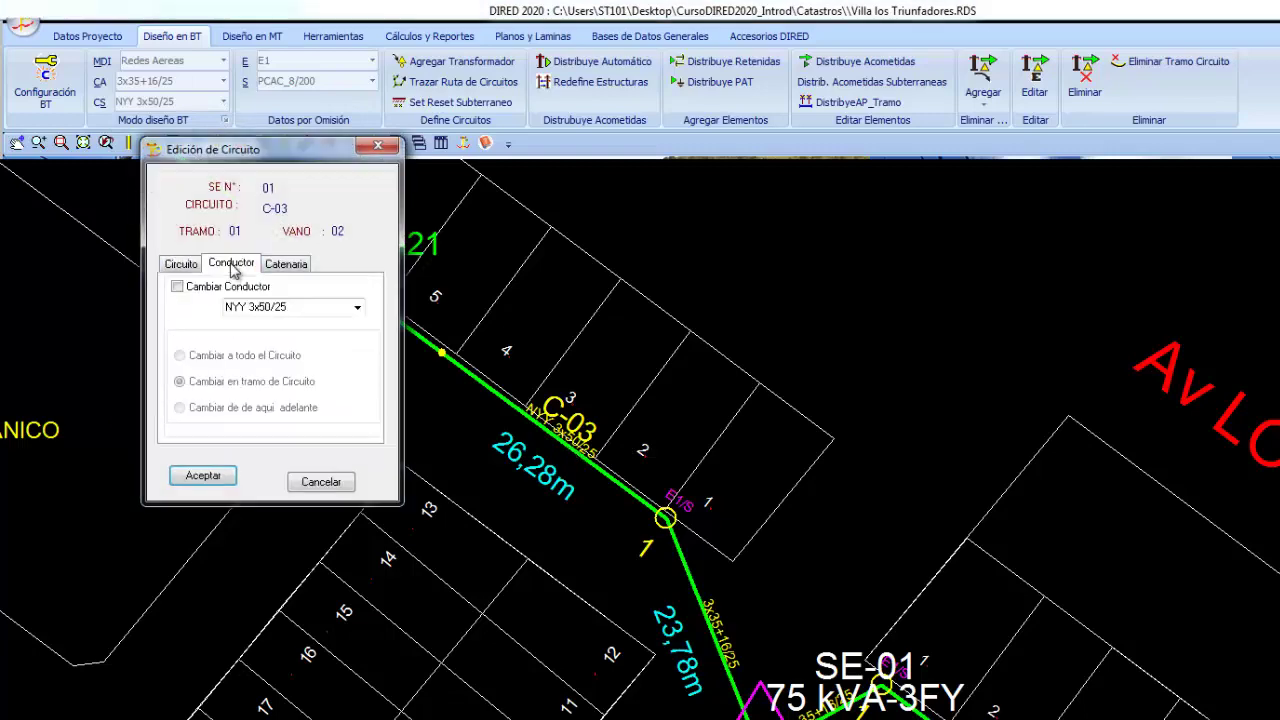
click(177, 286)
click(357, 314)
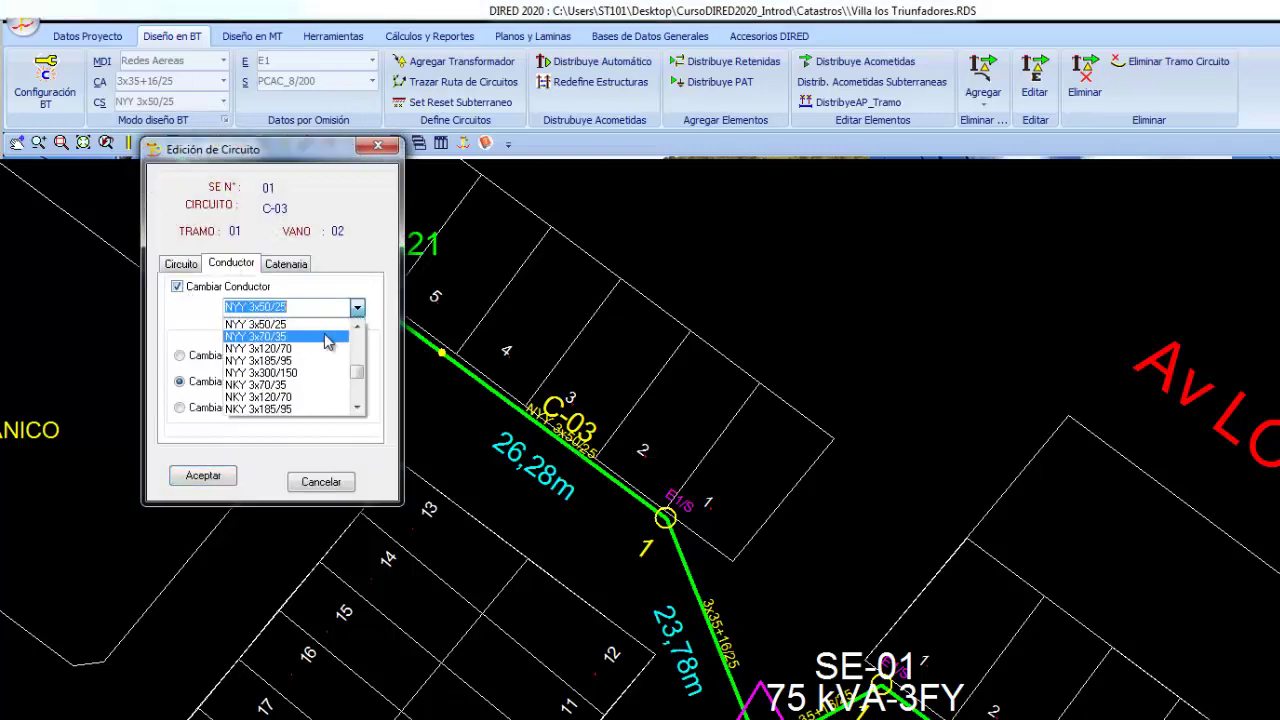
scroll(292, 395, up, 3)
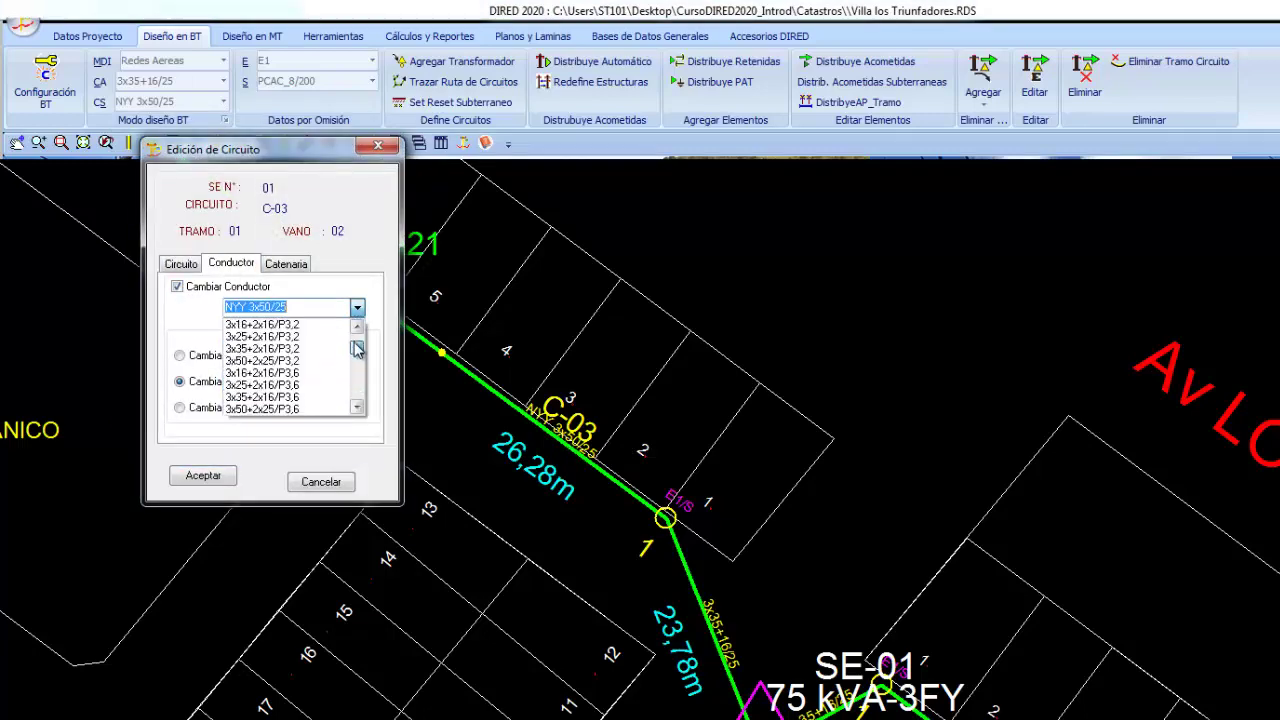
scroll(294, 385, up, 2)
scroll(296, 370, up, 2)
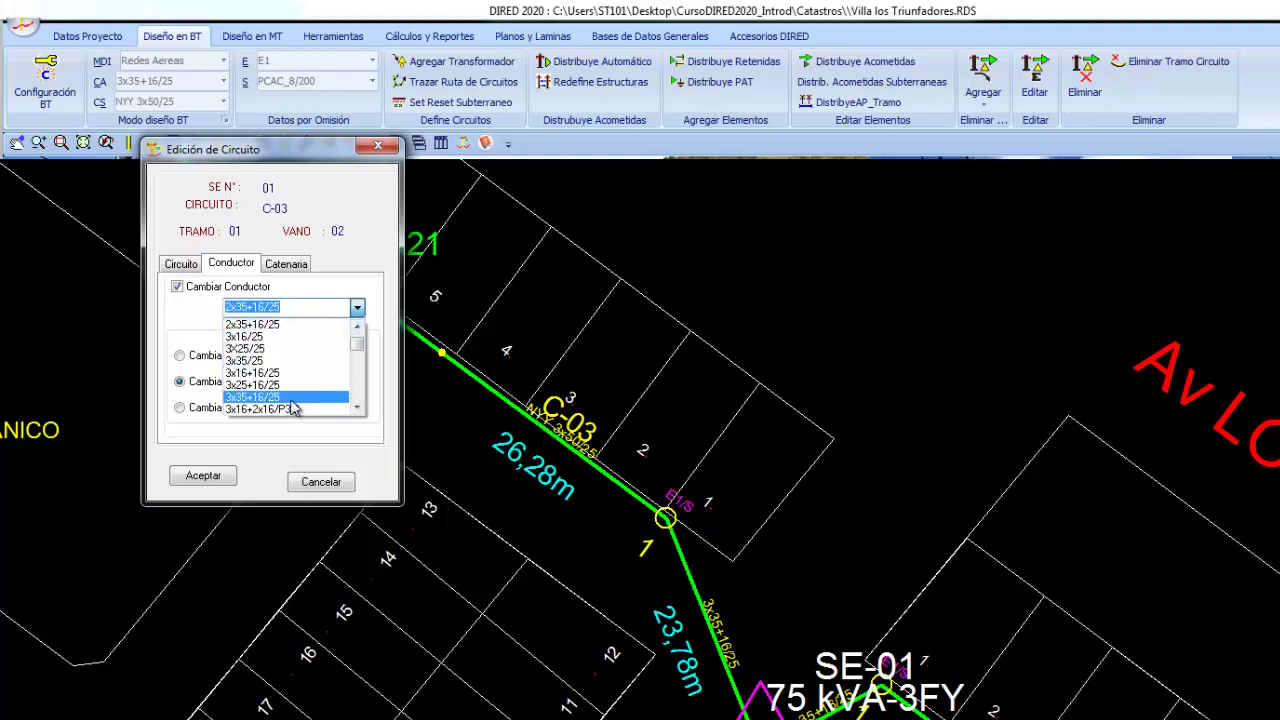
click(290, 398)
click(203, 475)
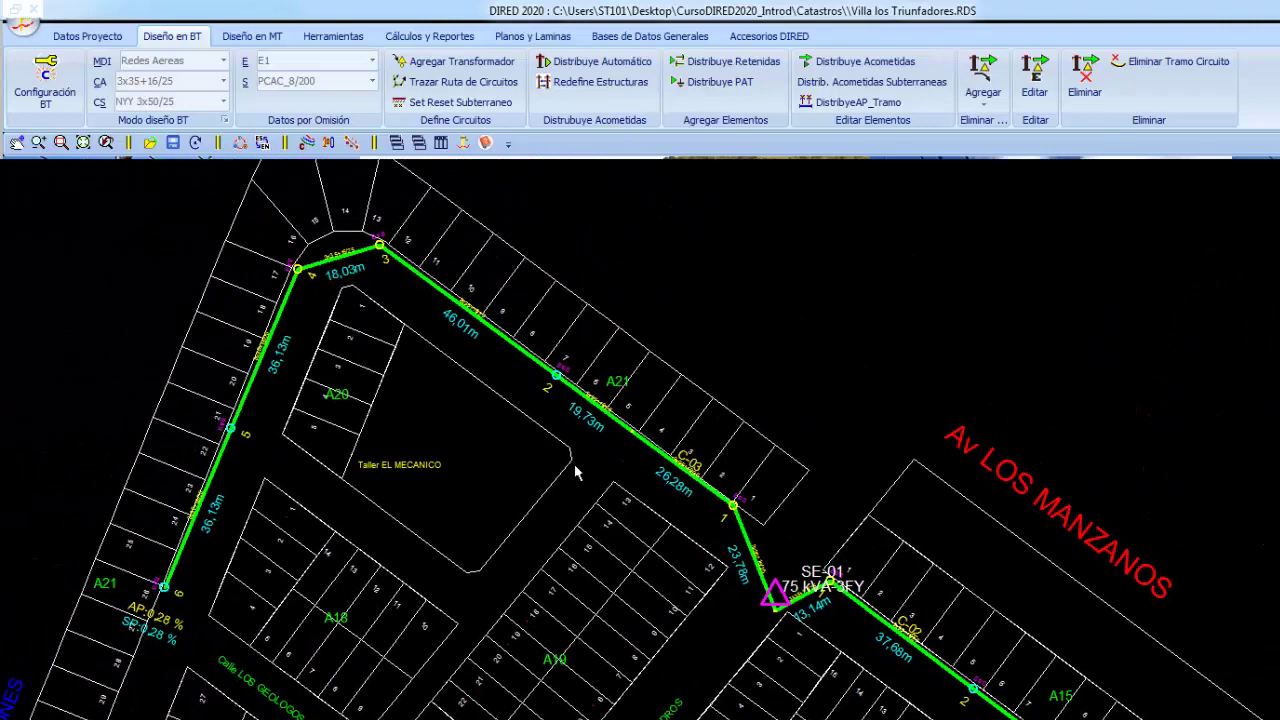
Trace a branch from a C-03 node down along block A19 to the corner near lot 23
click(469, 91)
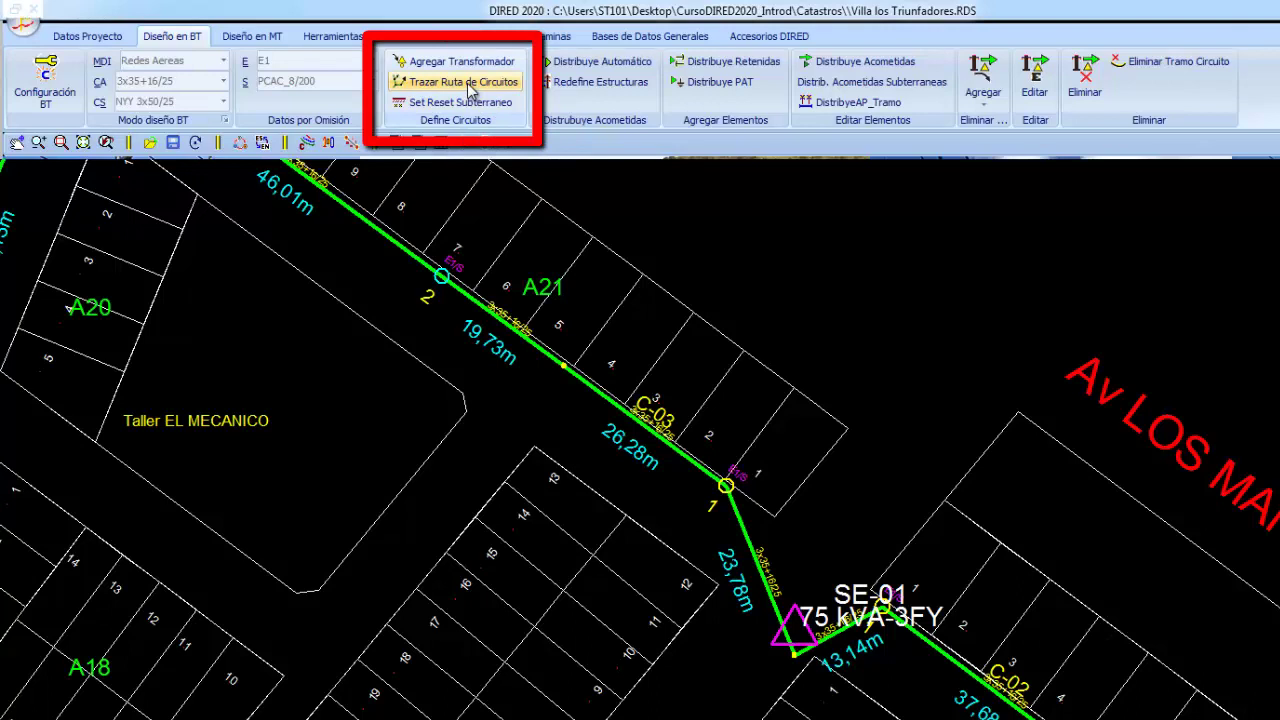
click(550, 400)
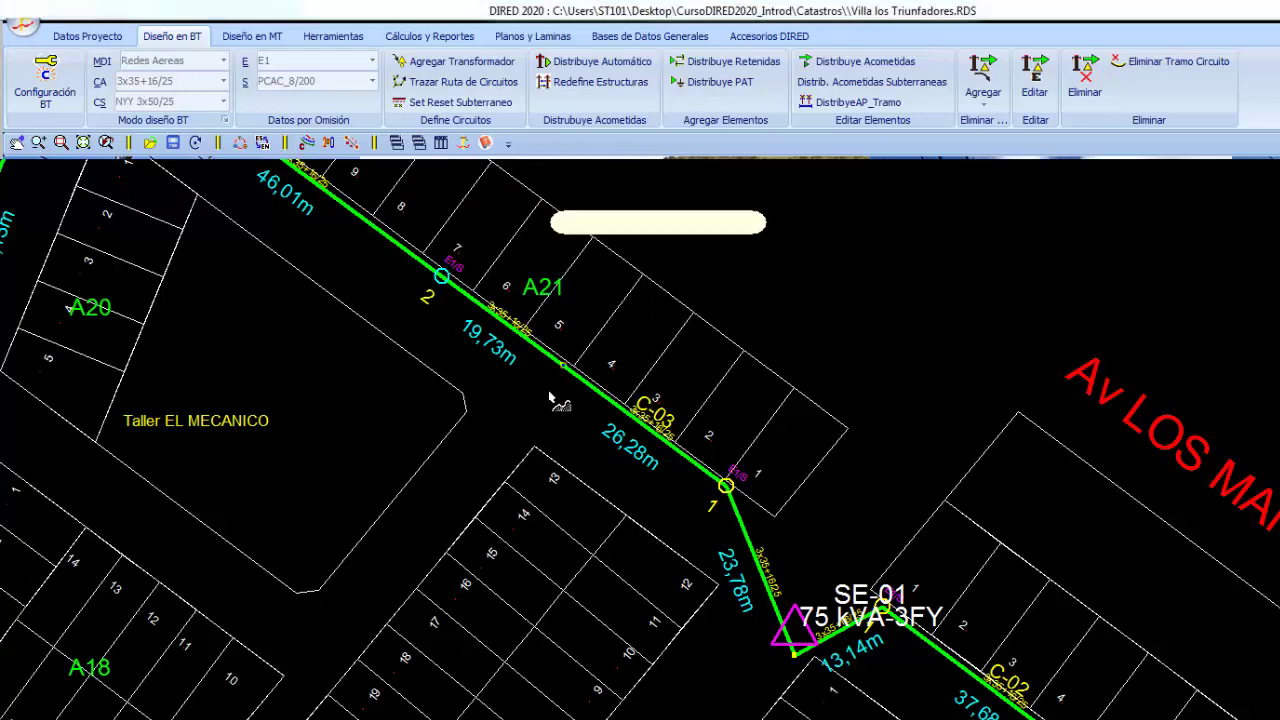
click(528, 447)
key(Return)
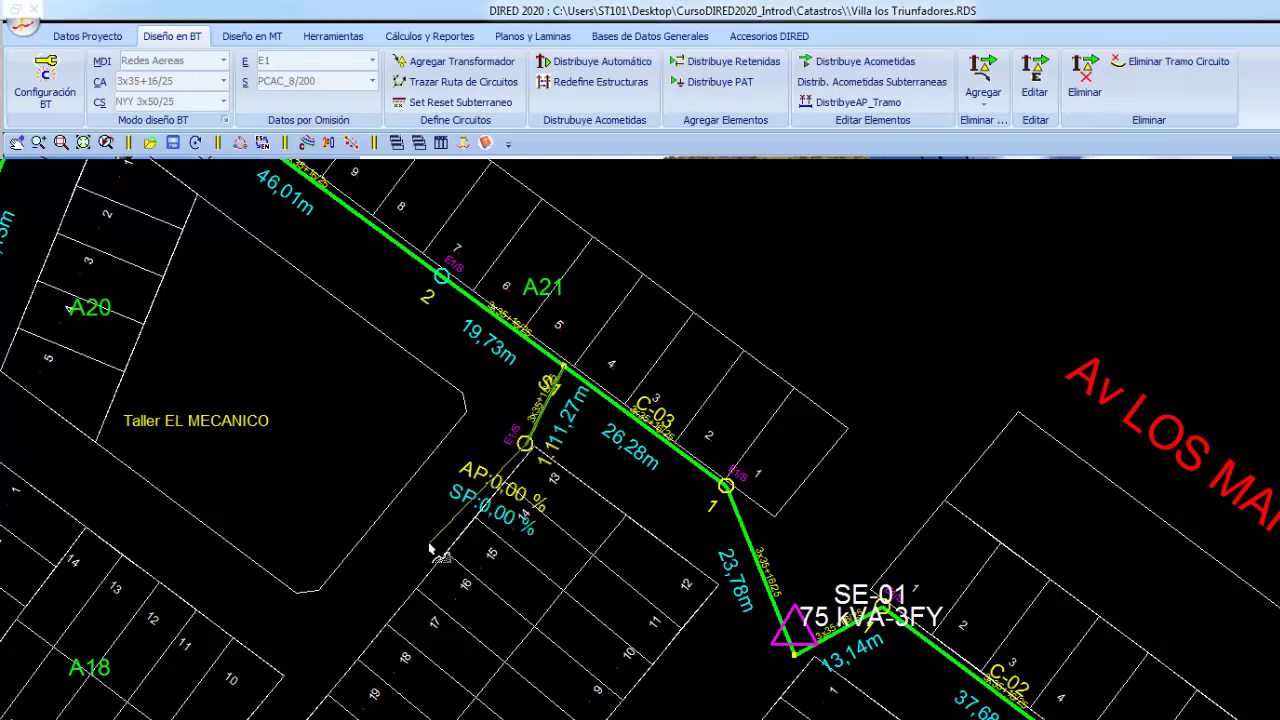
middle_drag(435, 553, 590, 354)
click(329, 671)
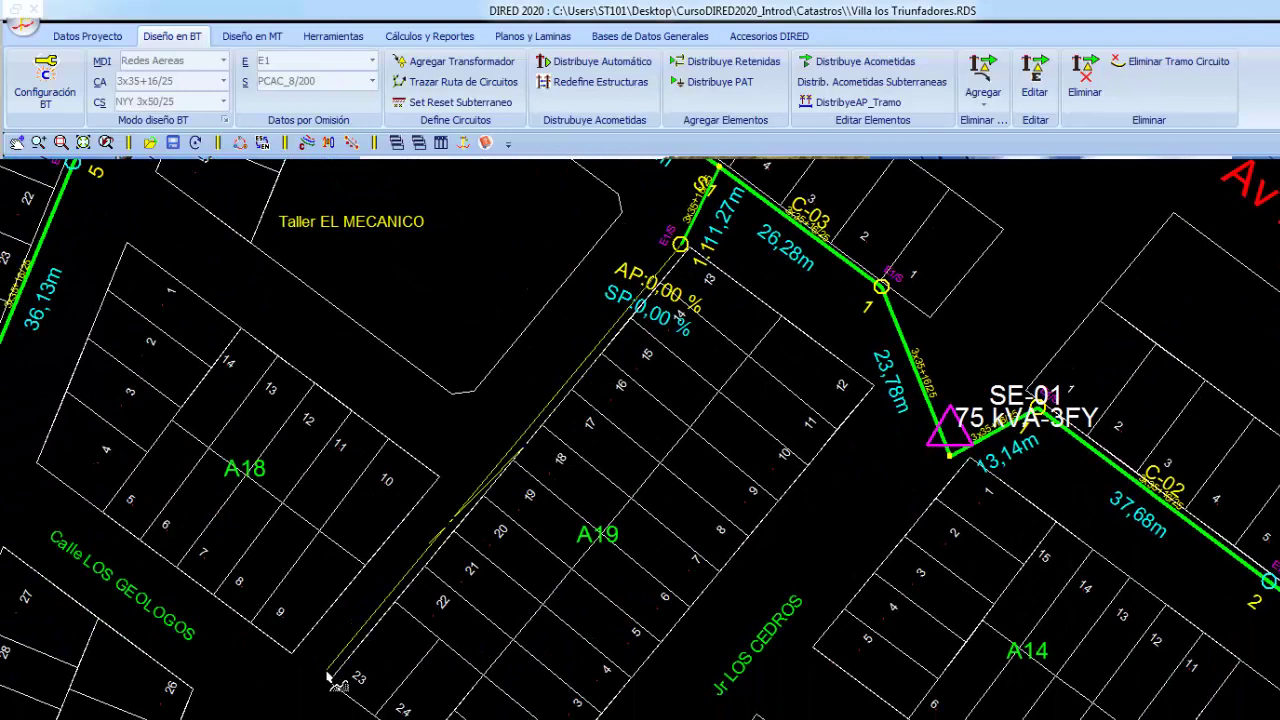
key(Return)
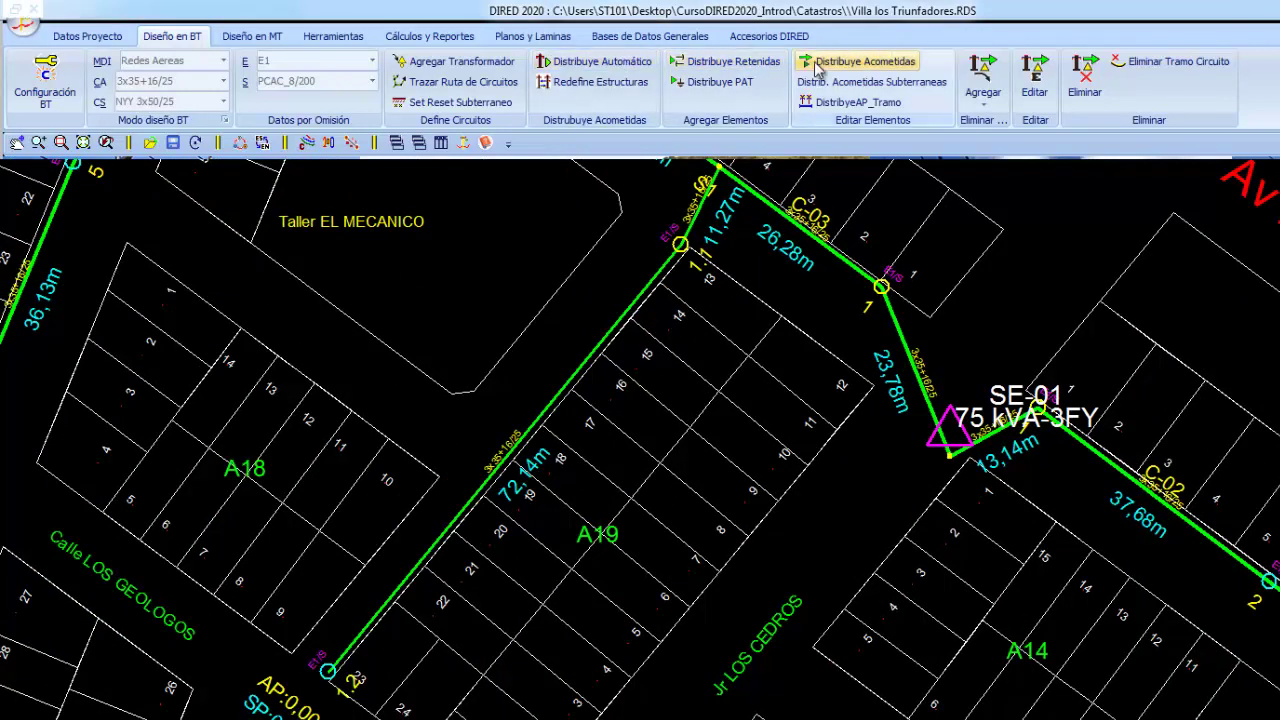
Auto-distribute supports on the branch with a 45 m maximum span and reposition its middle pole
click(600, 61)
click(183, 196)
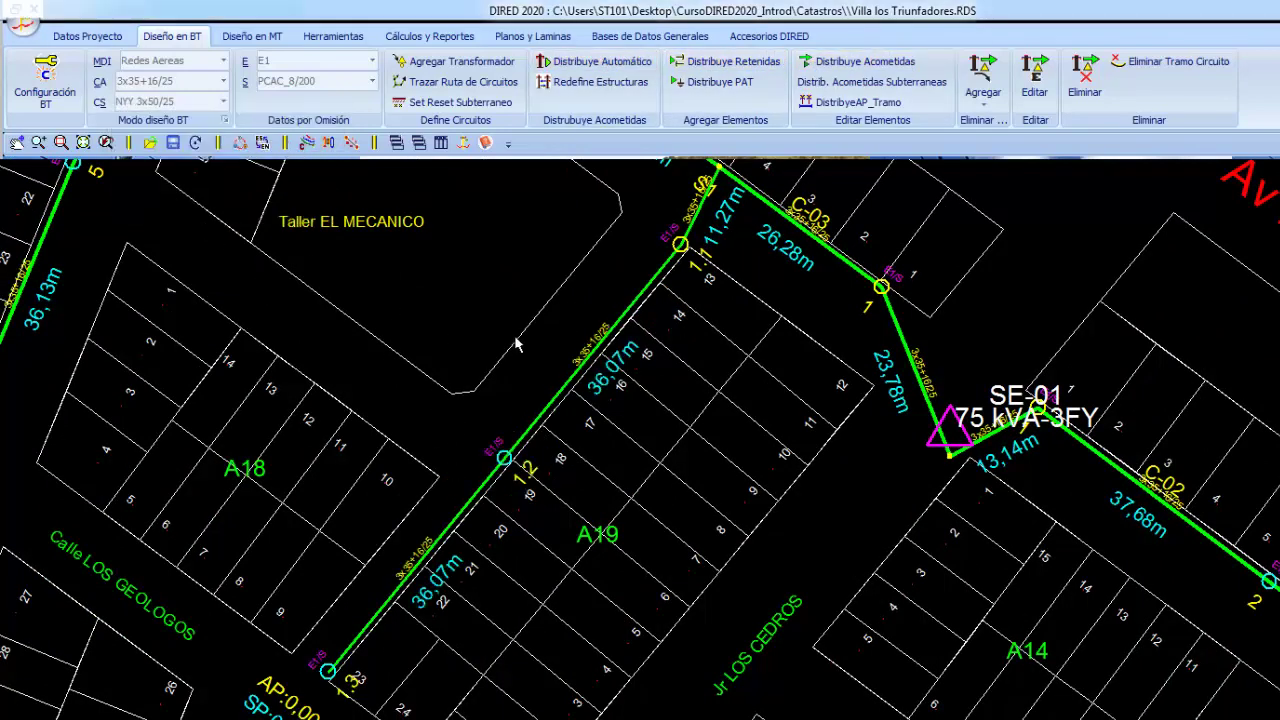
right_click(518, 407)
mouse_move(594, 663)
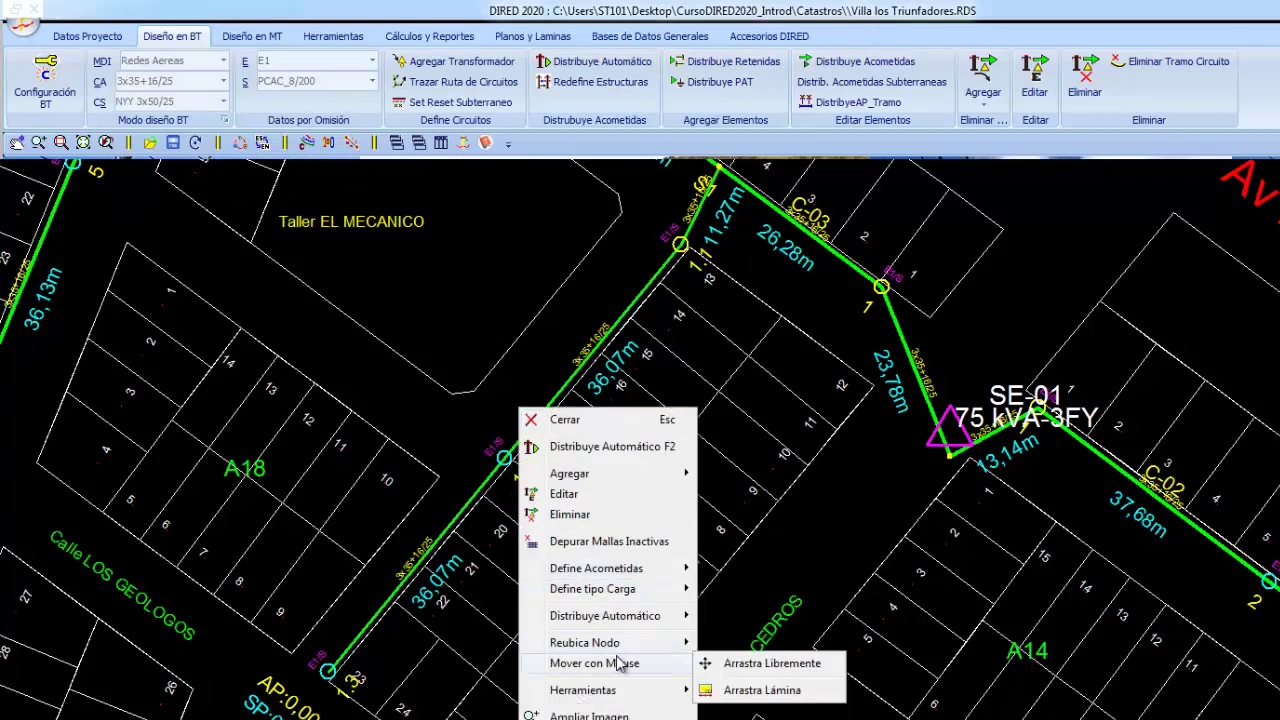
click(710, 664)
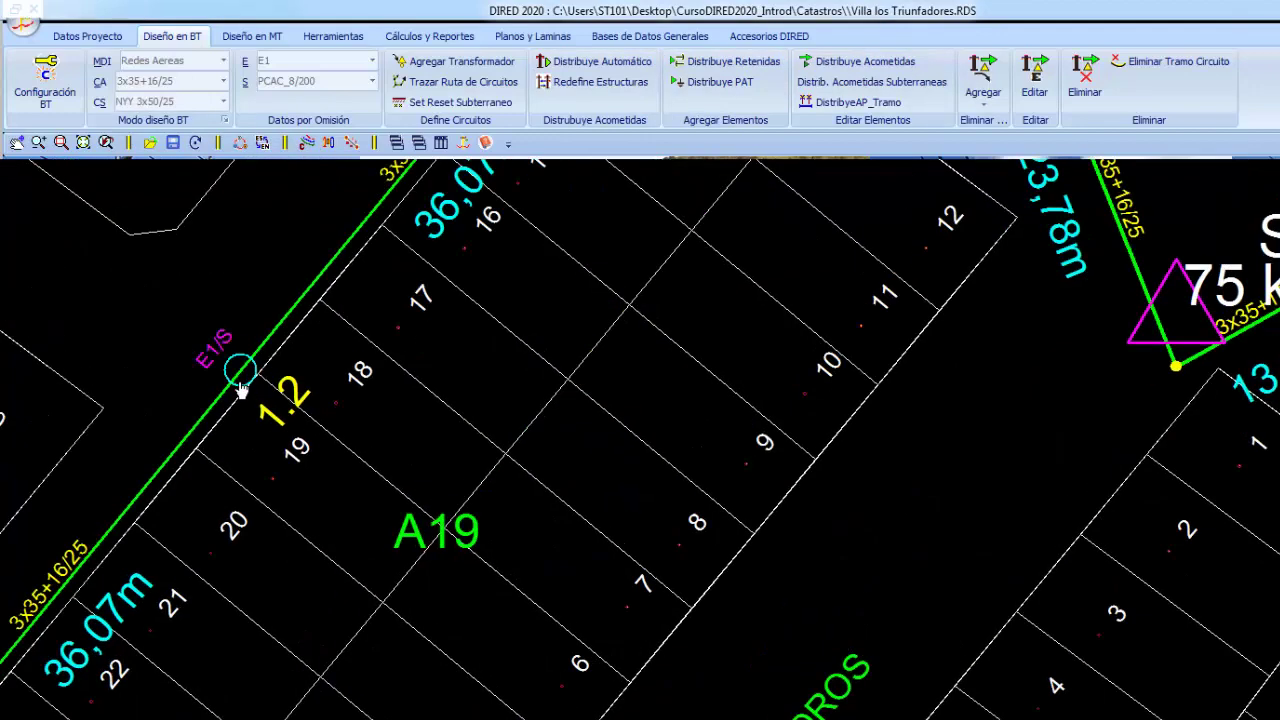
click(196, 432)
Trace a 47,08 m spur from the A19 pole along block A18 to the corner near A20
scroll(210, 425, down, 2)
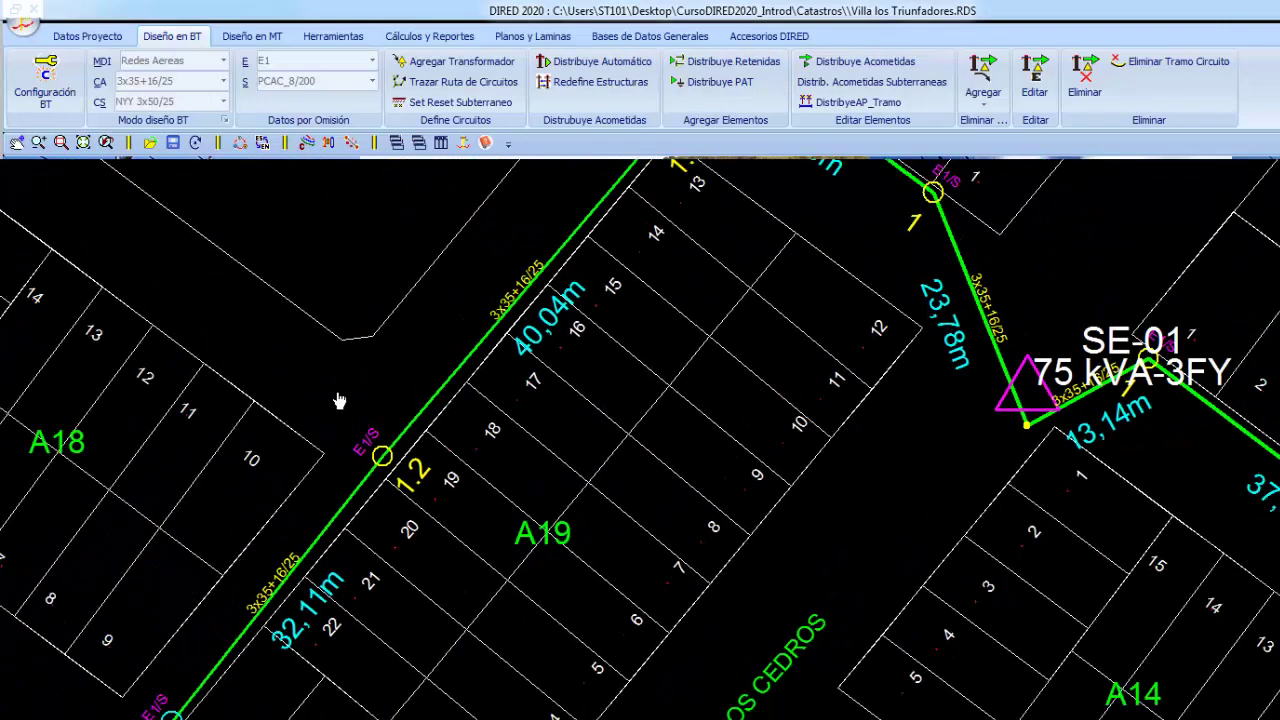
scroll(340, 395, down, 1)
scroll(357, 355, down, 1)
scroll(357, 349, down, 1)
middle_drag(400, 386, 600, 529)
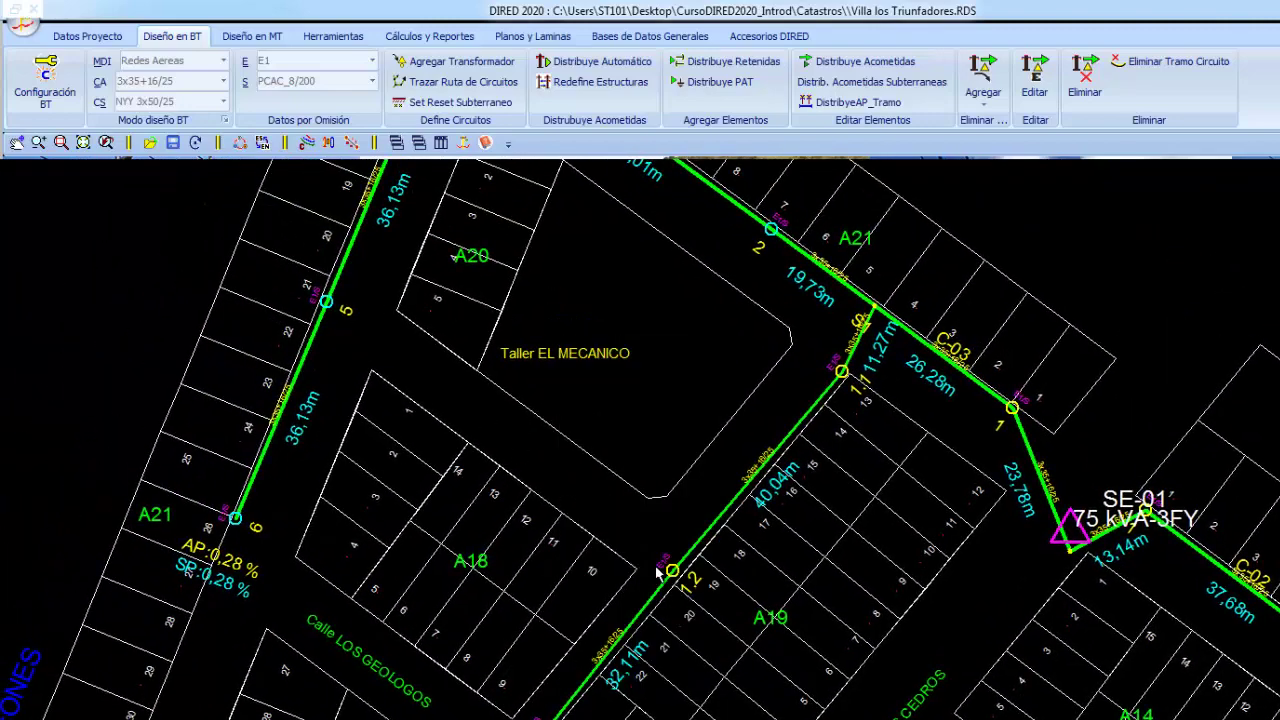
click(627, 551)
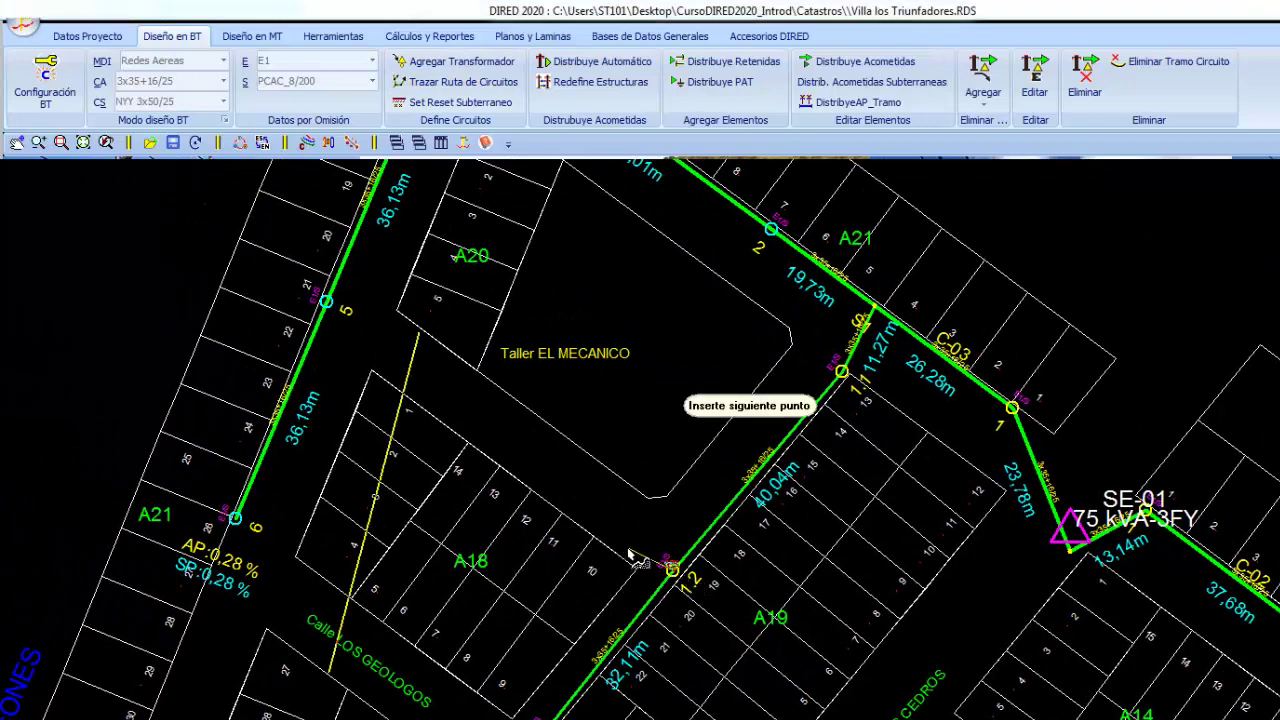
click(383, 366)
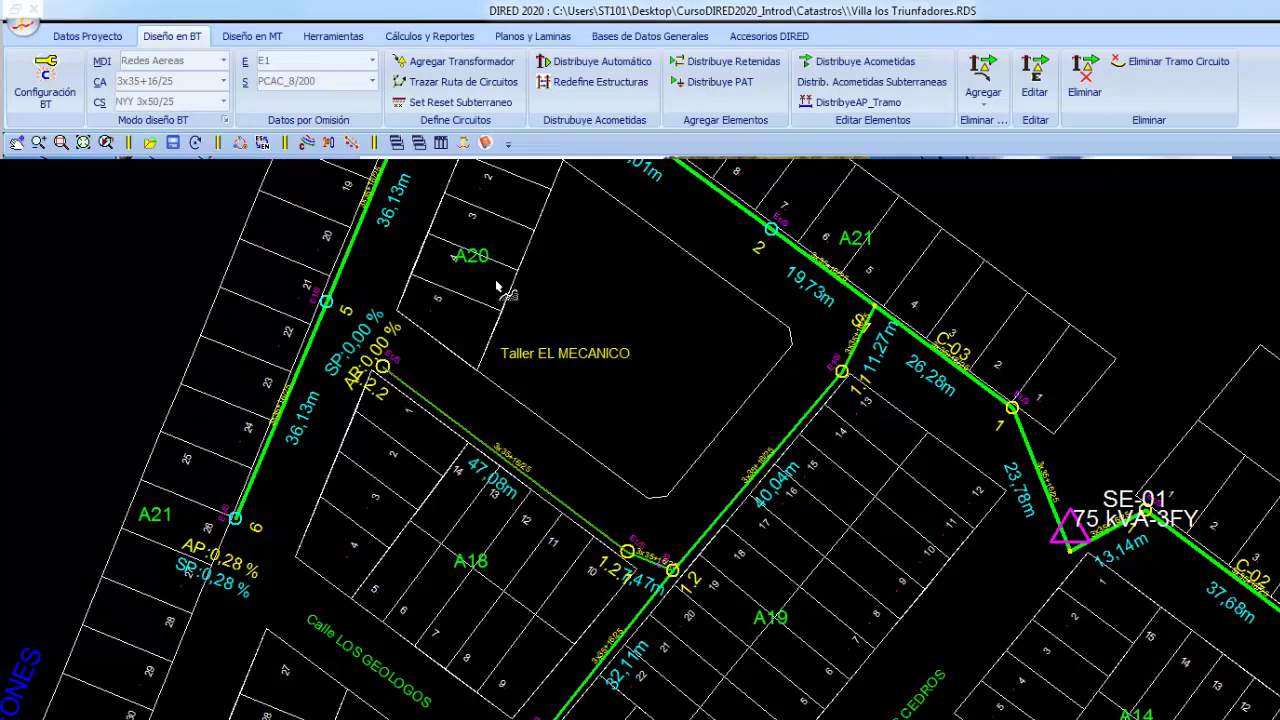
right_click(508, 229)
click(548, 237)
scroll(568, 365, down, 2)
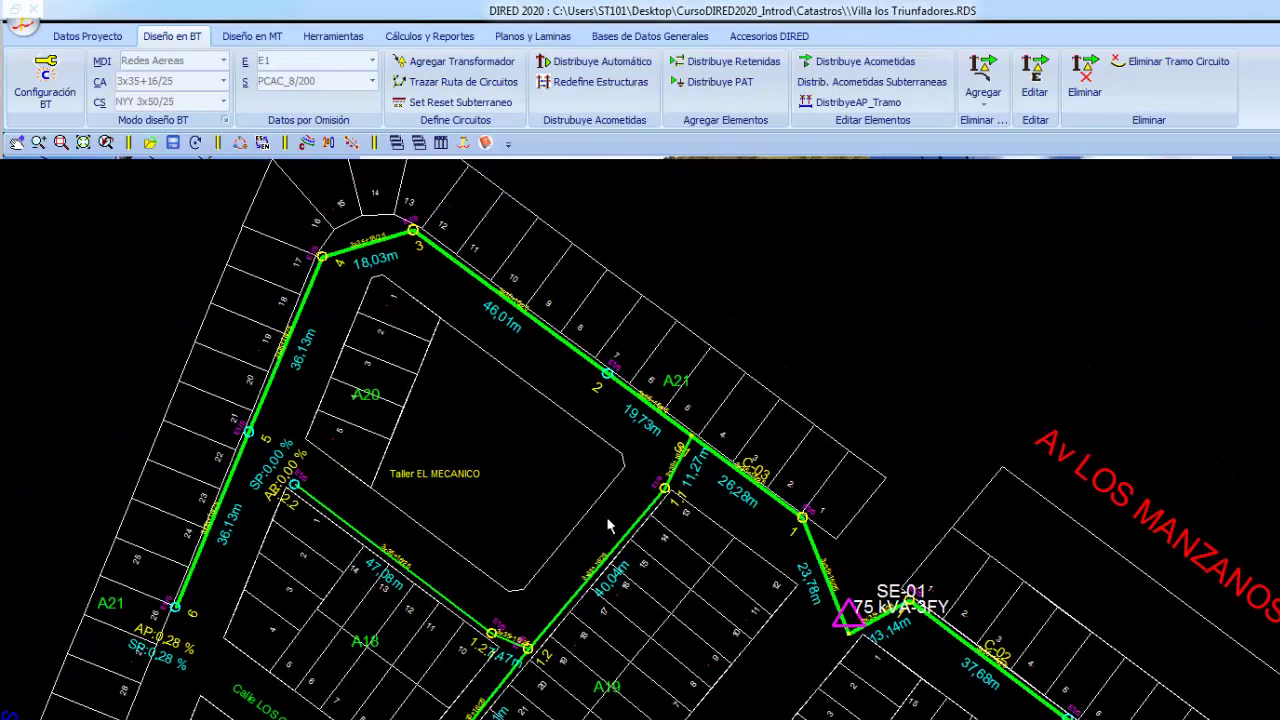
middle_drag(581, 470, 401, 389)
scroll(402, 398, down, 2)
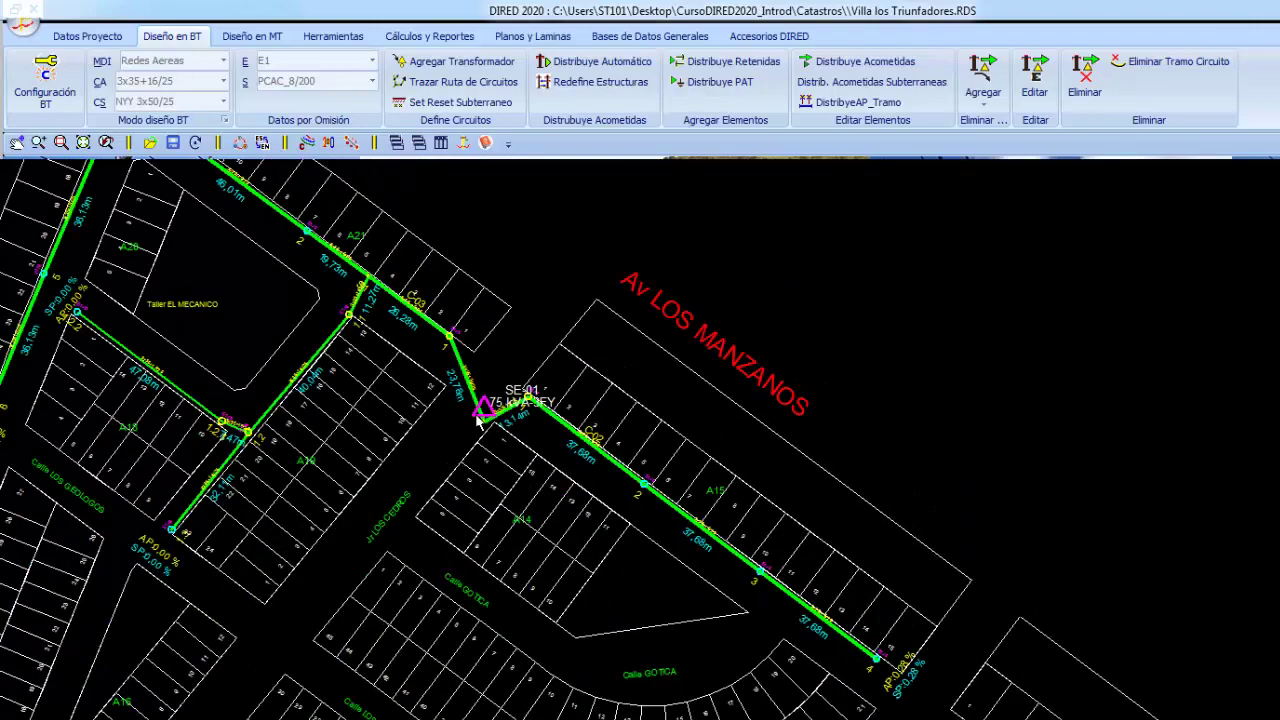
middle_drag(593, 512, 513, 462)
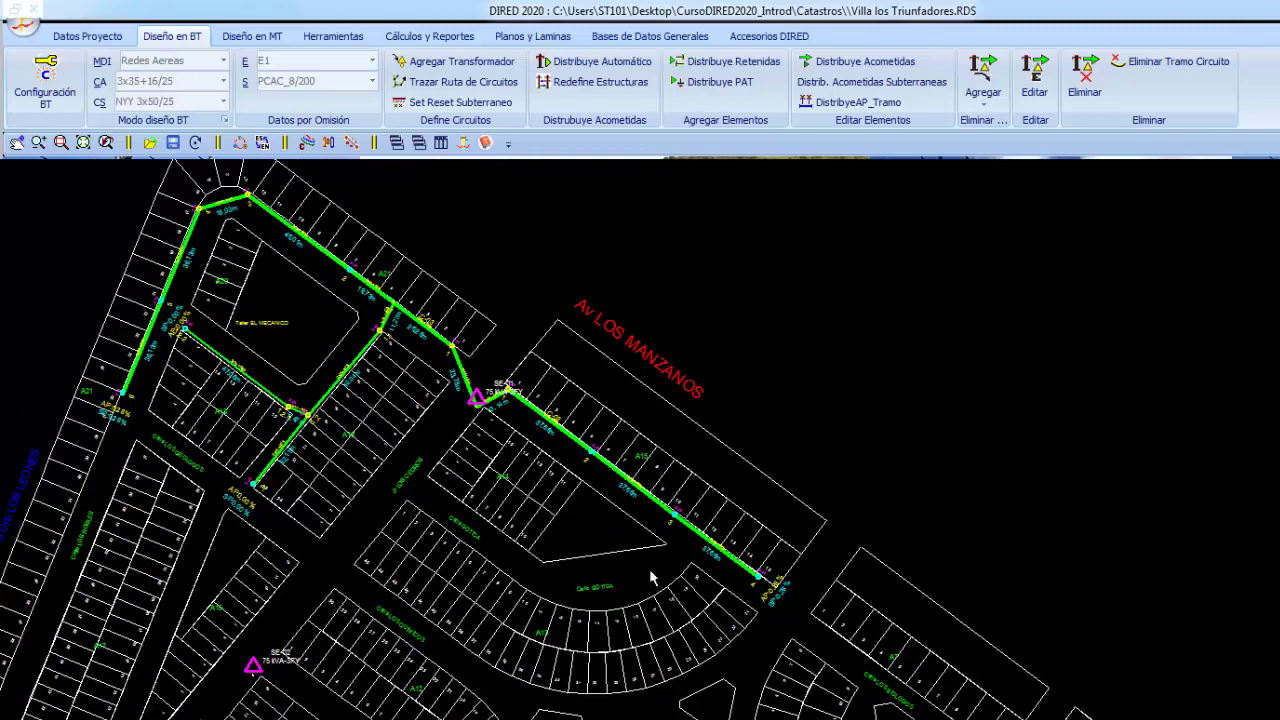
scroll(620, 565, down, 1)
scroll(609, 551, down, 1)
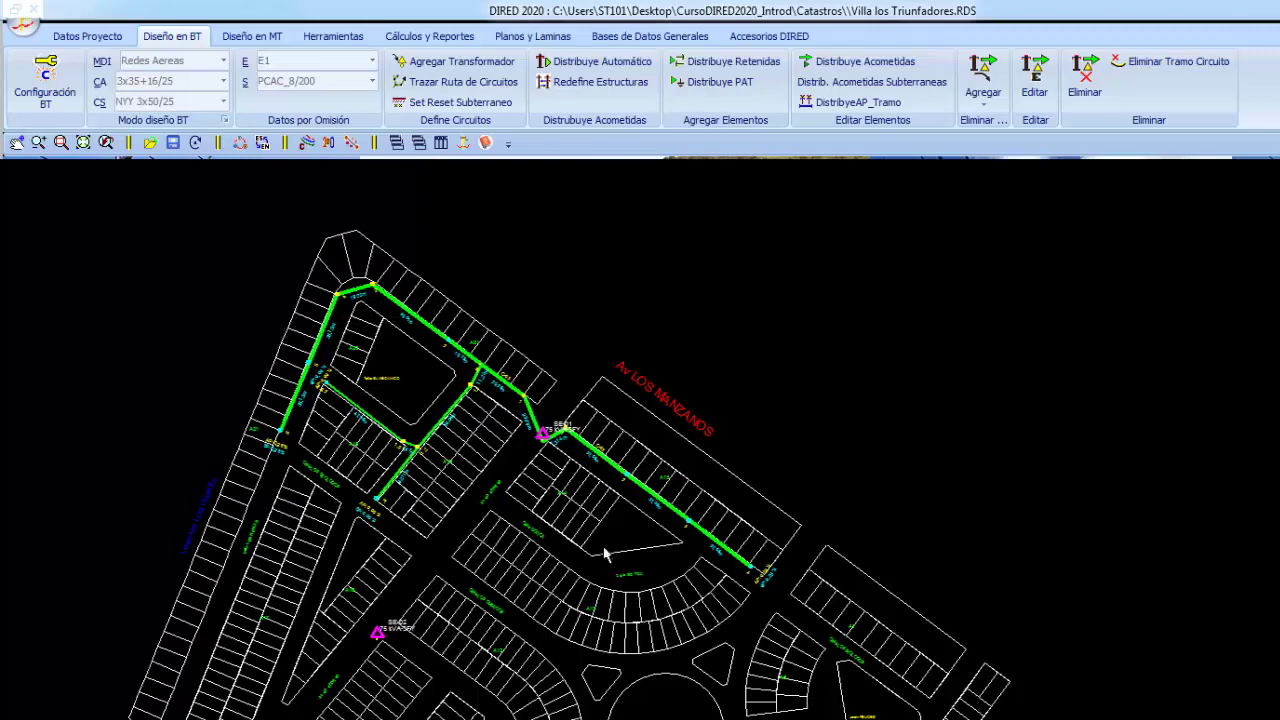
mouse_move(609, 551)
middle_down()
mouse_move(520, 507)
mouse_move(531, 444)
middle_up()
scroll(531, 444, up, 1)
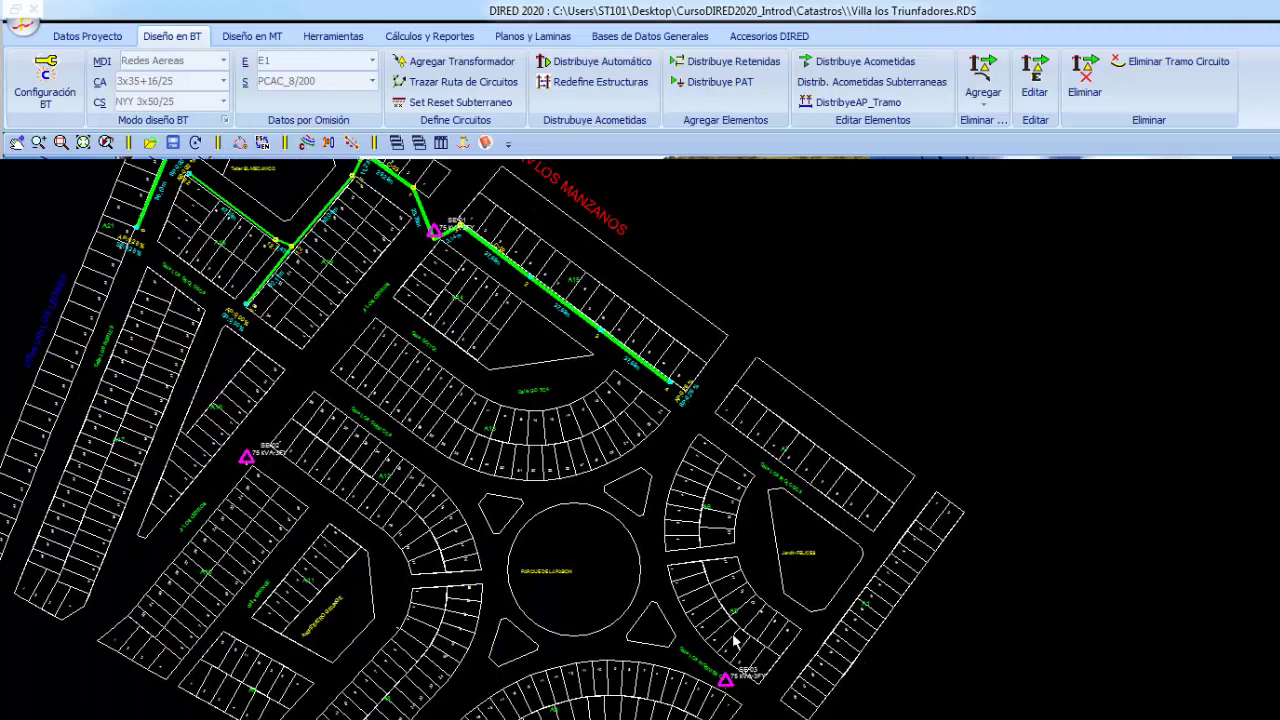
scroll(480, 434, up, 1)
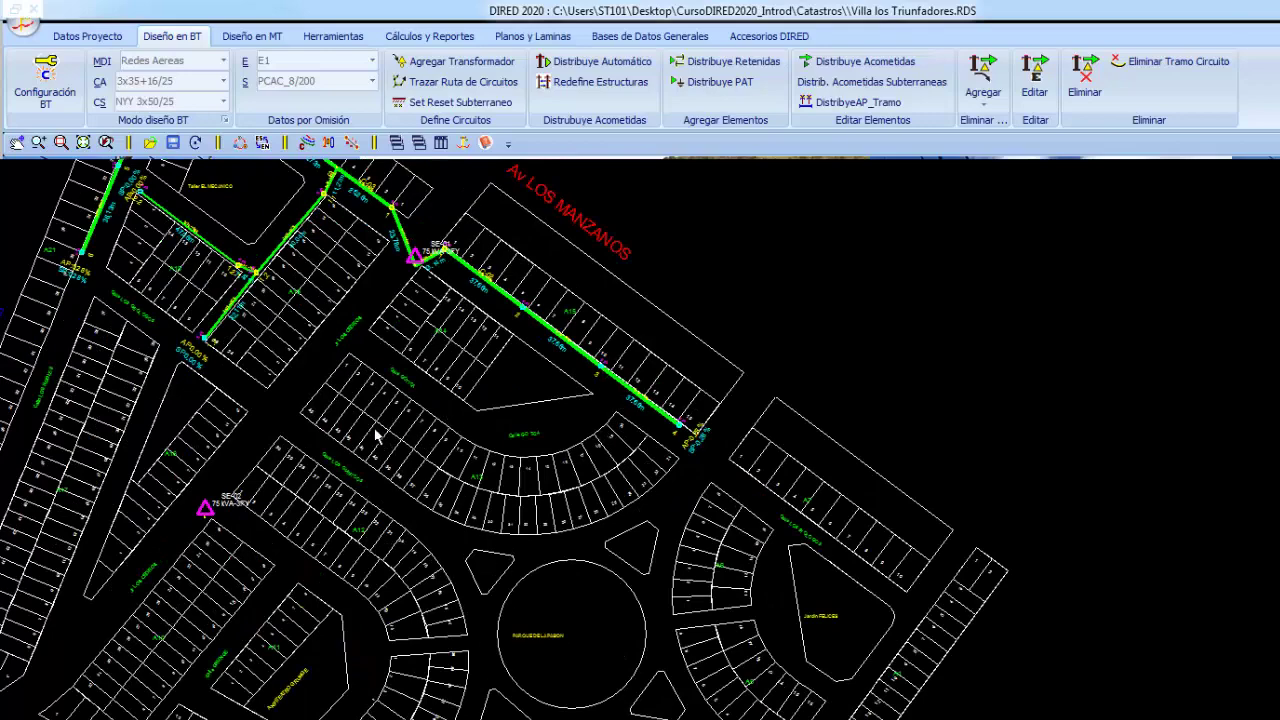
middle_drag(376, 436, 466, 484)
scroll(419, 489, up, 1)
middle_drag(326, 455, 596, 473)
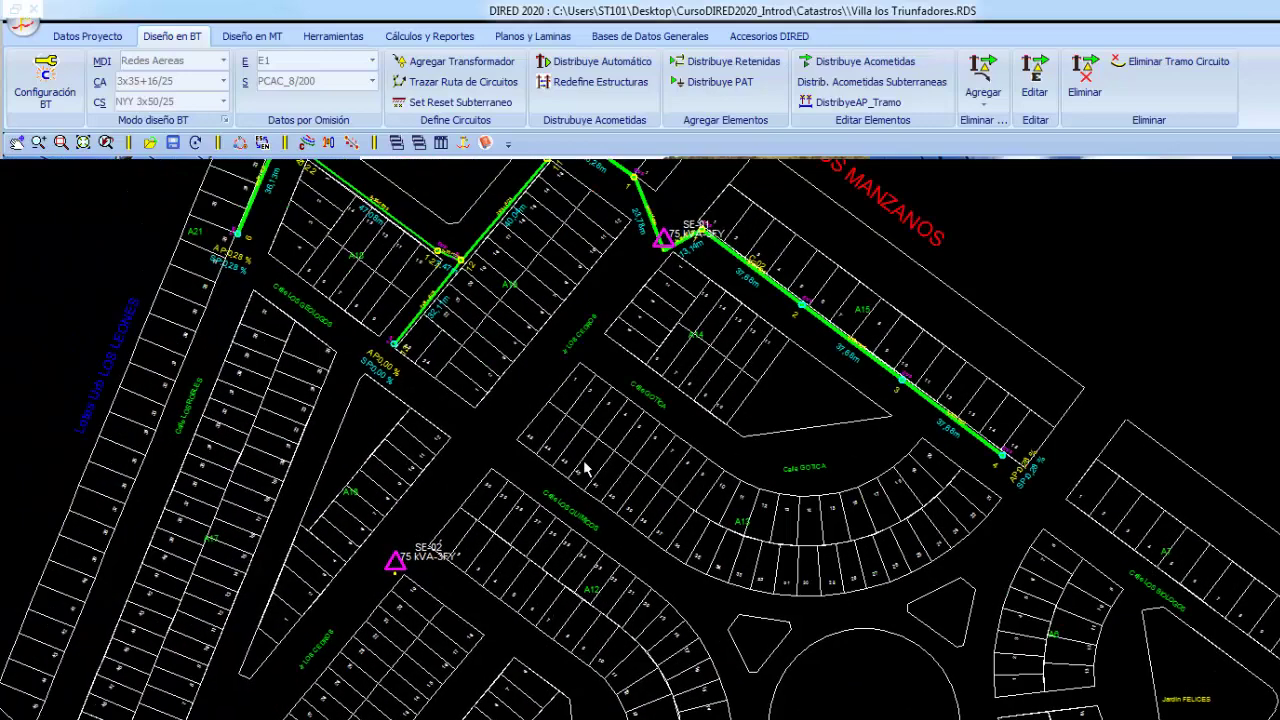
scroll(510, 622, up, 1)
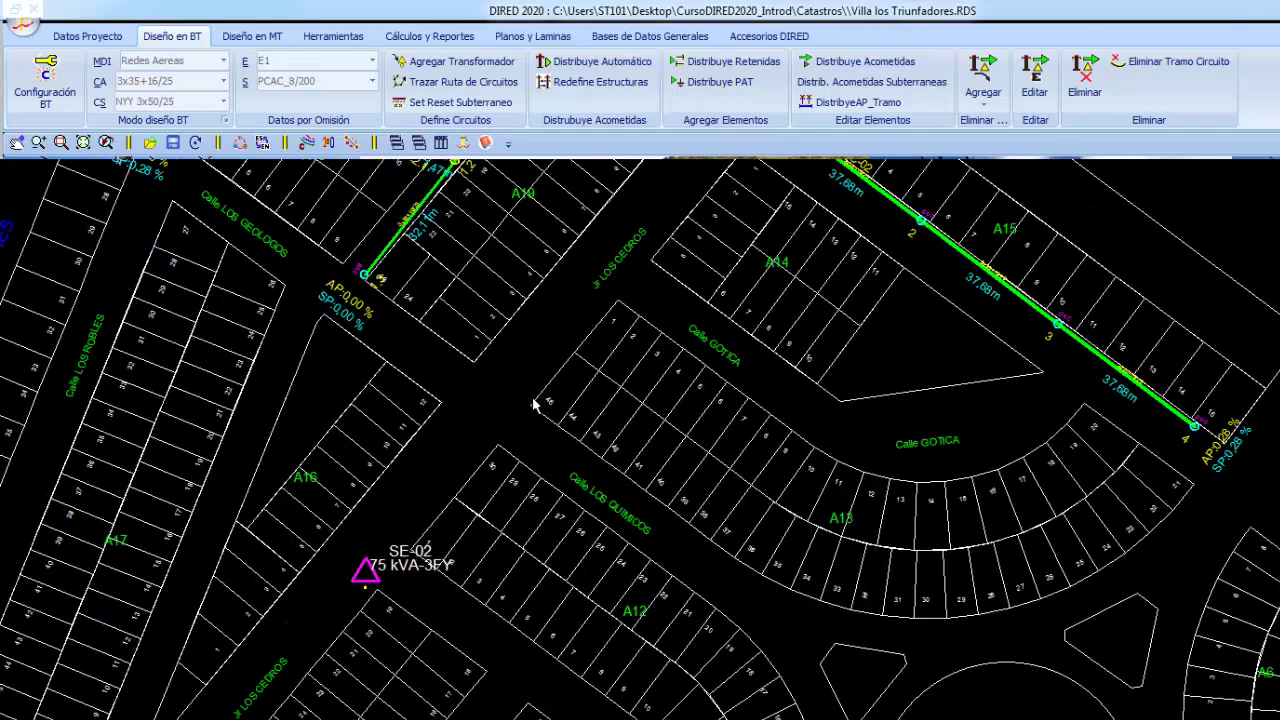
Trace a route from SE-01 bending on Jr LOS CEDROS to the Calle GOTICA corner
scroll(508, 513, down, 1)
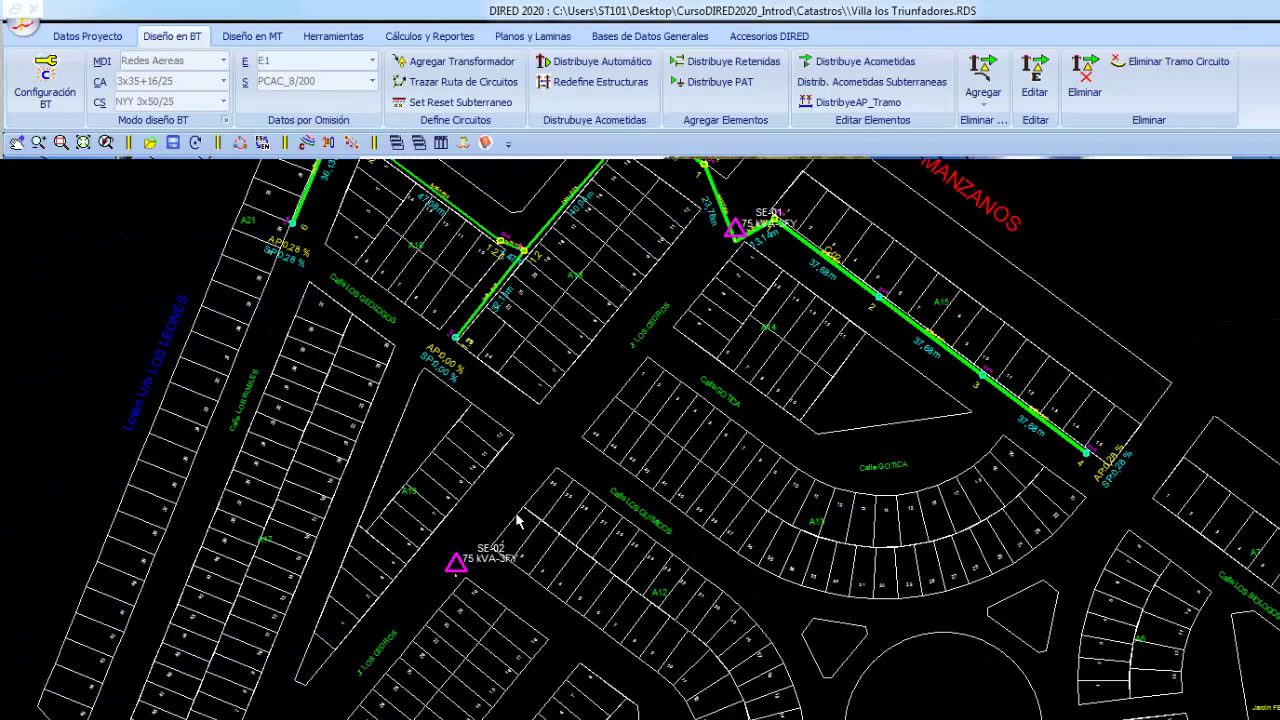
middle_drag(518, 525, 373, 635)
scroll(563, 434, up, 1)
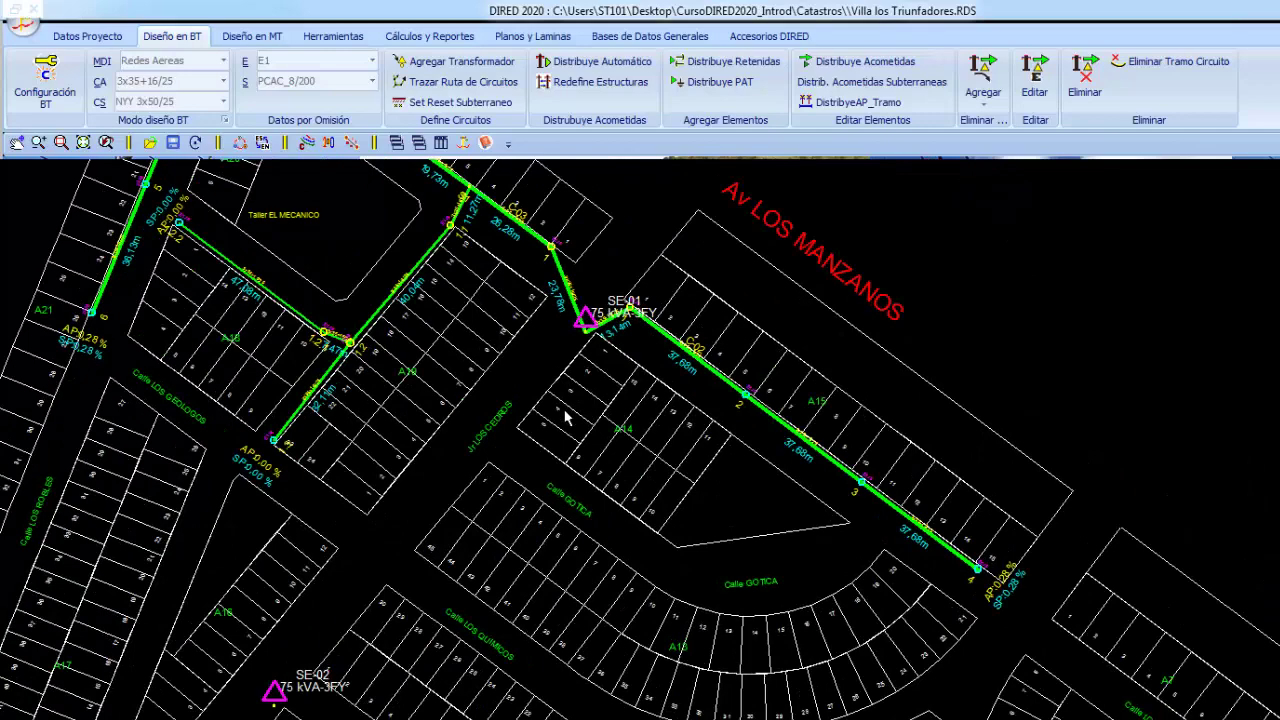
click(487, 87)
click(586, 348)
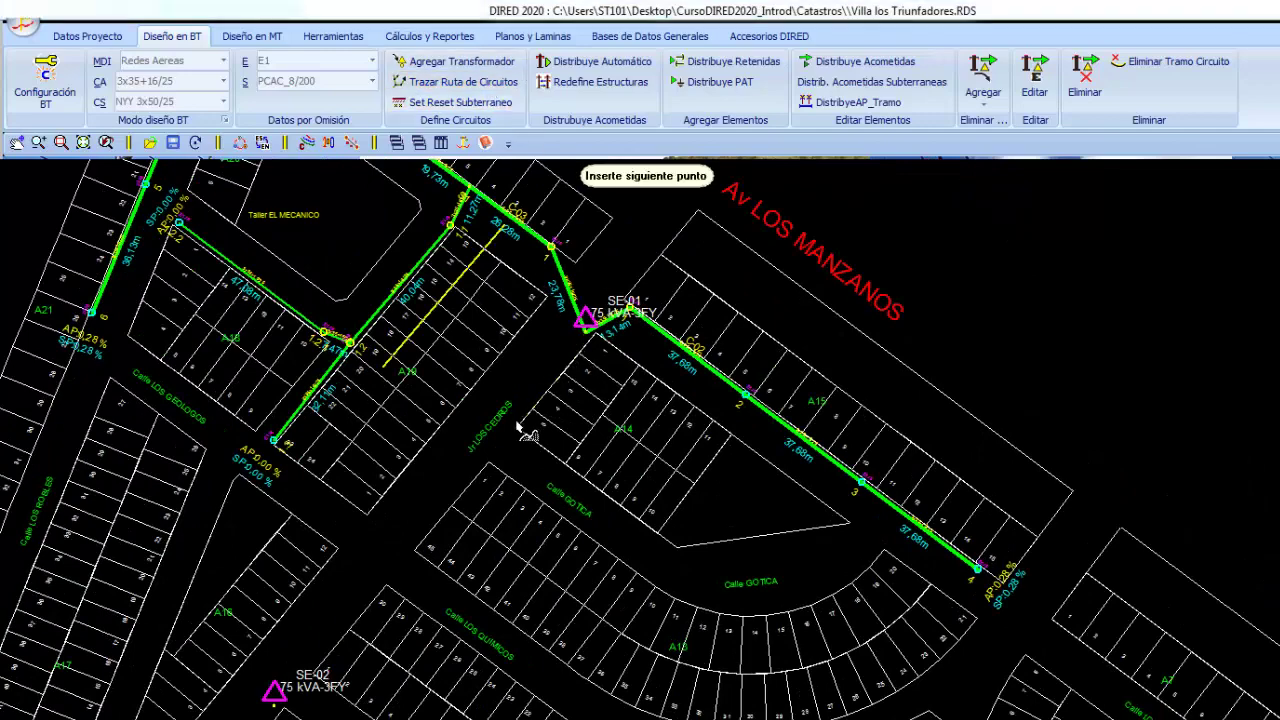
click(516, 426)
click(415, 540)
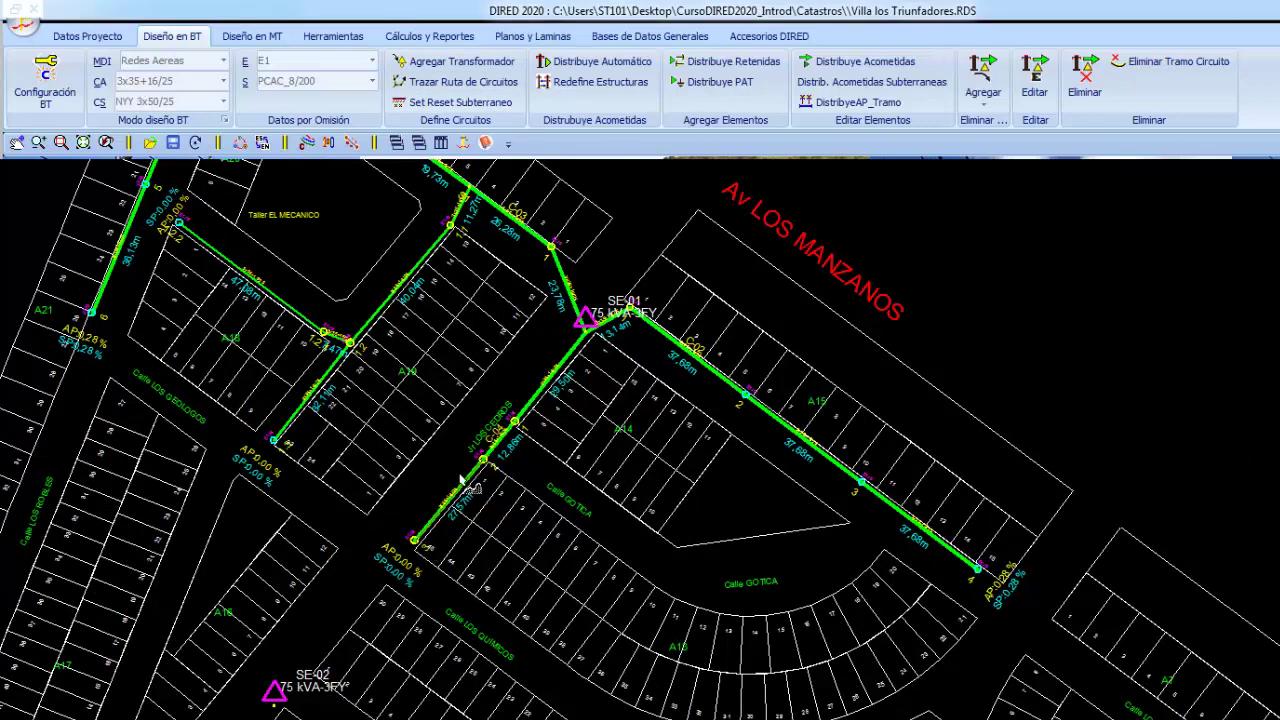
right_click(396, 285)
Trace the green LV circuit from SE-02 northeast, then along Calle Los Quimicos toward the park
middle_drag(295, 413, 460, 220)
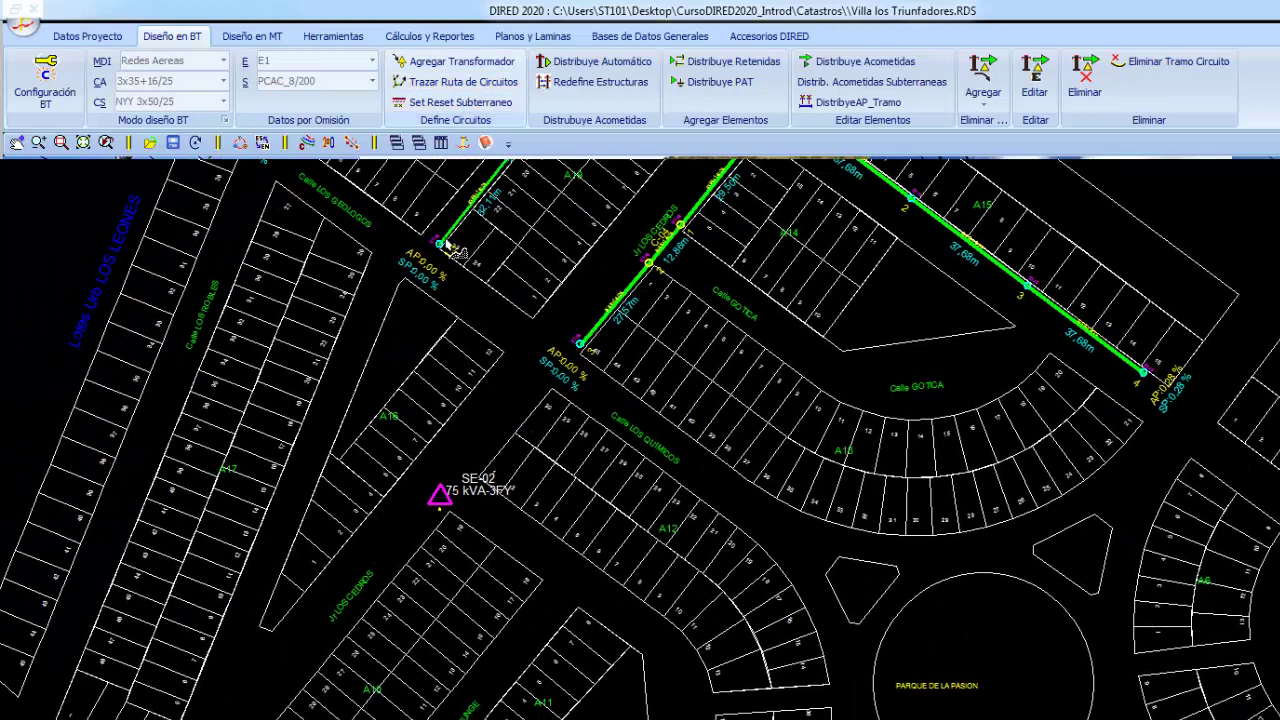
click(466, 525)
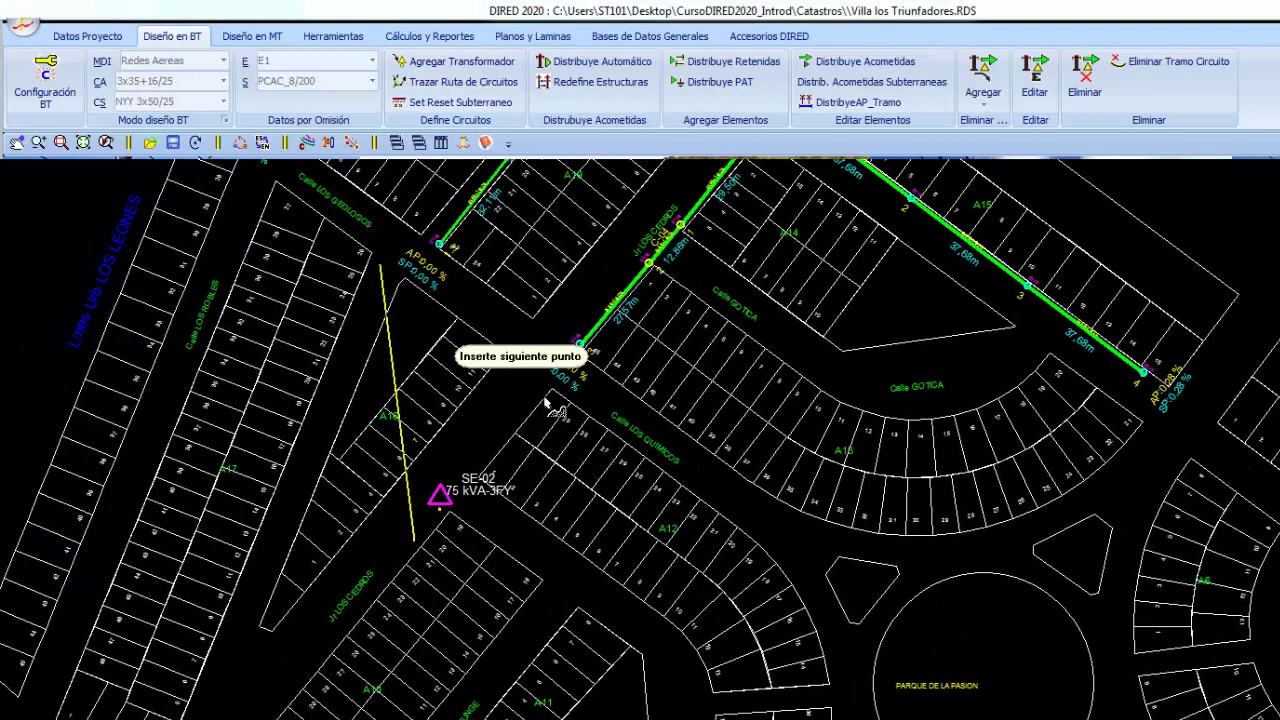
click(548, 396)
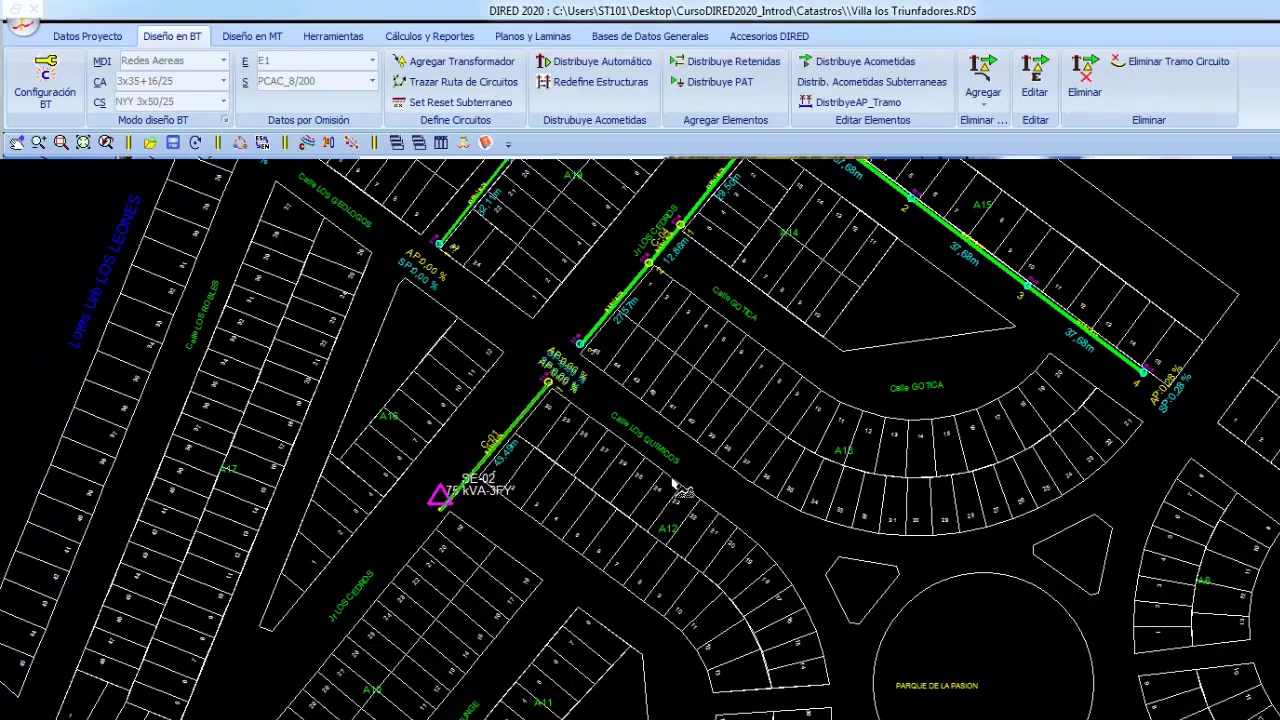
click(755, 530)
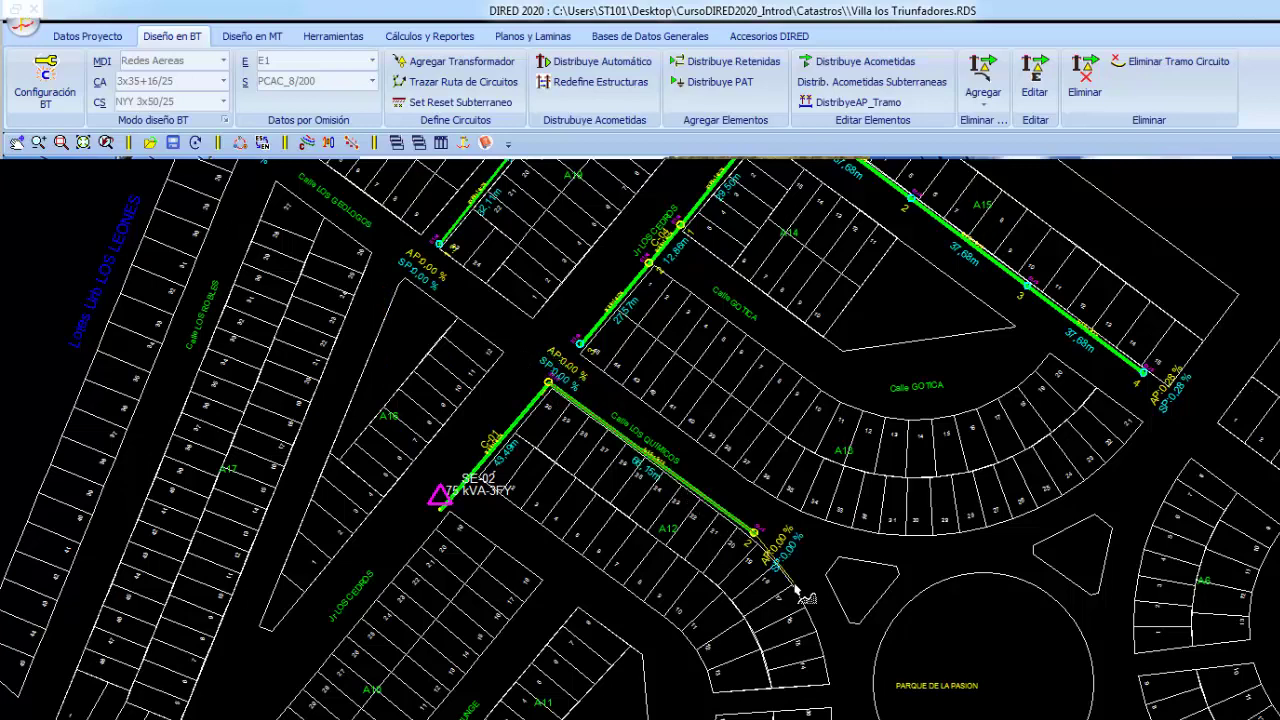
click(793, 582)
right_click(898, 358)
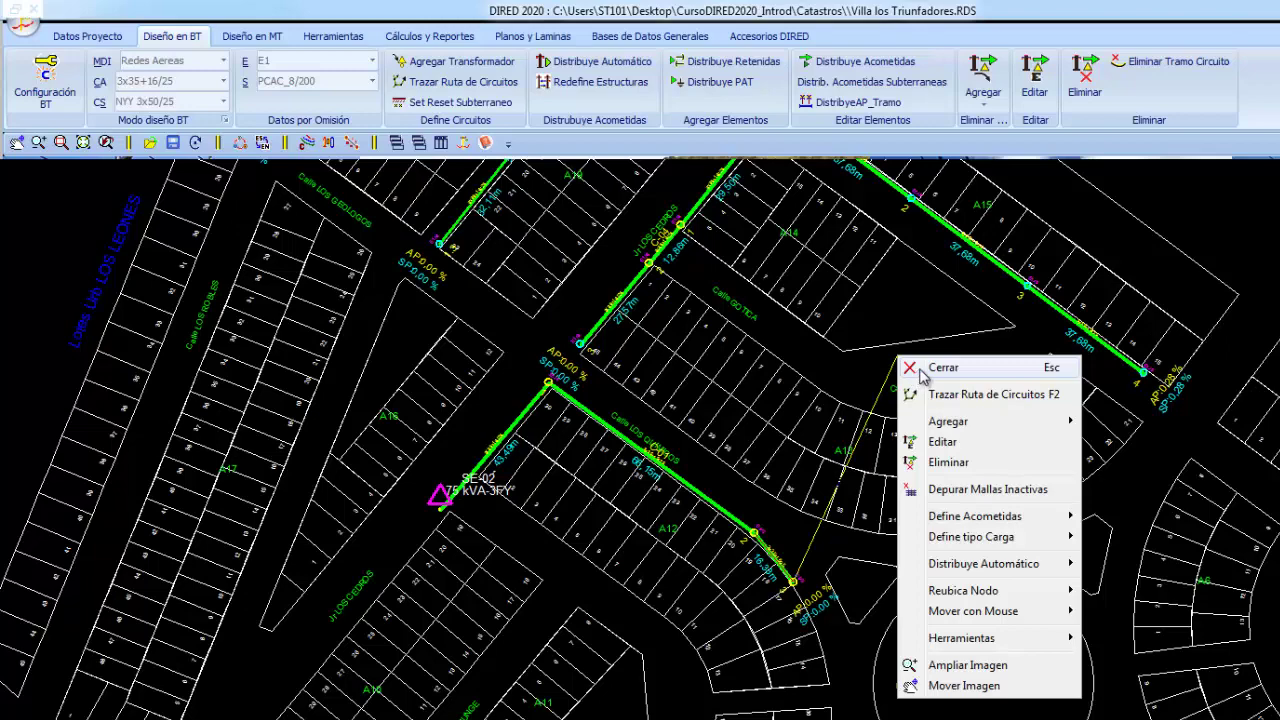
click(922, 375)
scroll(515, 435, down, 2)
Switch the active layer to MEDIA TENSION and centre the view on SE-01
scroll(515, 435, down, 1)
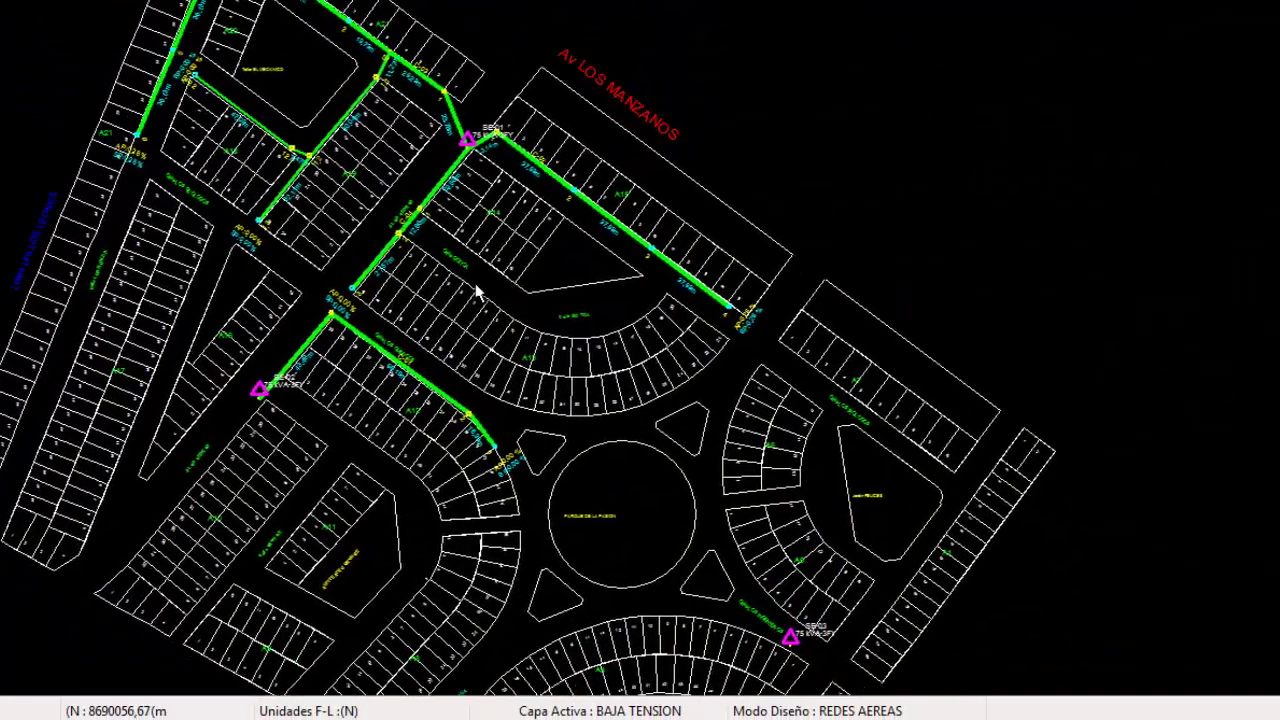
click(623, 712)
scroll(465, 291, up, 2)
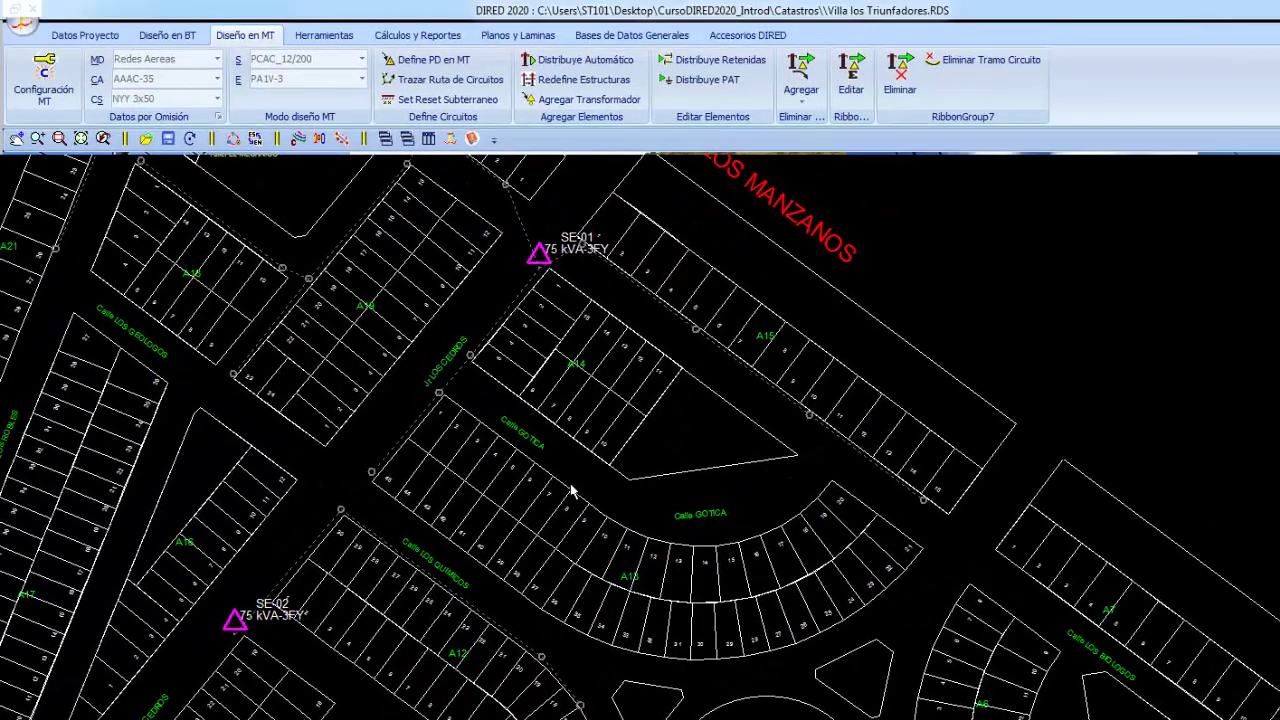
scroll(598, 475, down, 1)
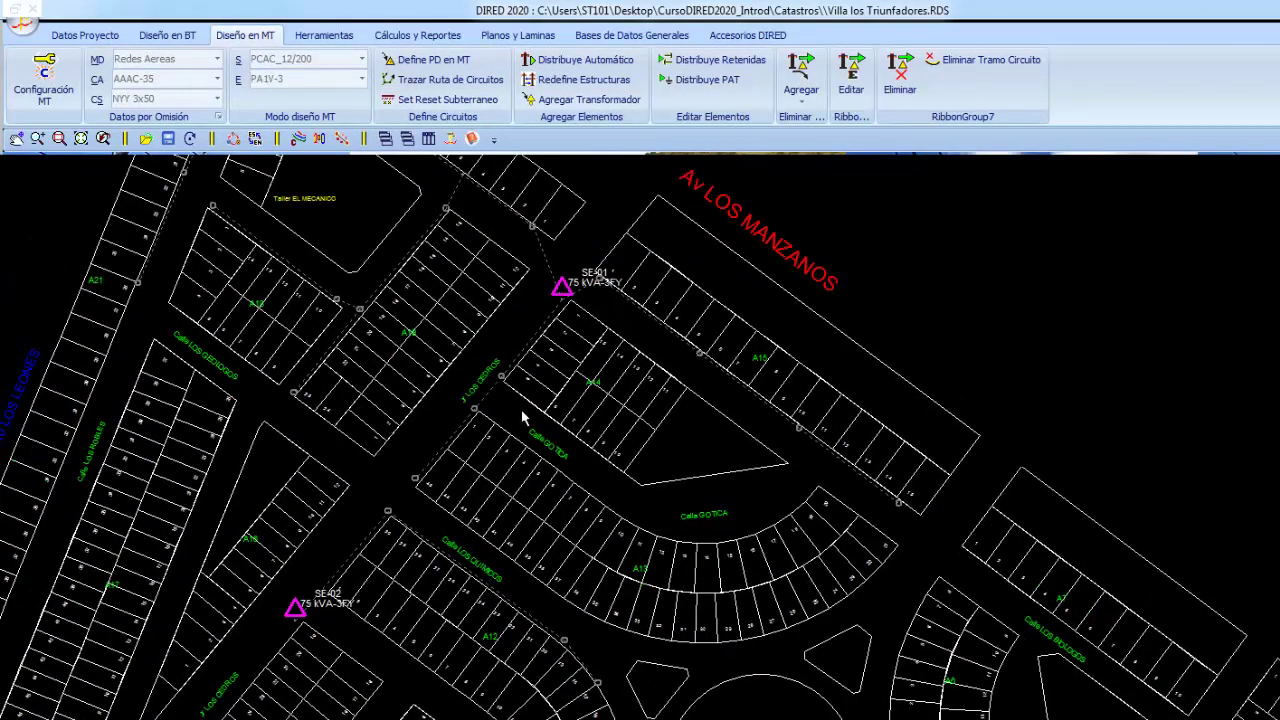
scroll(522, 418, up, 2)
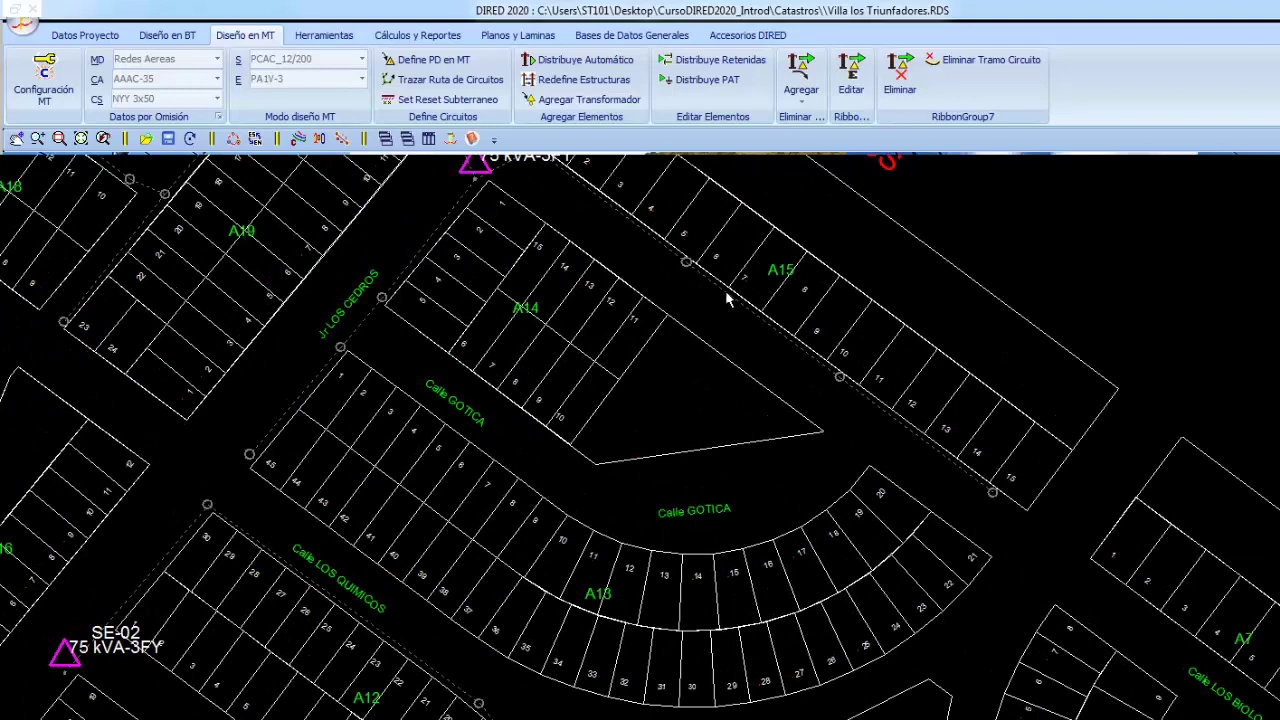
middle_drag(321, 401, 347, 505)
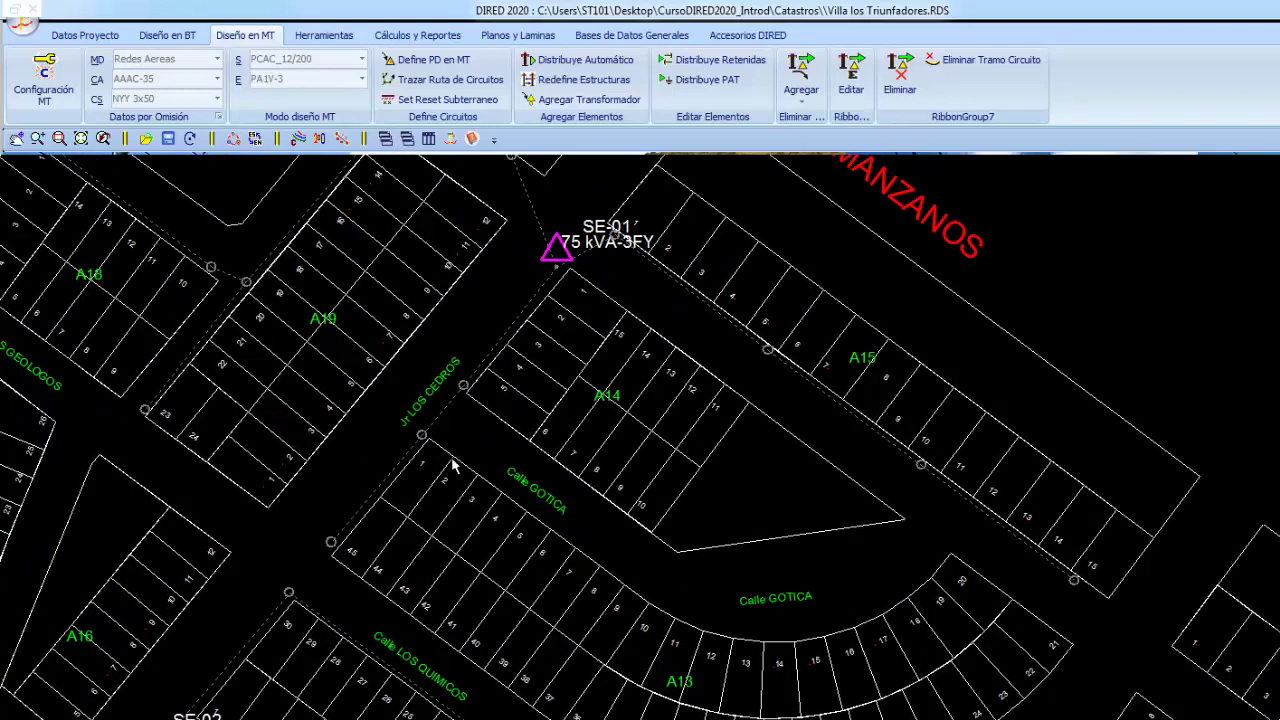
middle_drag(452, 465, 340, 584)
scroll(557, 407, up, 1)
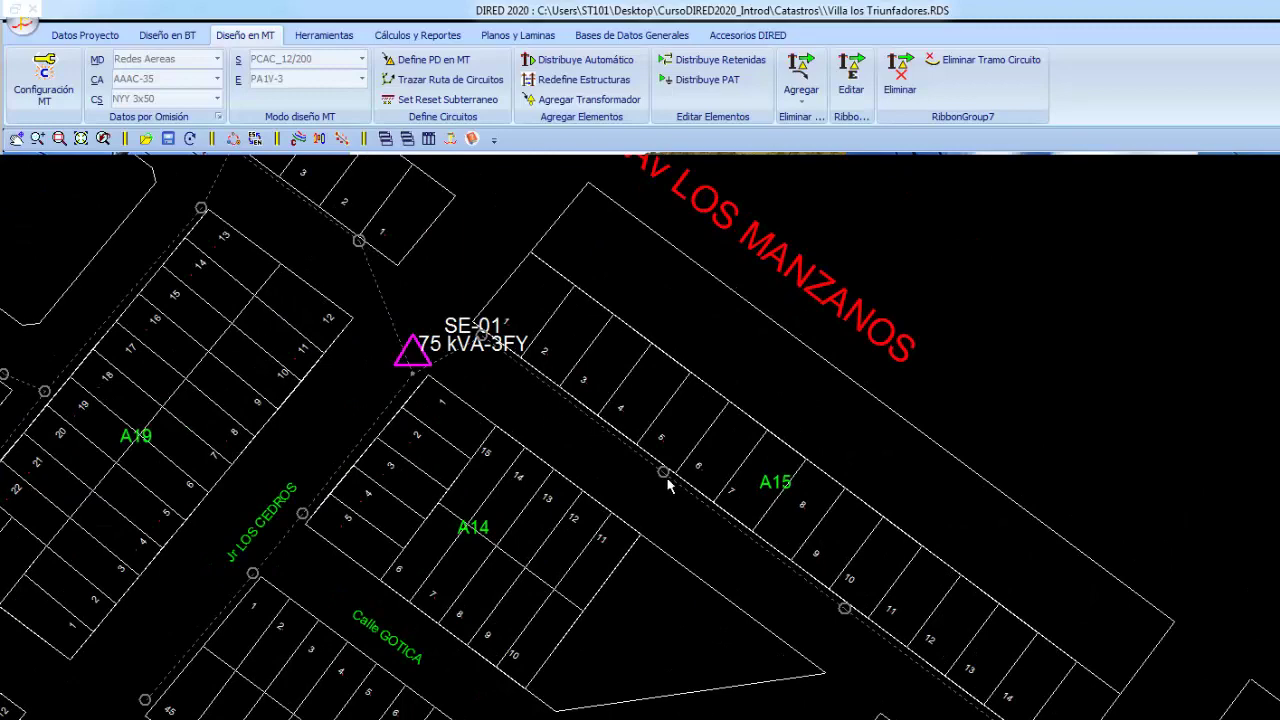
middle_drag(420, 546, 537, 483)
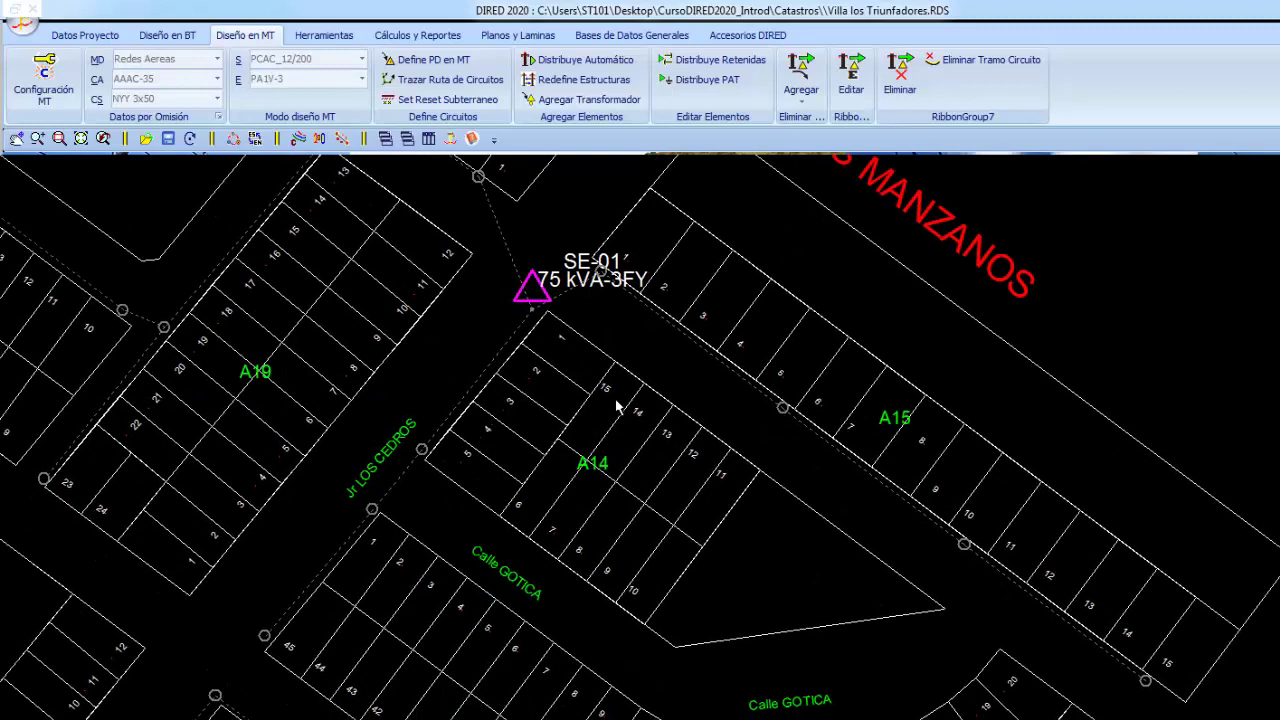
middle_drag(601, 410, 587, 442)
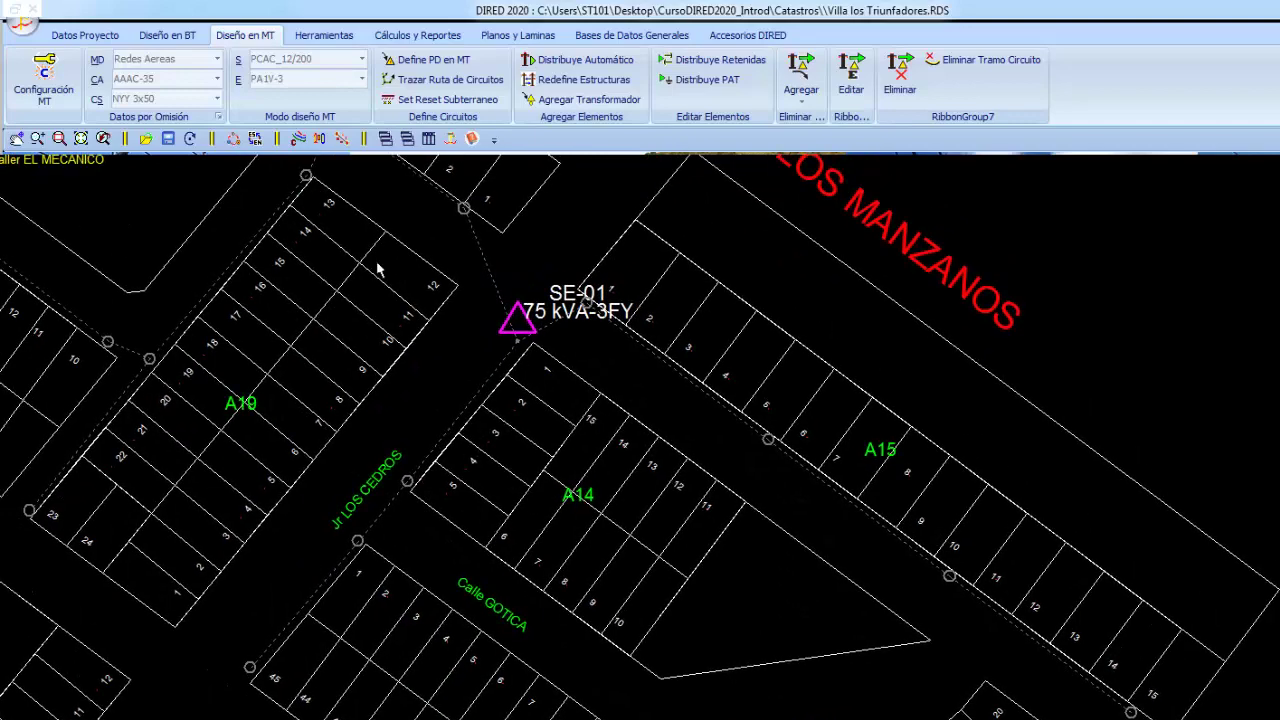
click(298, 139)
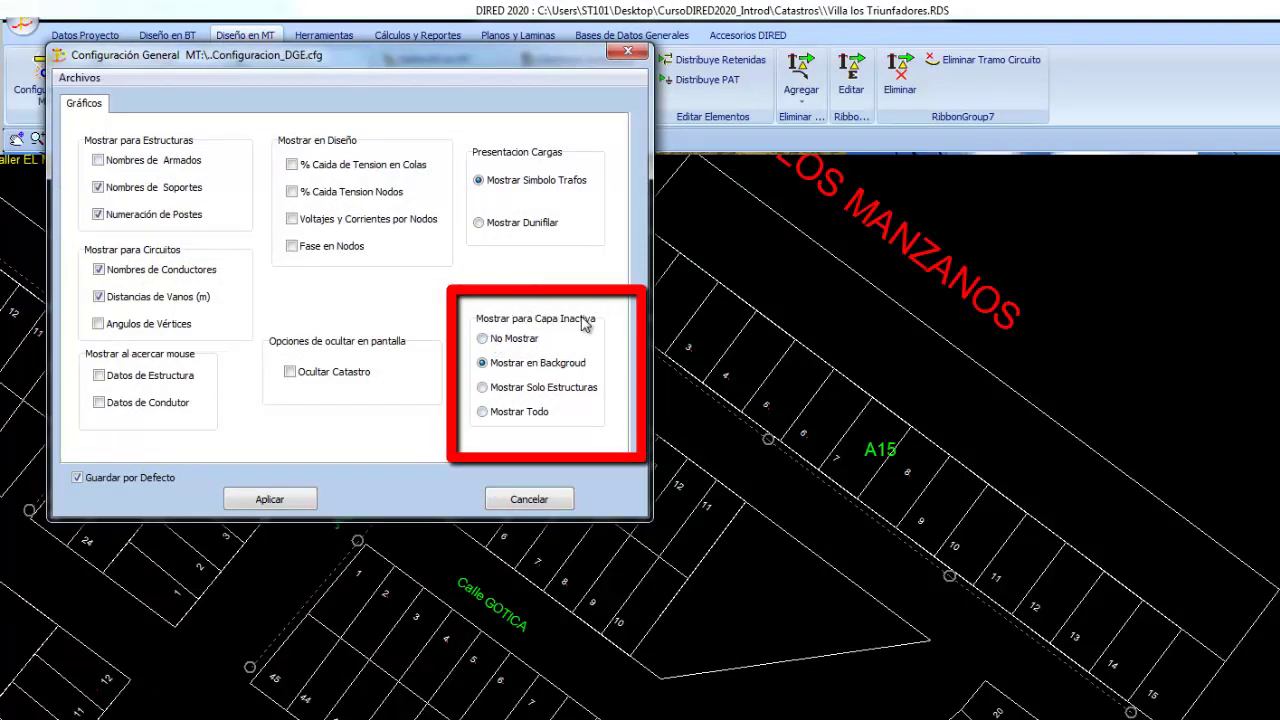
click(482, 338)
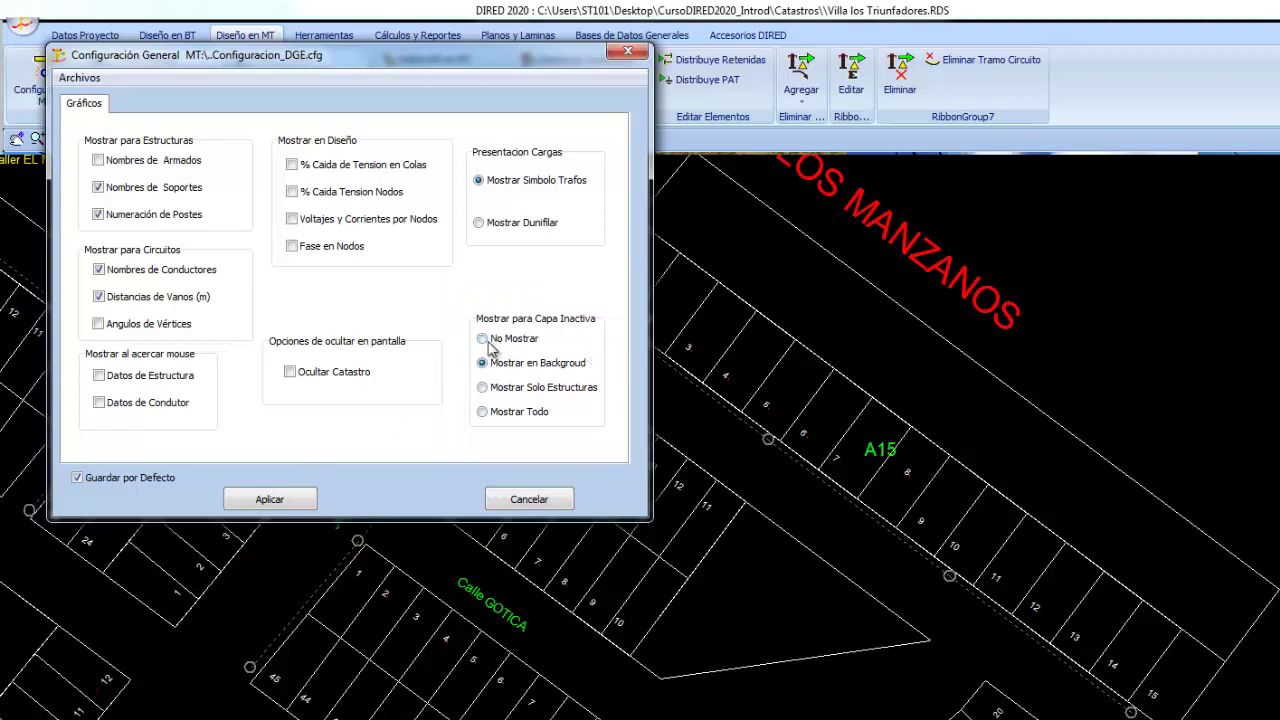
click(483, 339)
click(282, 499)
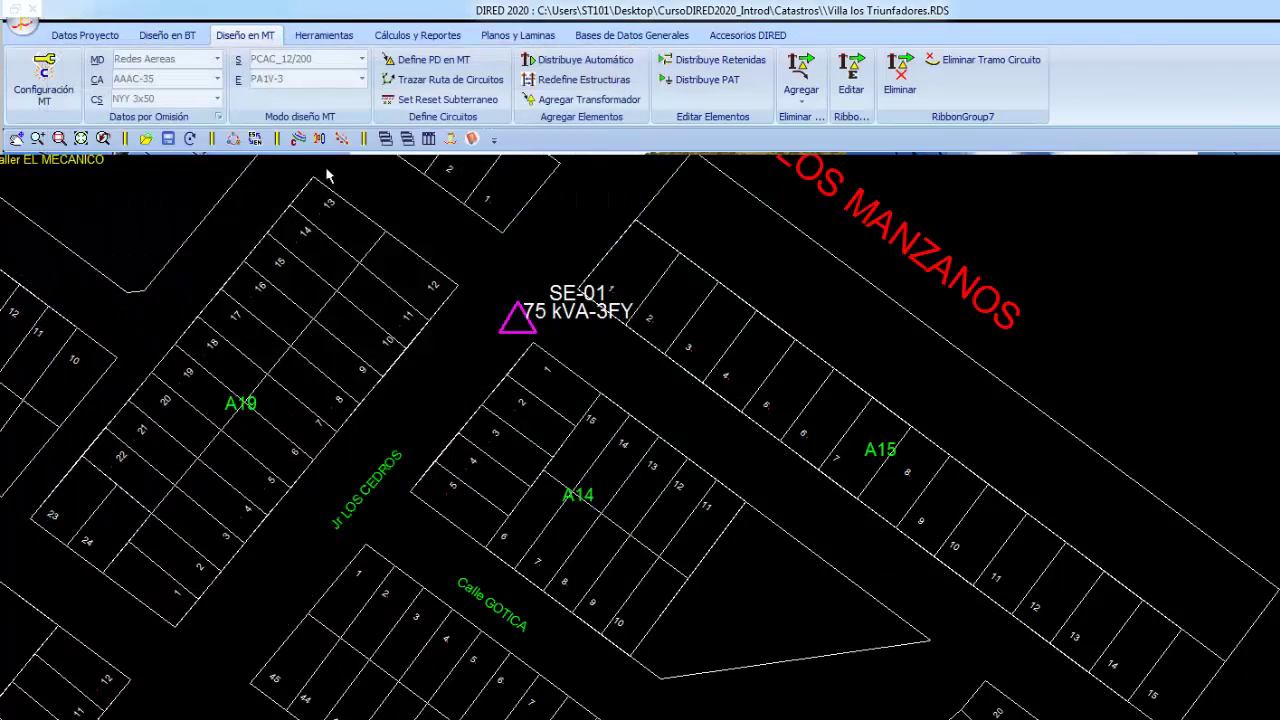
click(298, 138)
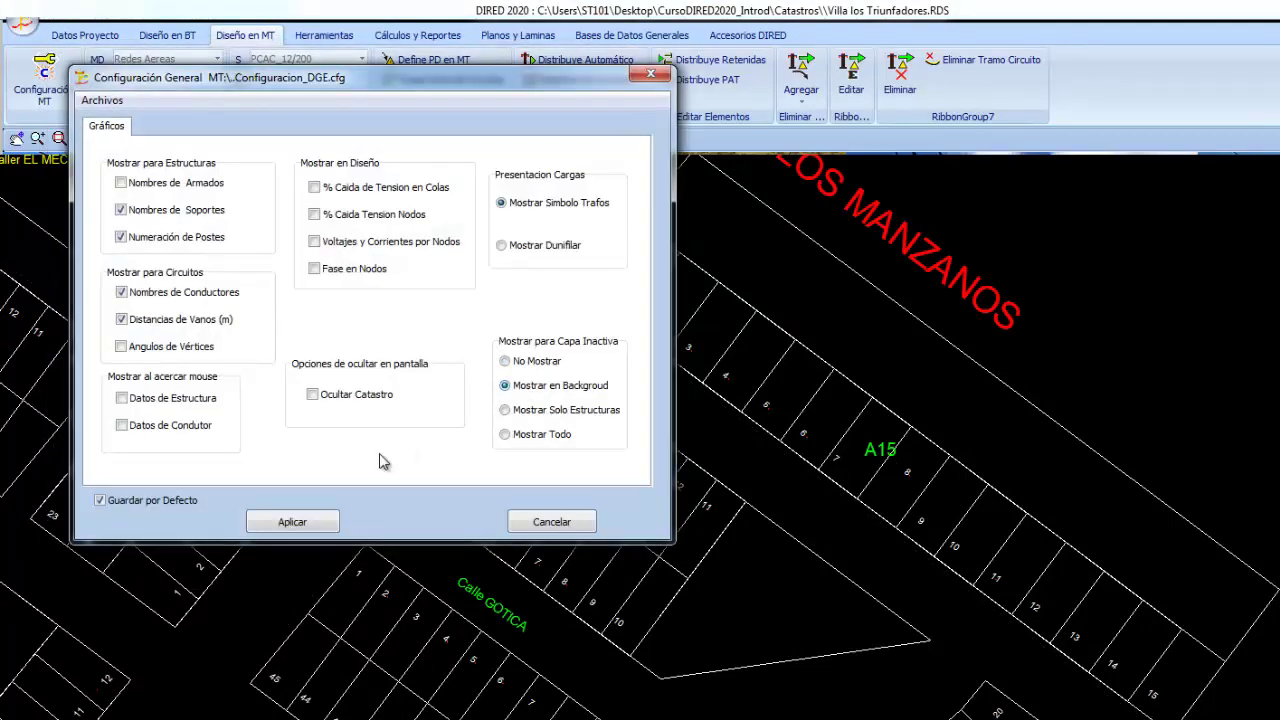
click(292, 522)
scroll(612, 440, up, 1)
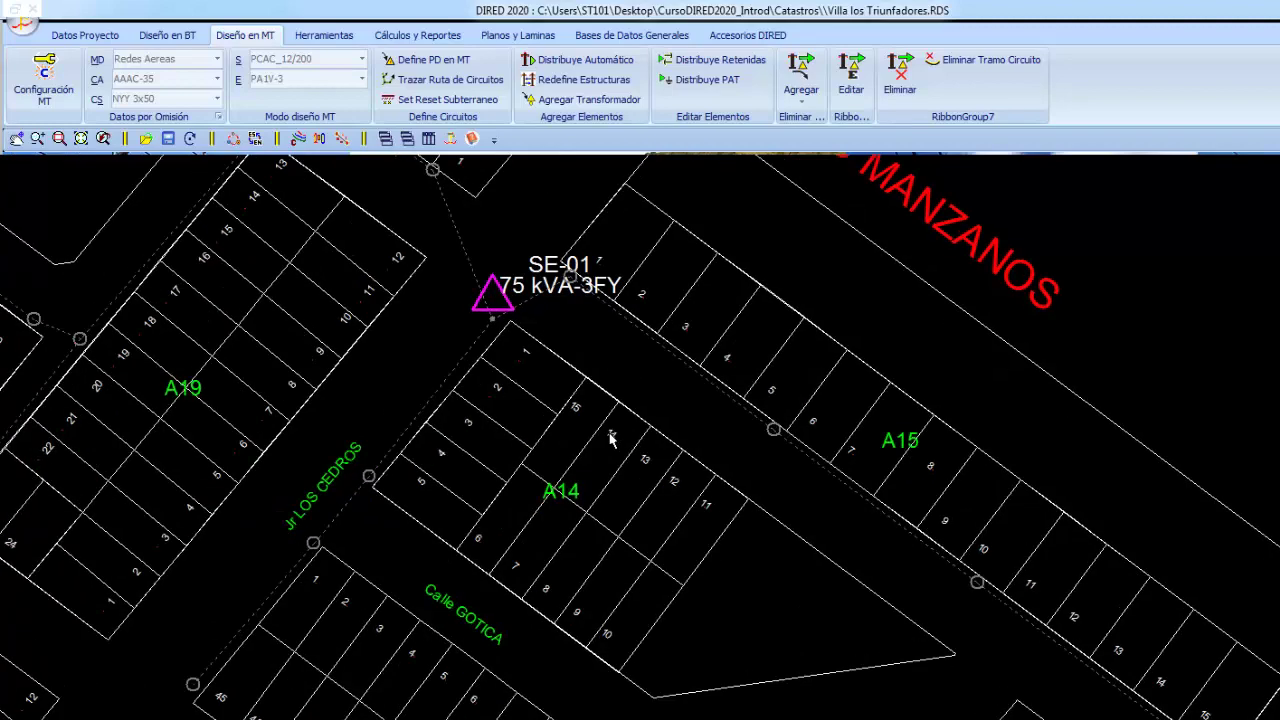
click(298, 140)
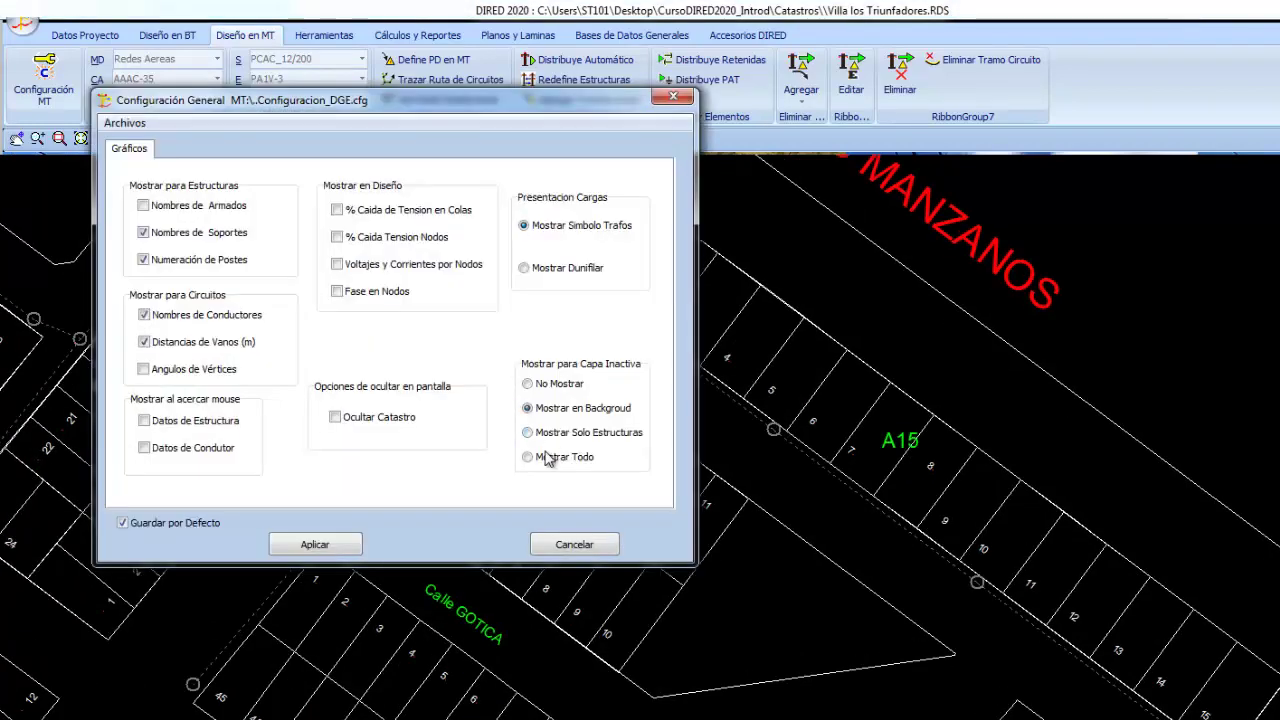
click(527, 457)
click(318, 544)
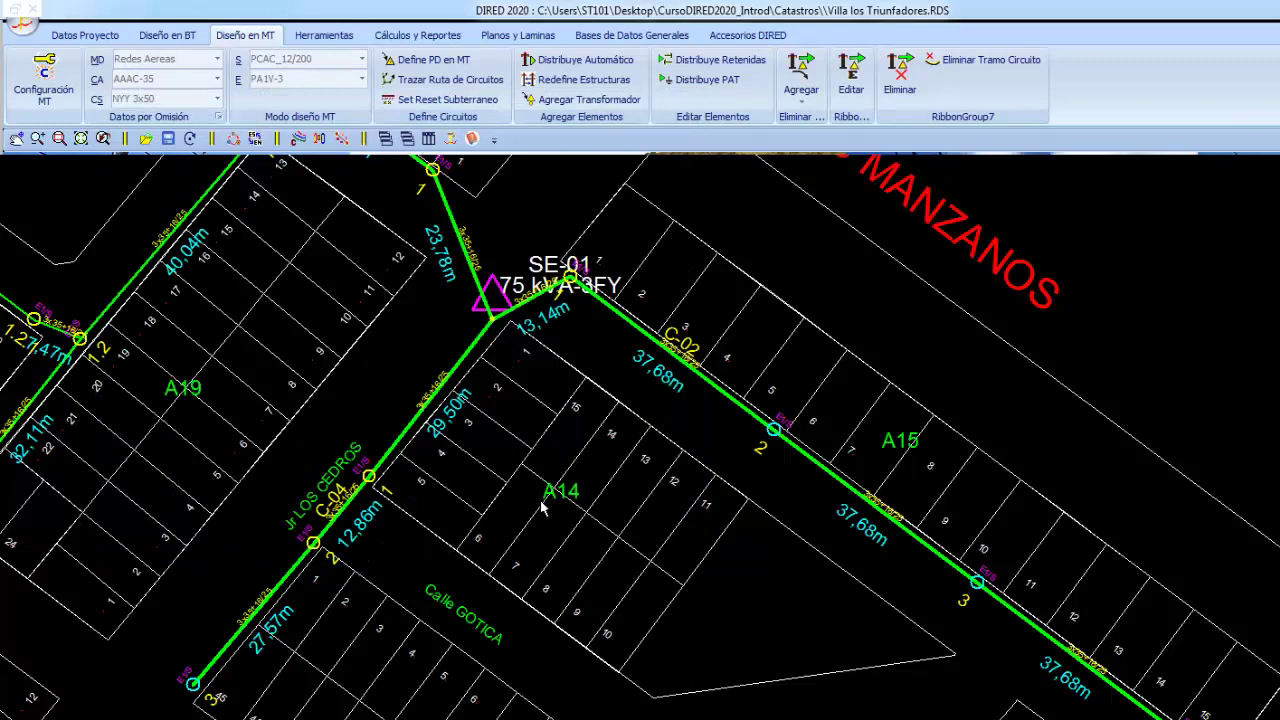
click(298, 139)
click(572, 432)
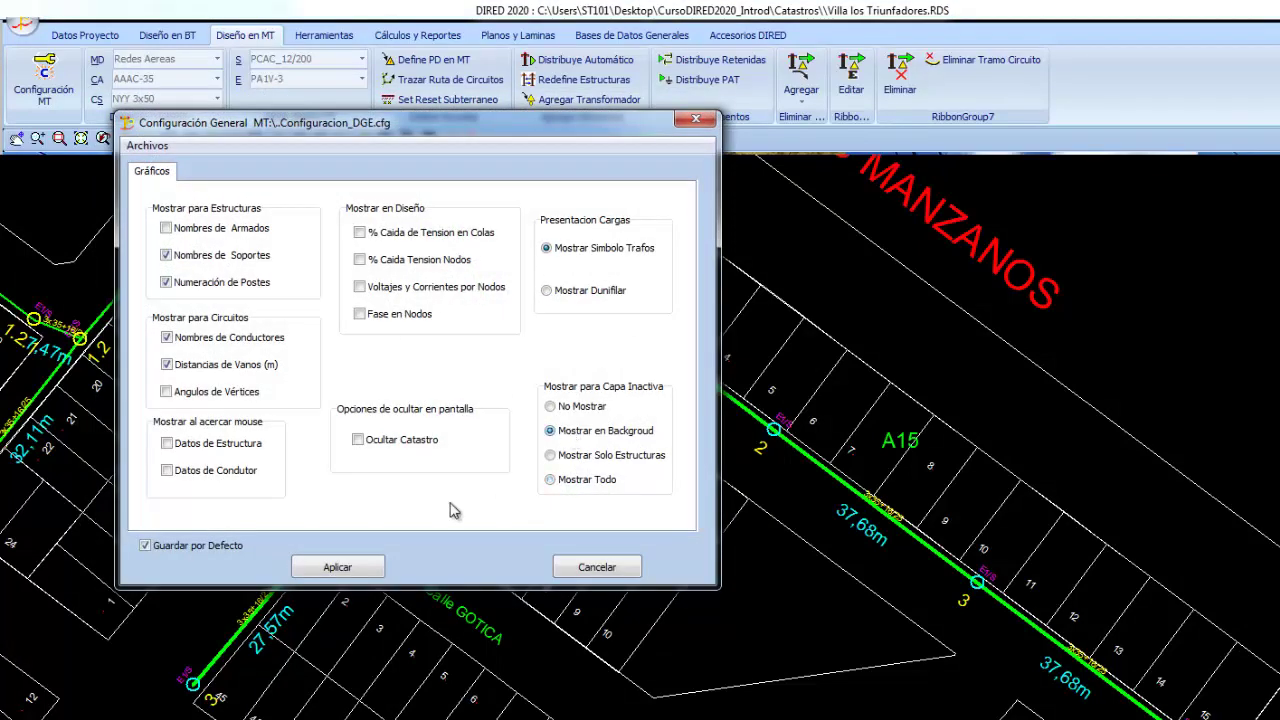
click(360, 568)
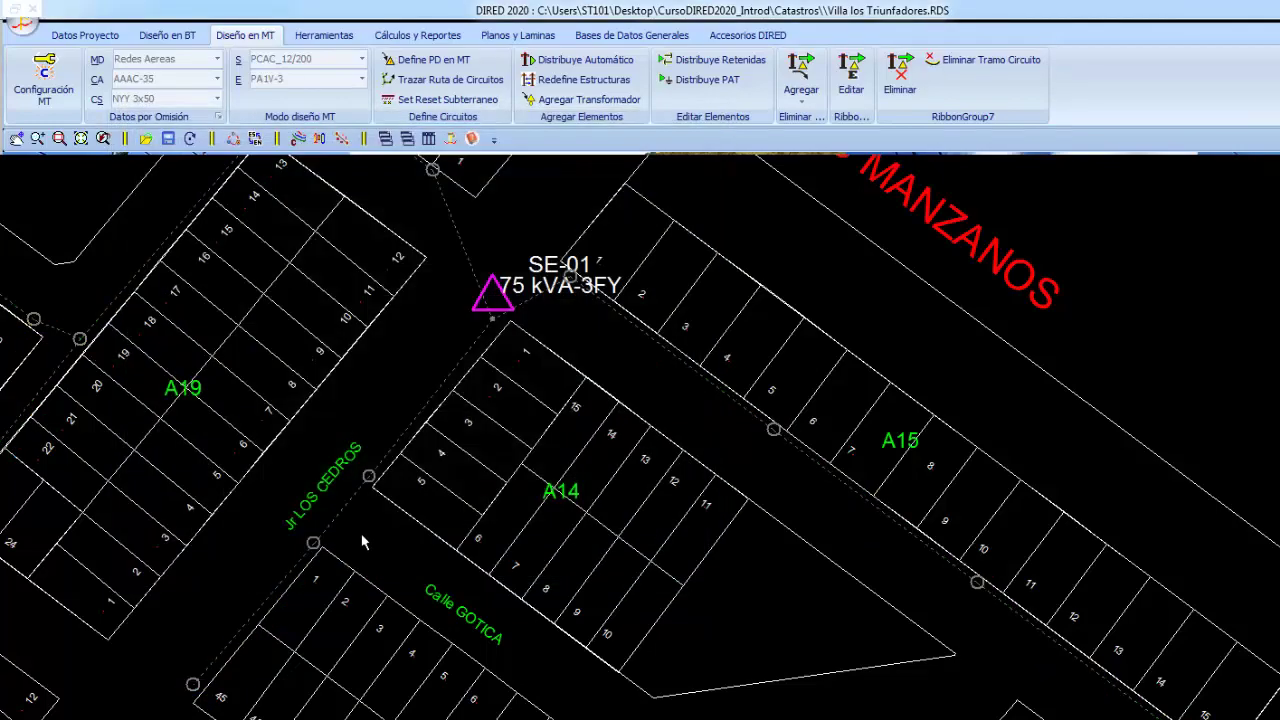
scroll(519, 471, down, 2)
mouse_move(547, 524)
middle_down()
mouse_move(515, 430)
mouse_move(529, 454)
middle_up()
scroll(515, 430, down, 1)
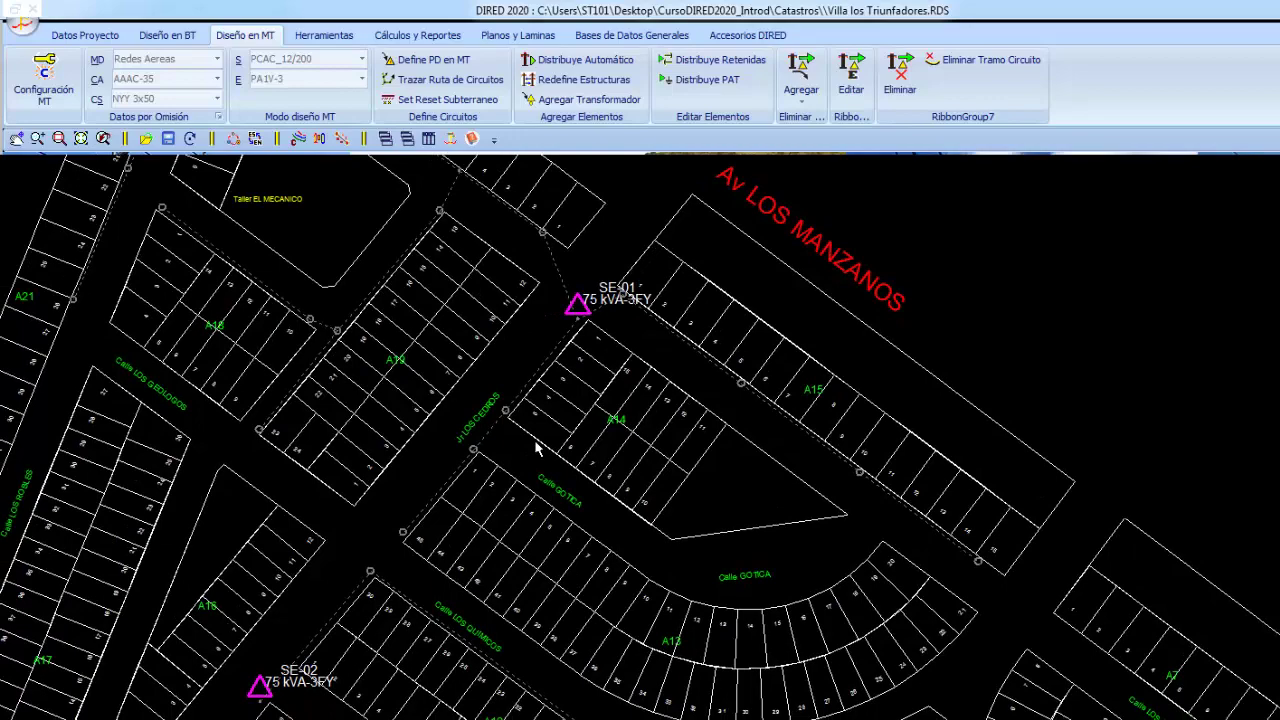
scroll(534, 440, down, 2)
middle_drag(540, 513, 515, 470)
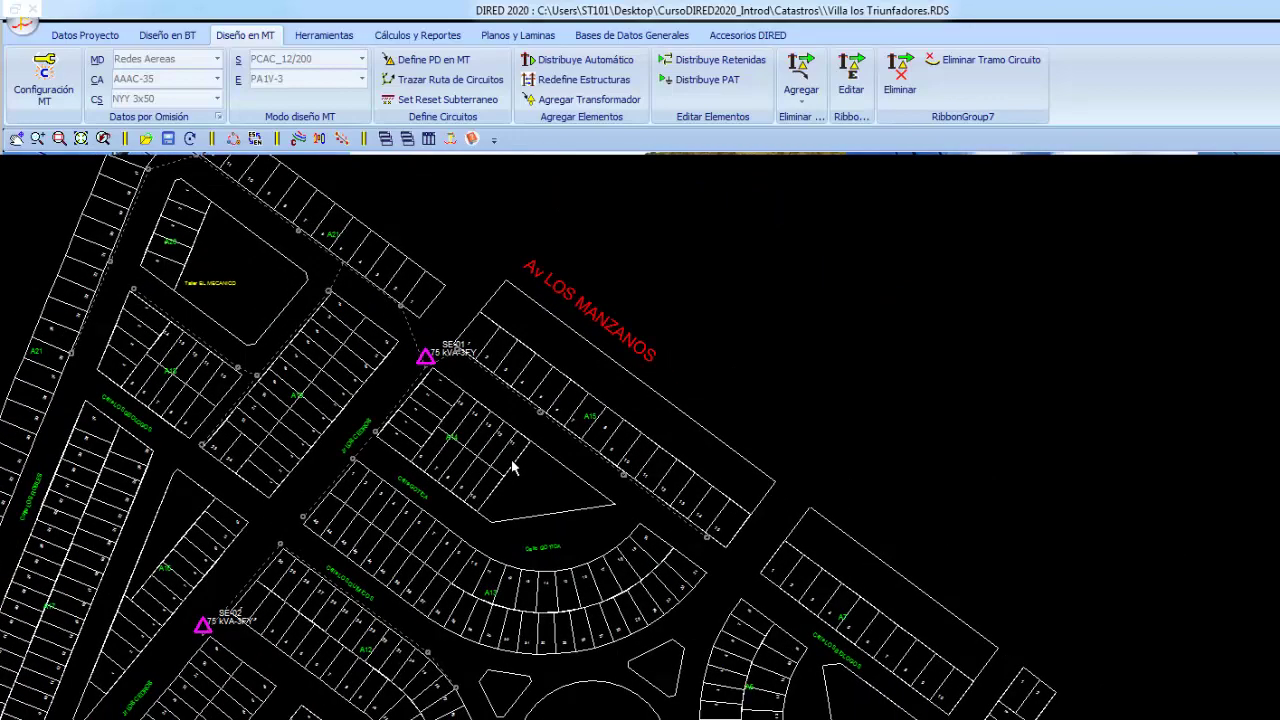
scroll(511, 465, up, 1)
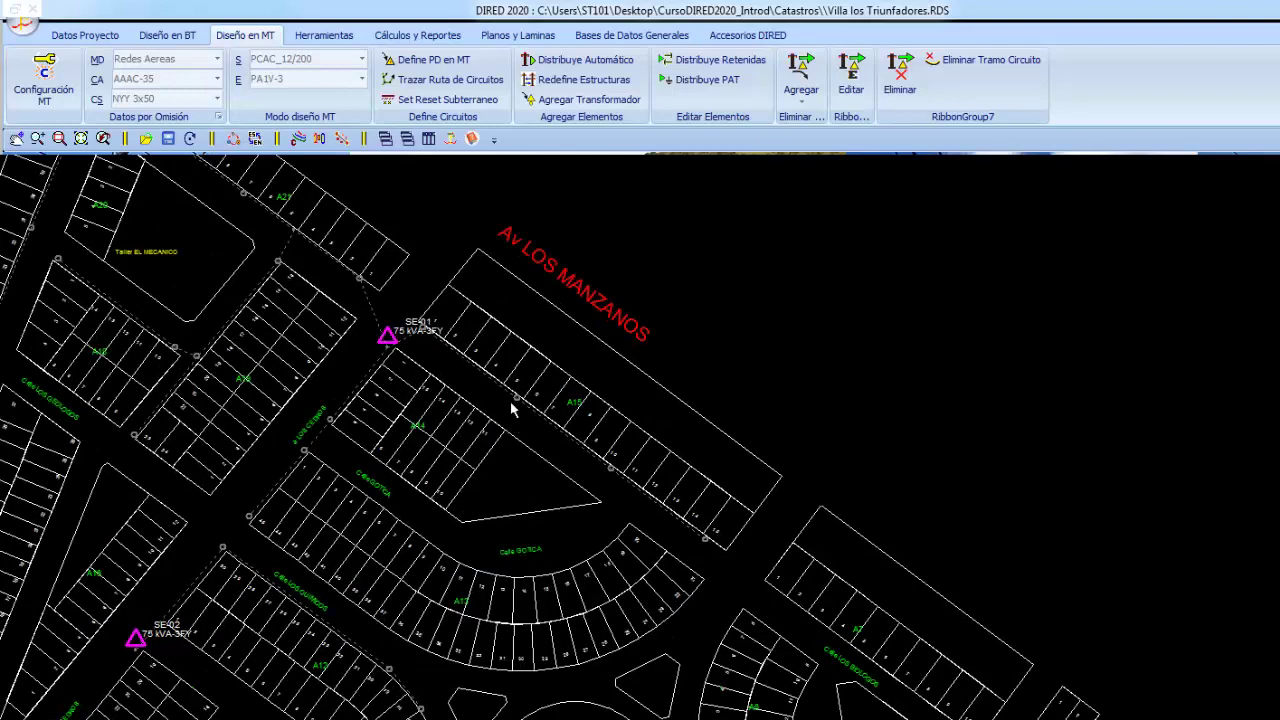
mouse_move(510, 408)
middle_down()
mouse_move(556, 452)
mouse_move(577, 518)
middle_up()
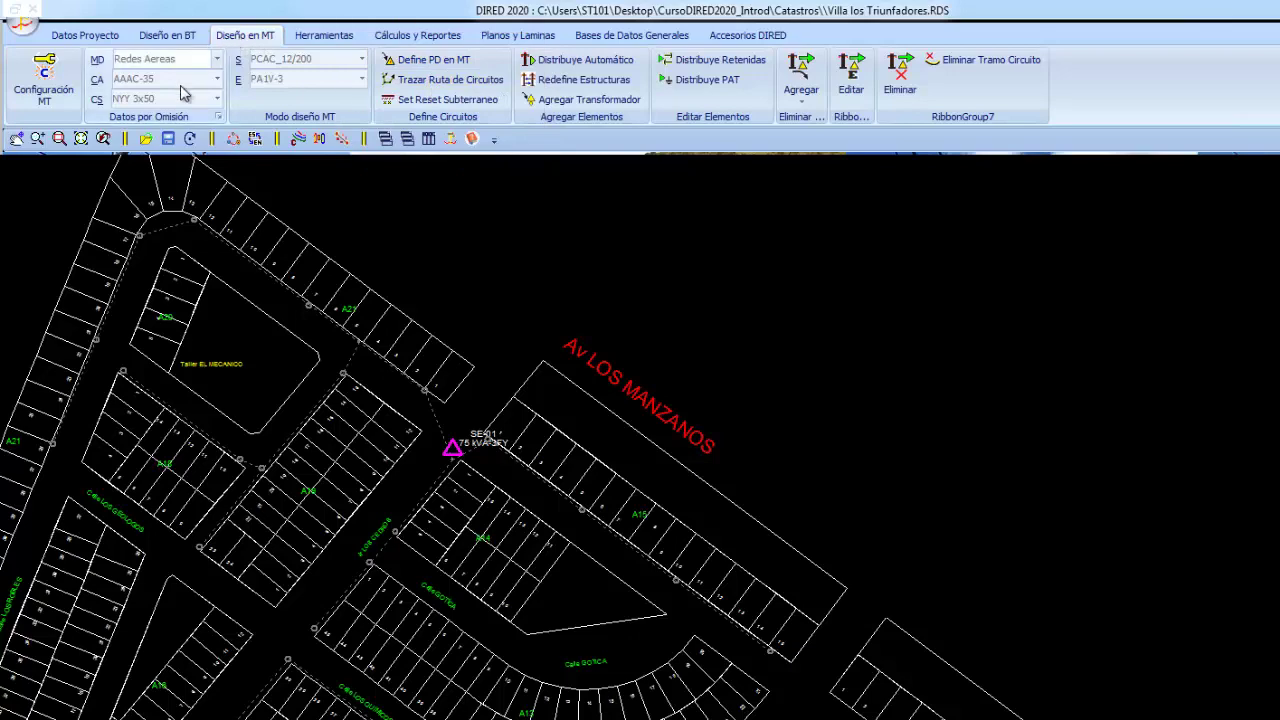
click(217, 116)
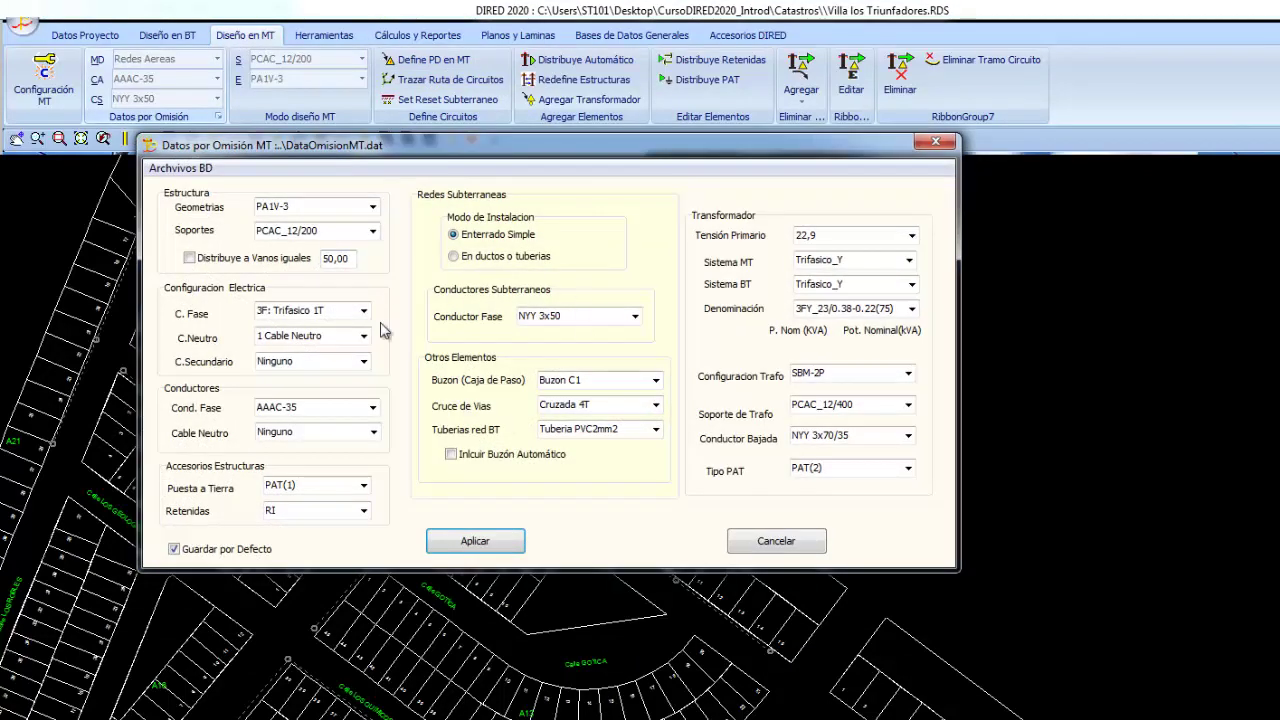
click(775, 545)
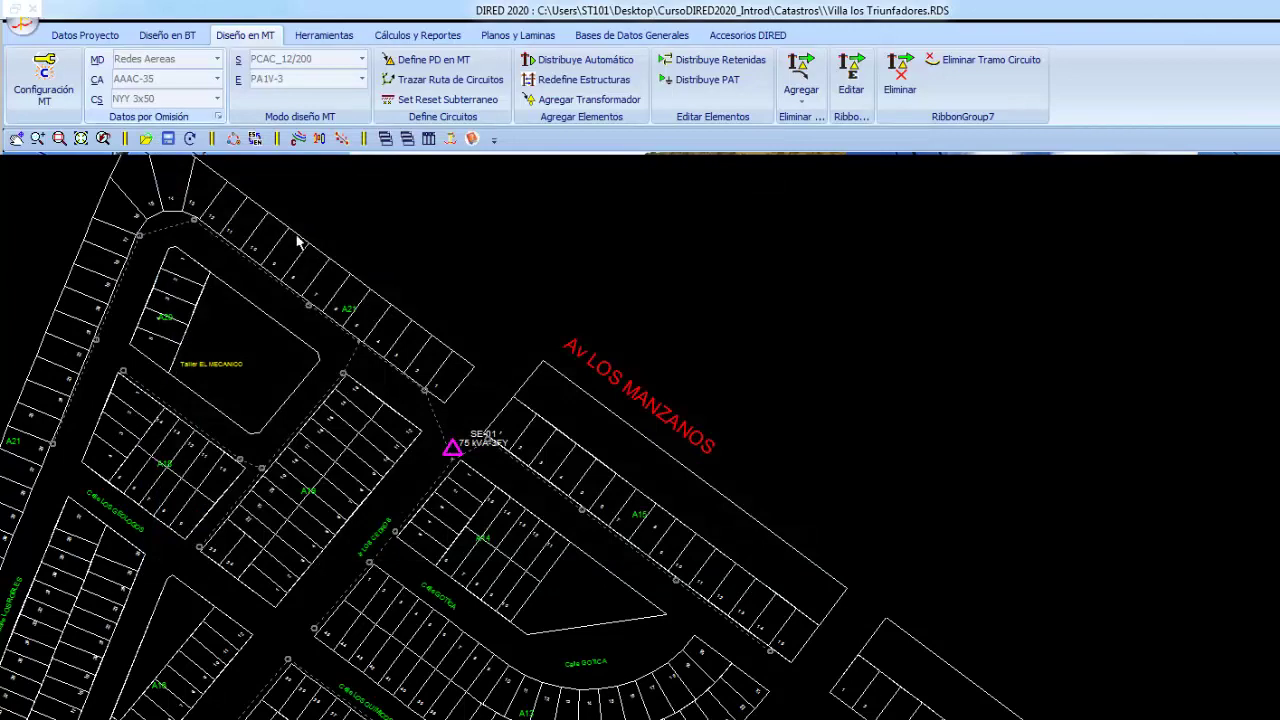
click(43, 78)
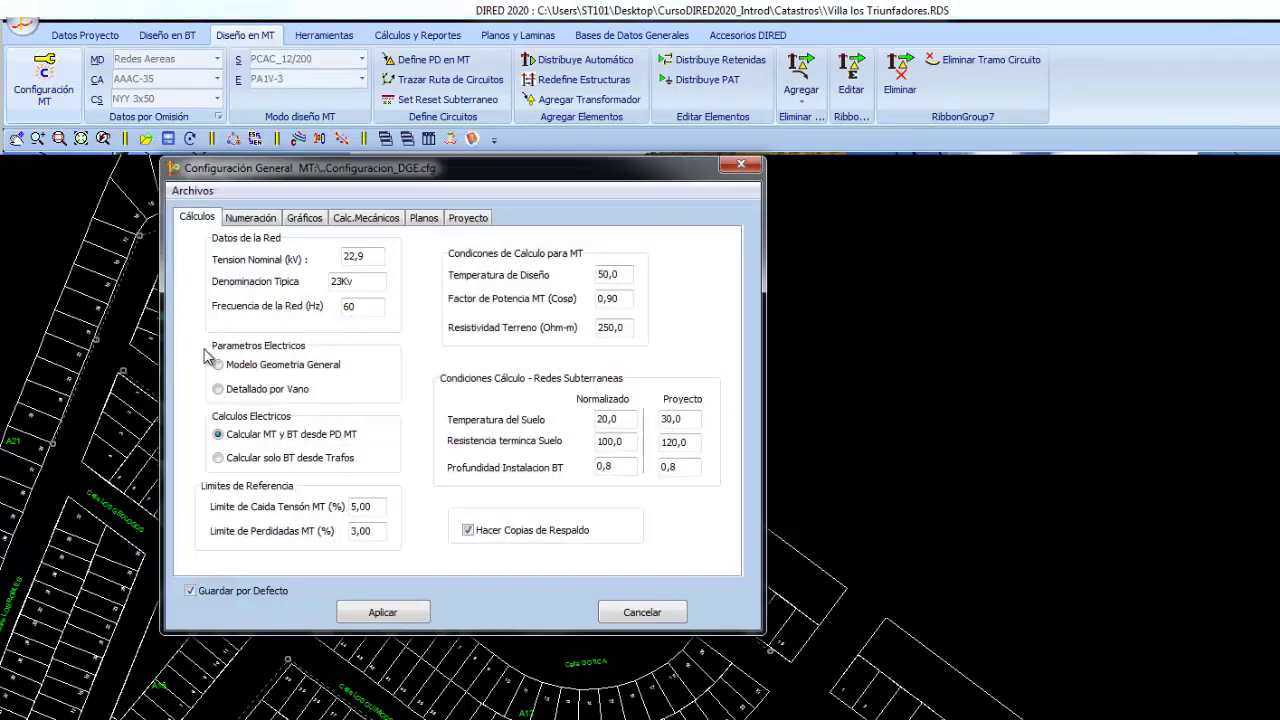
click(645, 614)
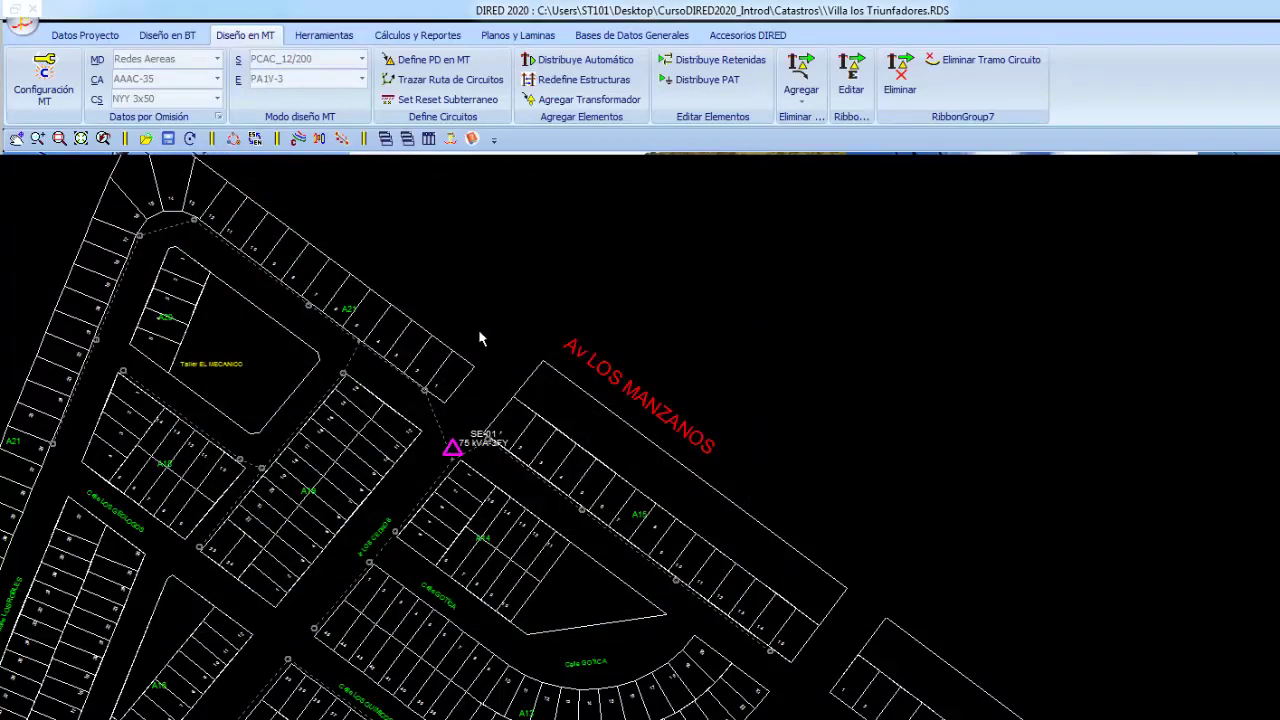
Insert MT supply point PA1V-3 at the Av LOS MANZANOS corner above SE-01 and zoom in
click(430, 62)
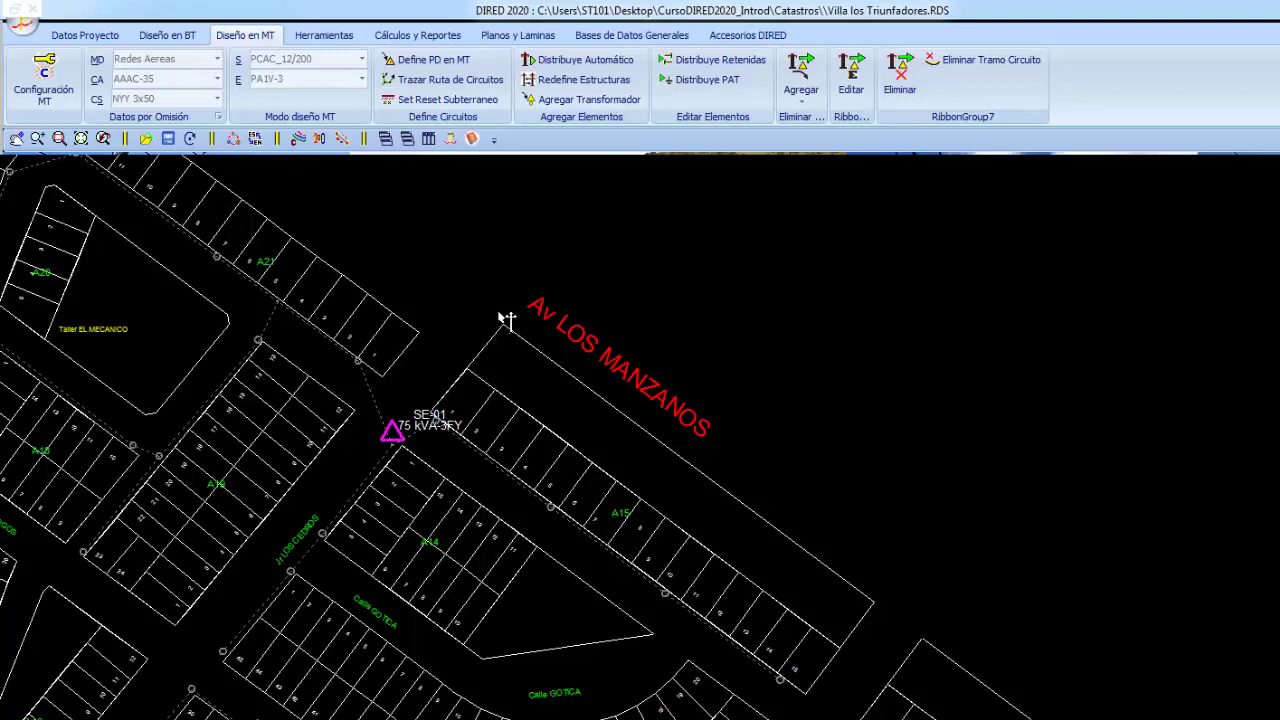
click(507, 319)
scroll(586, 329, up, 1)
scroll(529, 349, up, 1)
scroll(545, 402, up, 1)
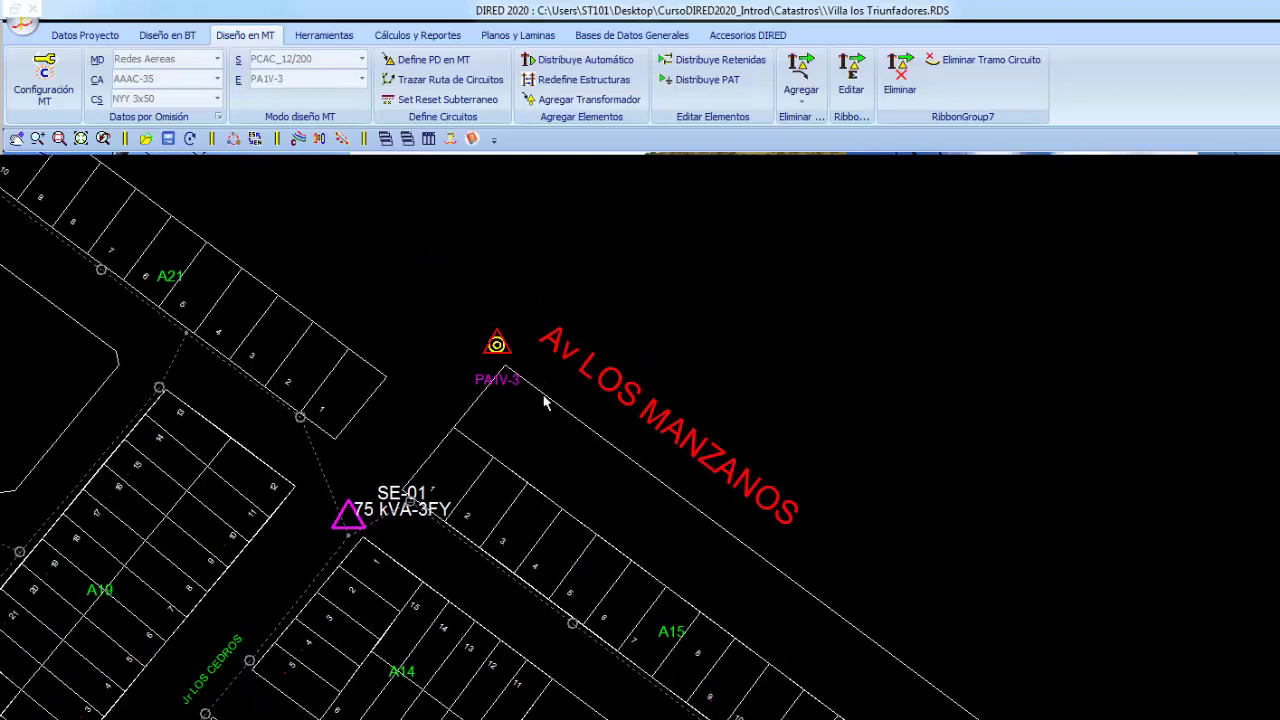
scroll(545, 402, up, 1)
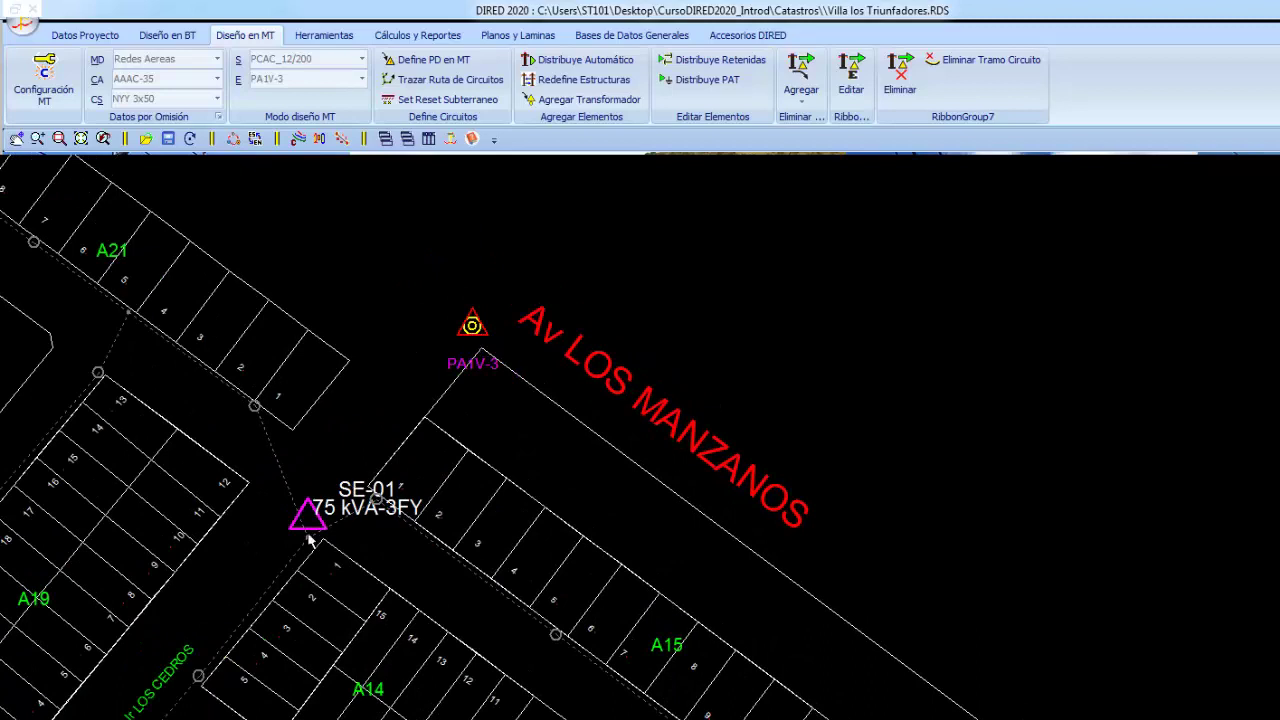
Relocate PA1V-3 to coordinates E 276581, N 8690160 with Reubica a Punto XY
right_click(473, 331)
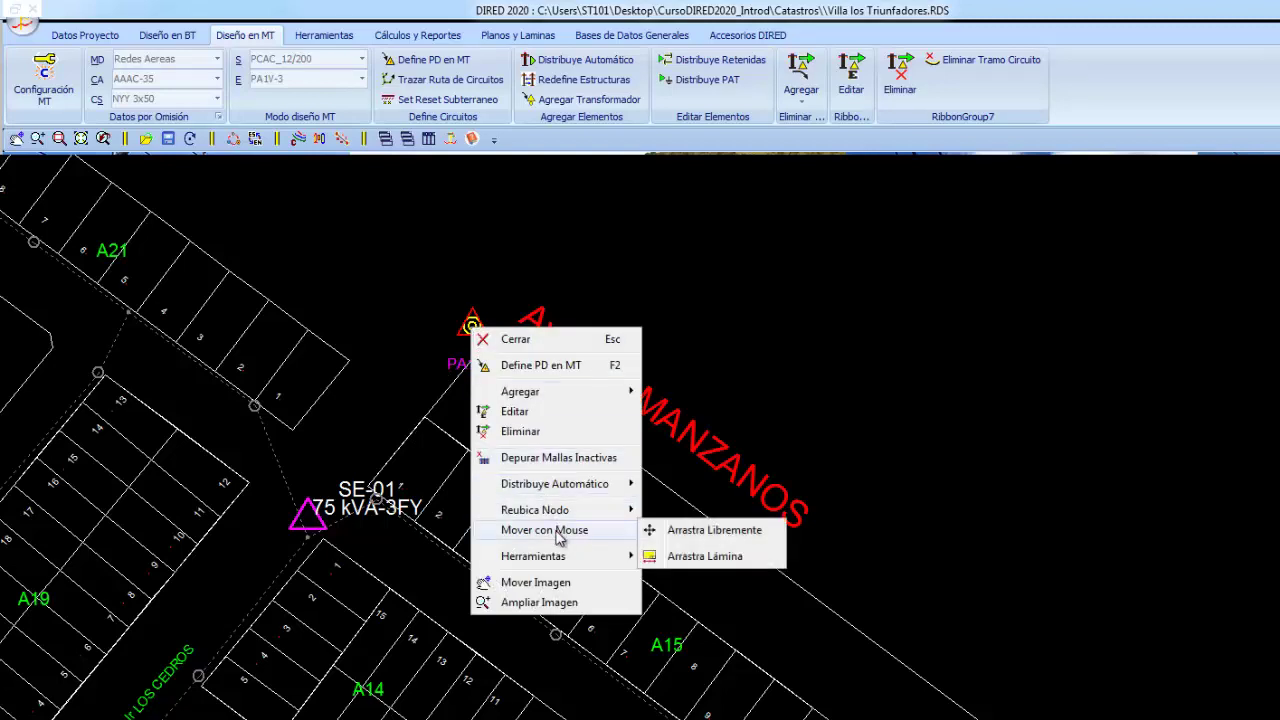
mouse_move(535, 510)
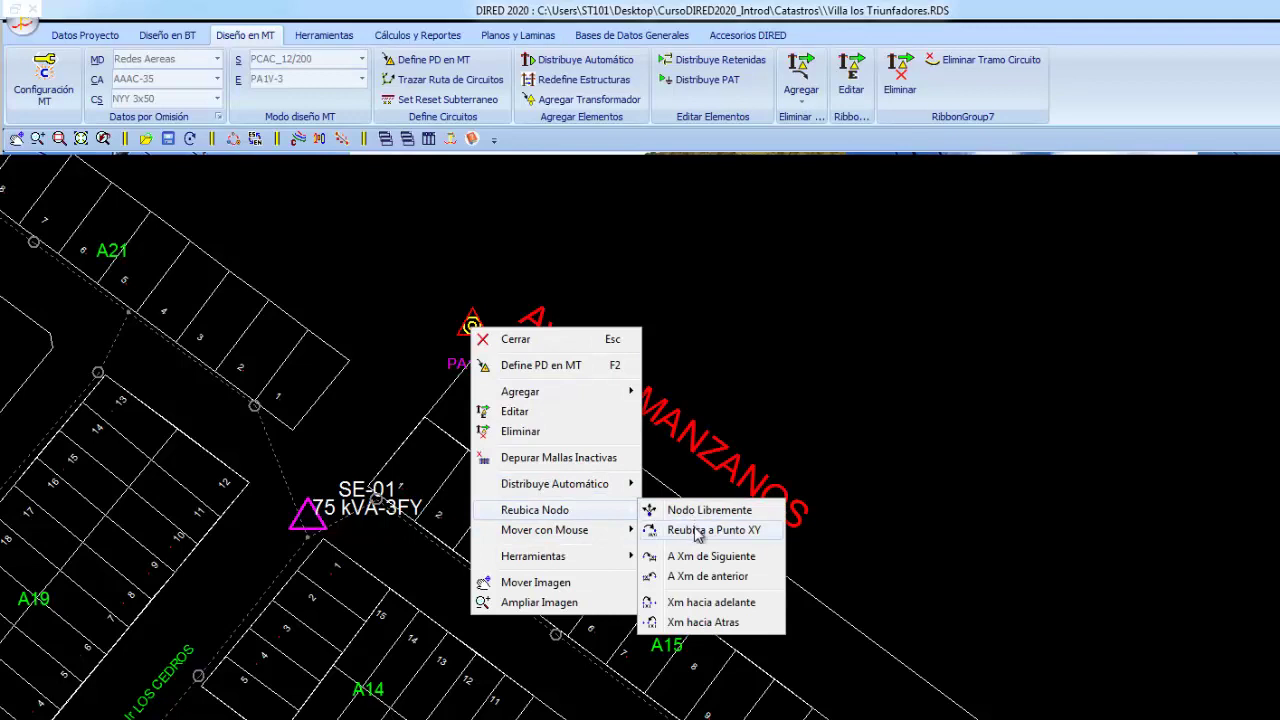
click(690, 530)
drag(310, 191, 360, 183)
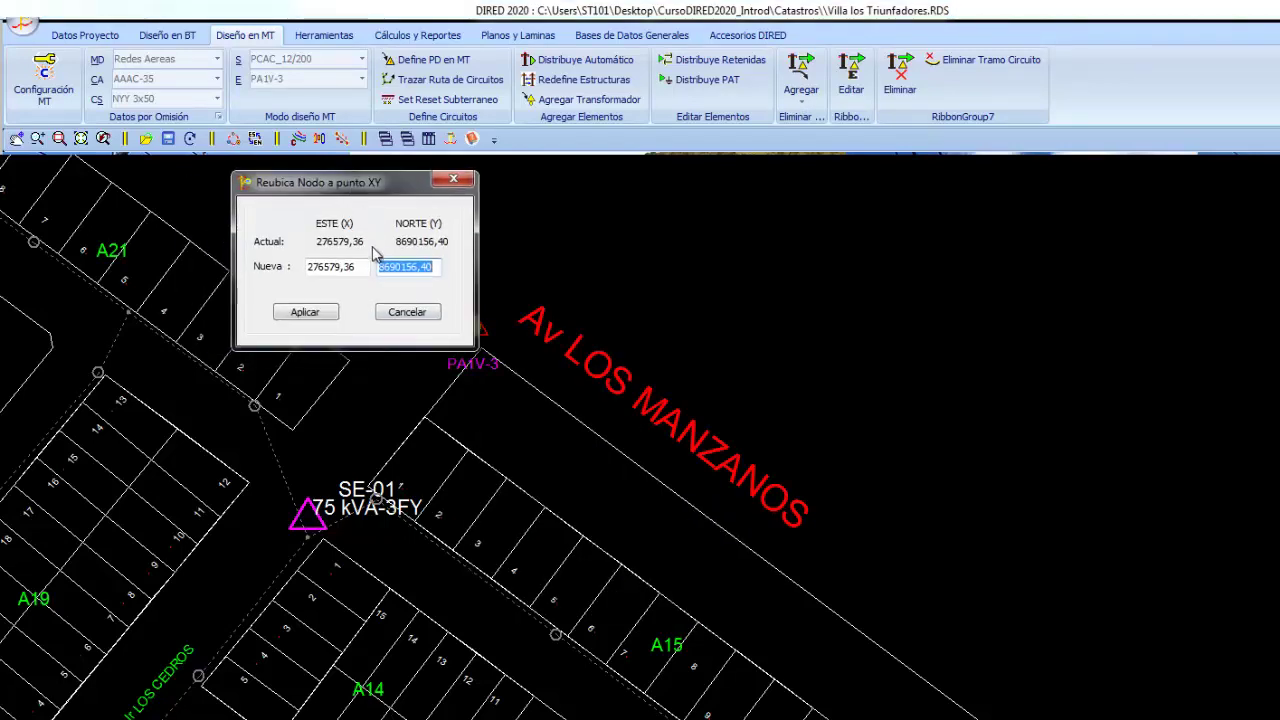
drag(331, 266, 362, 267)
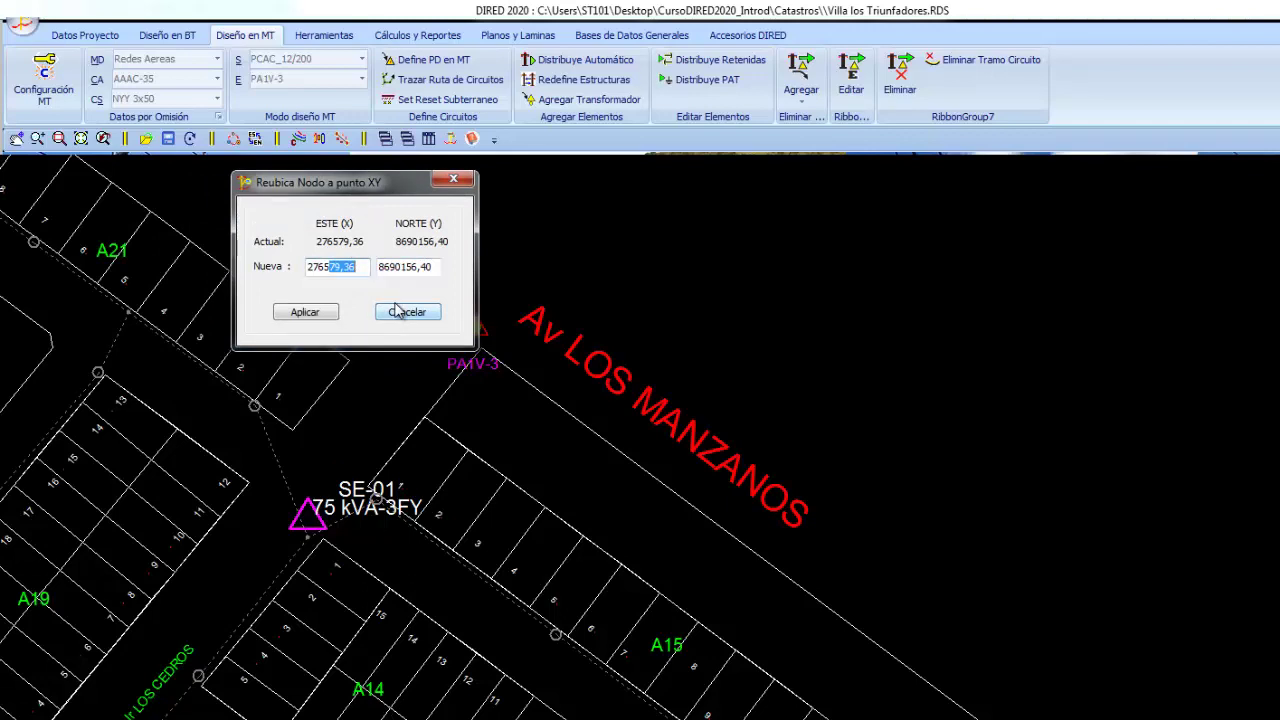
text(81)
drag(405, 267, 464, 272)
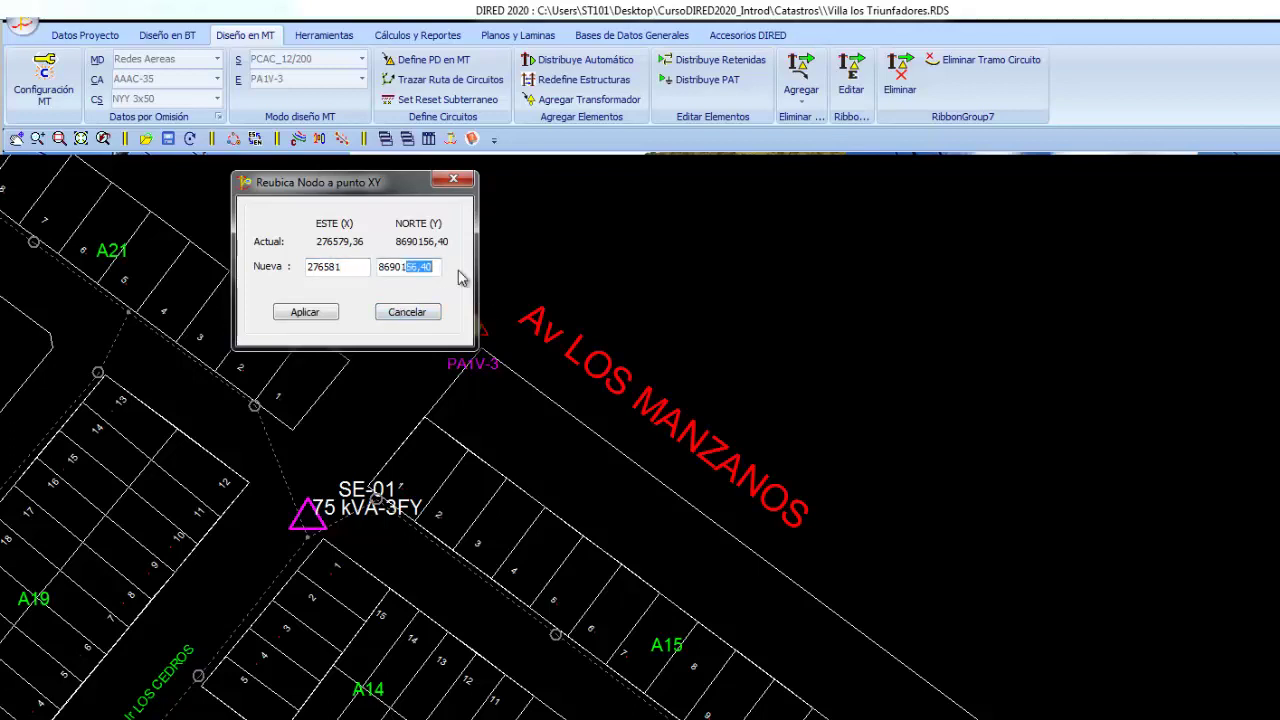
click(305, 312)
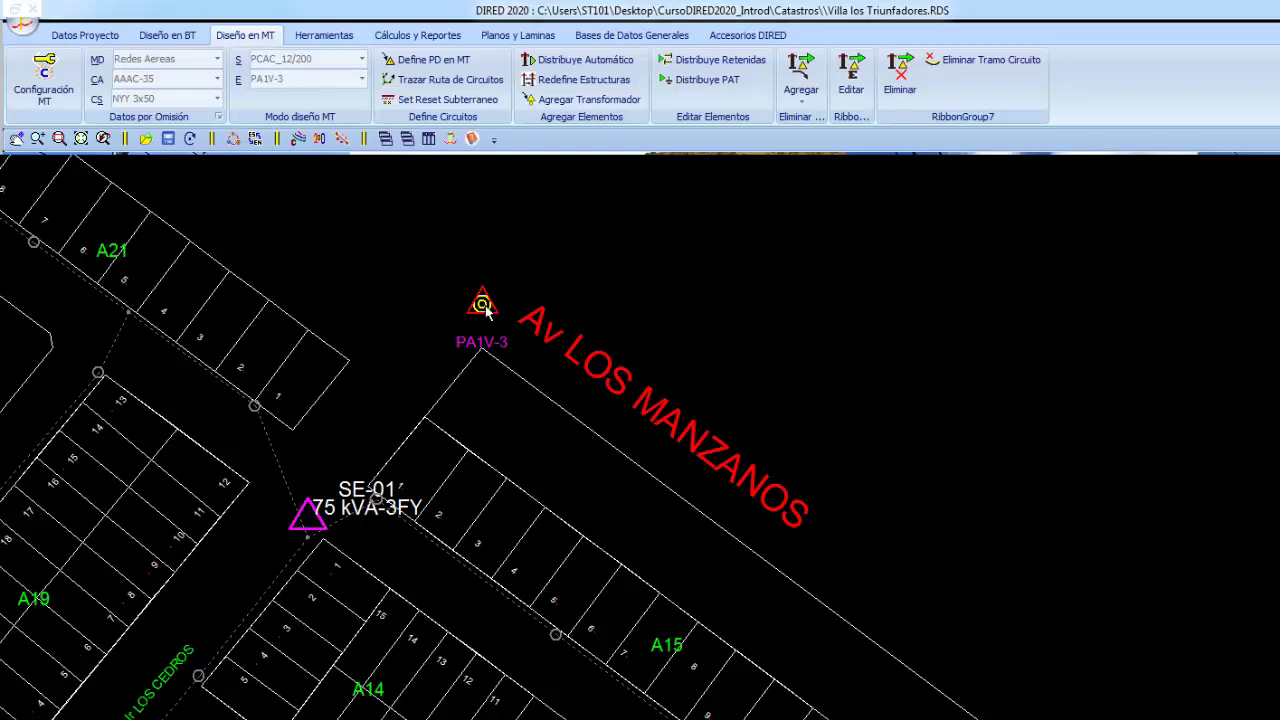
middle_drag(487, 310, 523, 217)
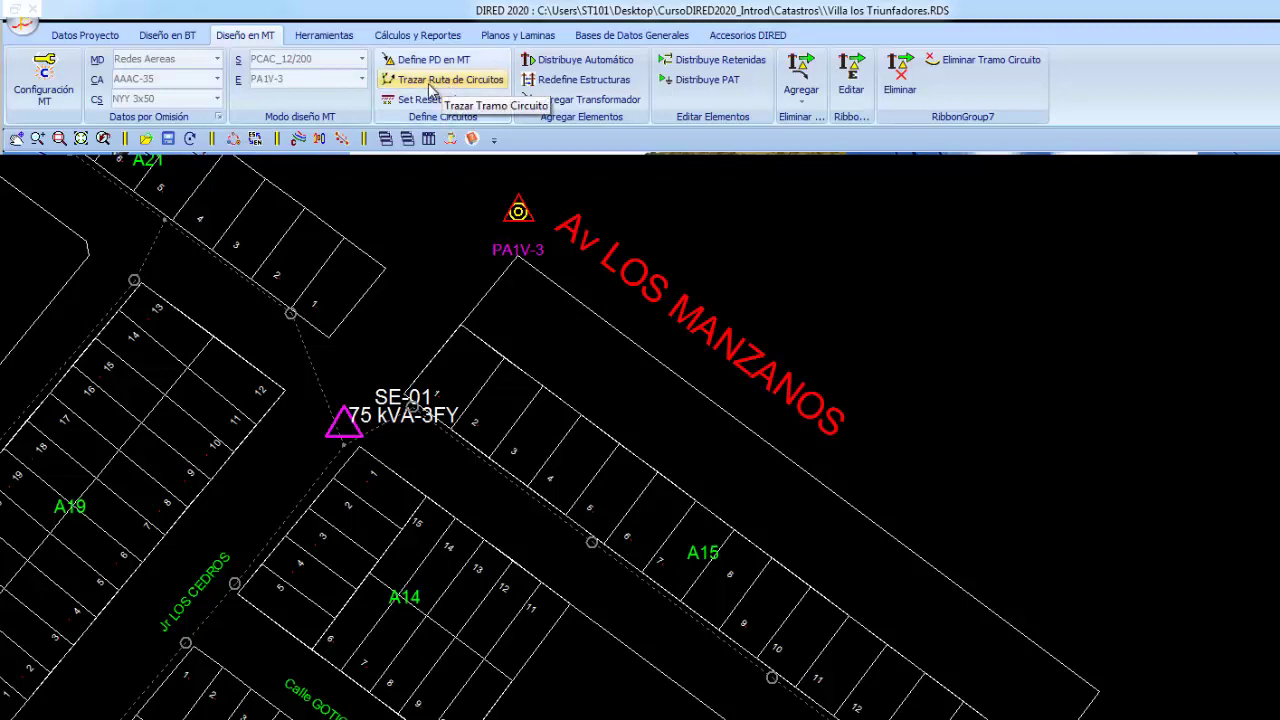
Trace the MT route from pole PA1V-3 down to transformer SE-01
click(430, 88)
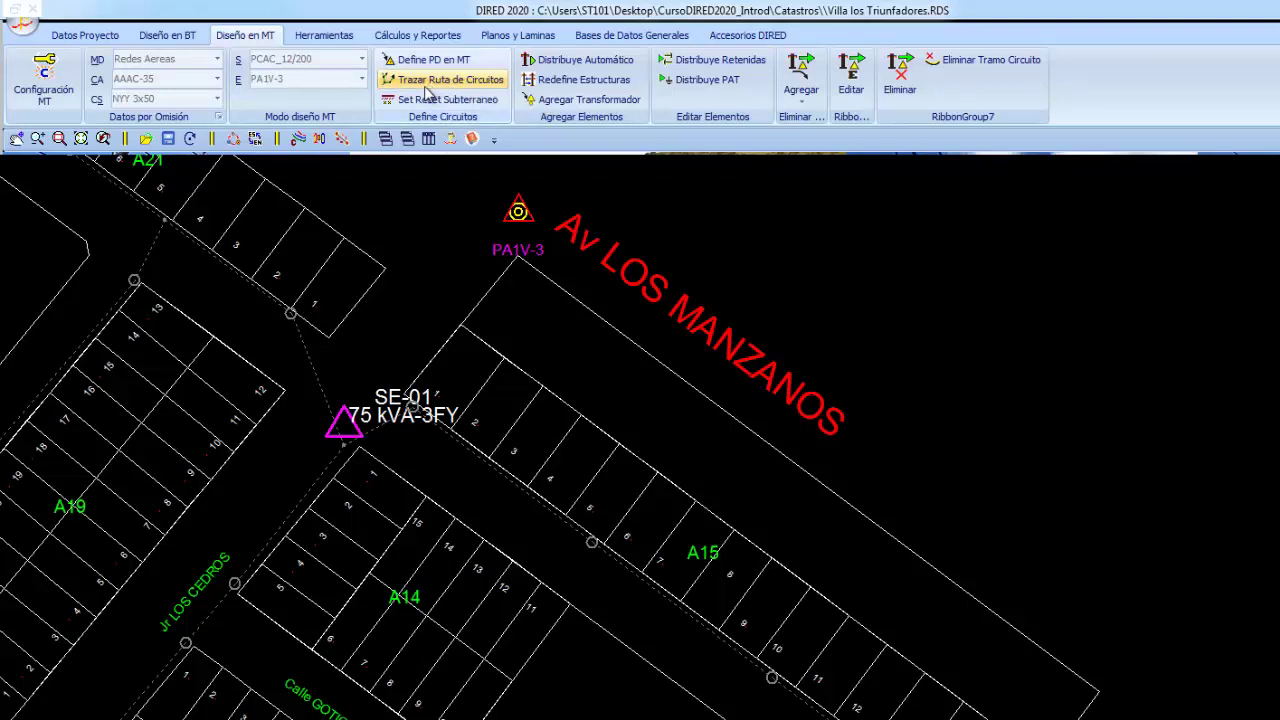
click(520, 232)
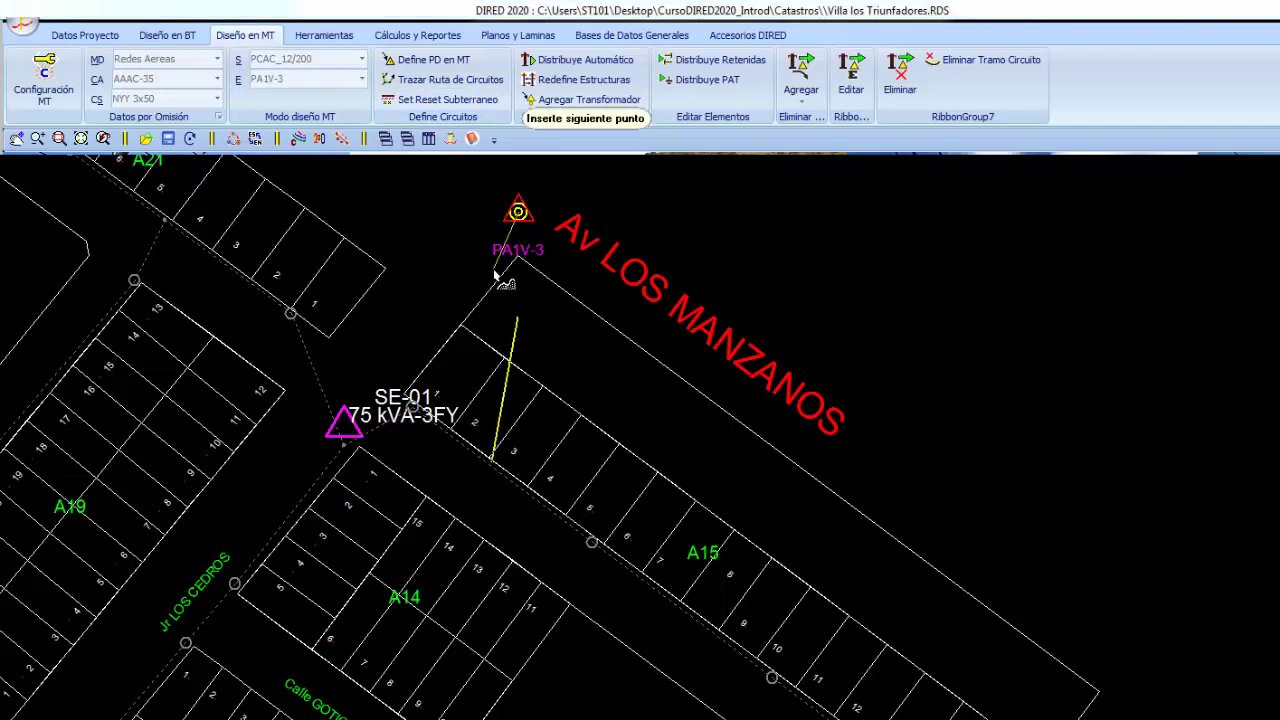
click(495, 268)
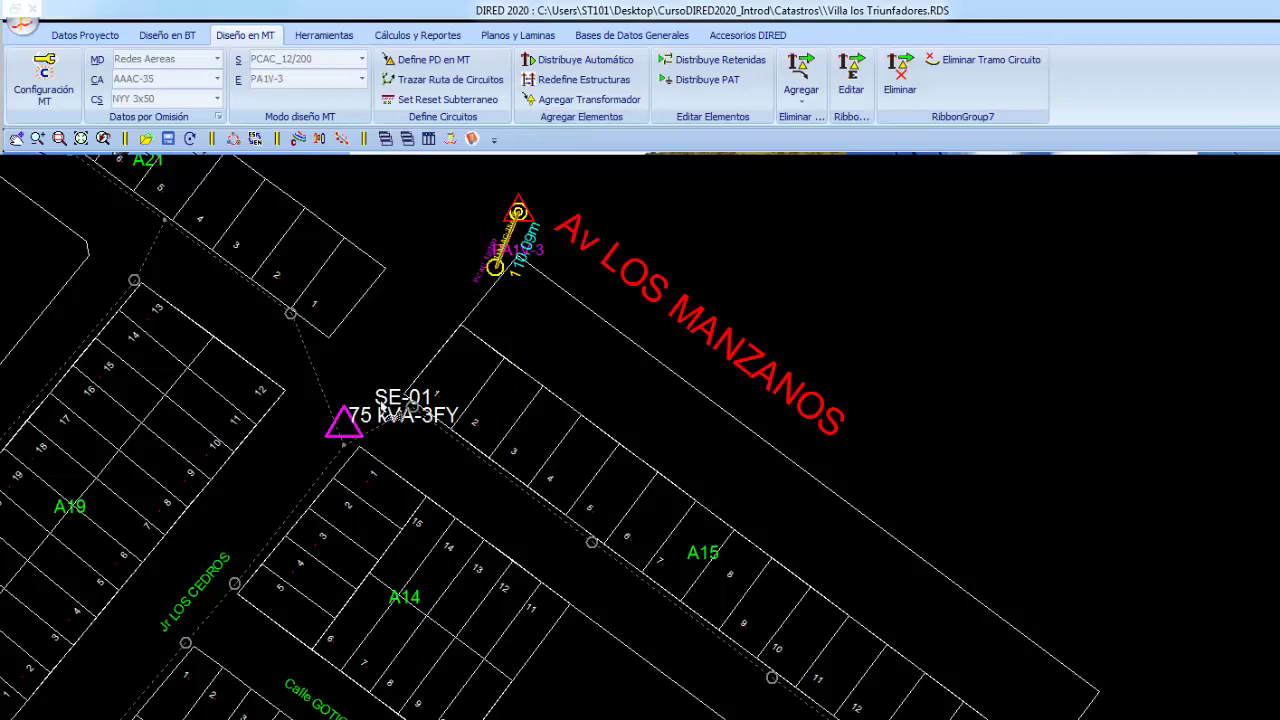
click(348, 451)
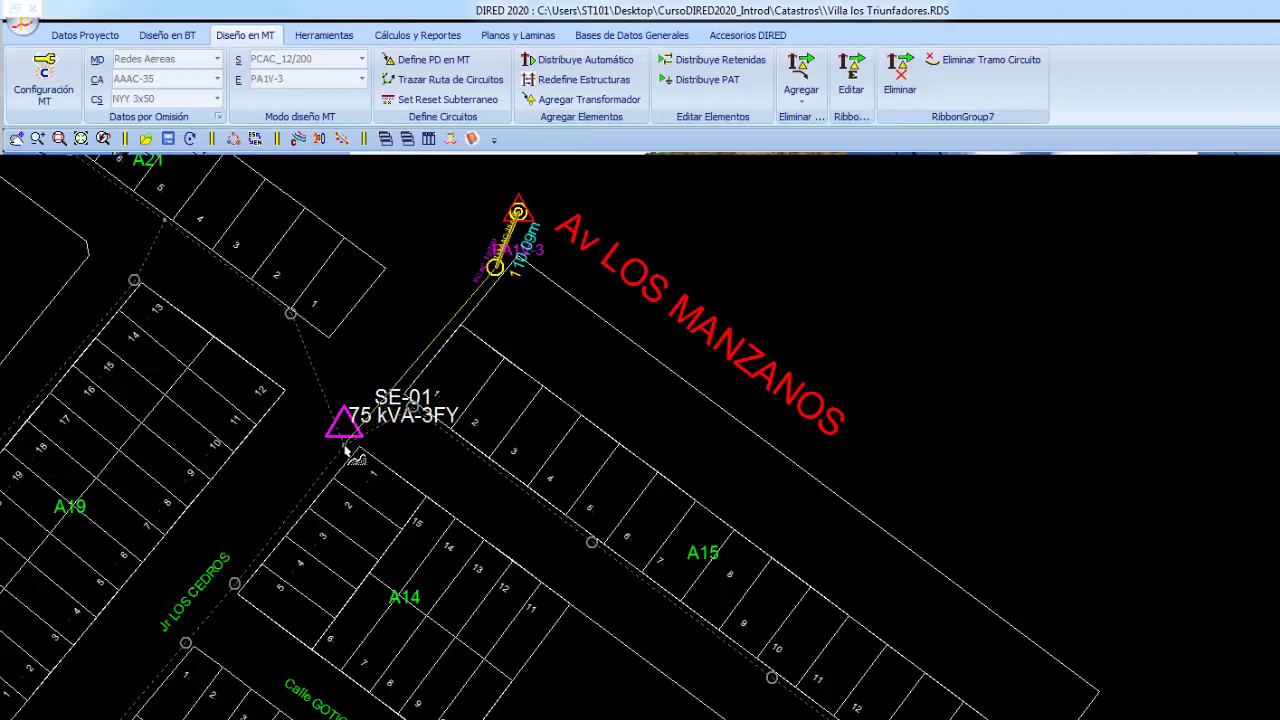
click(344, 448)
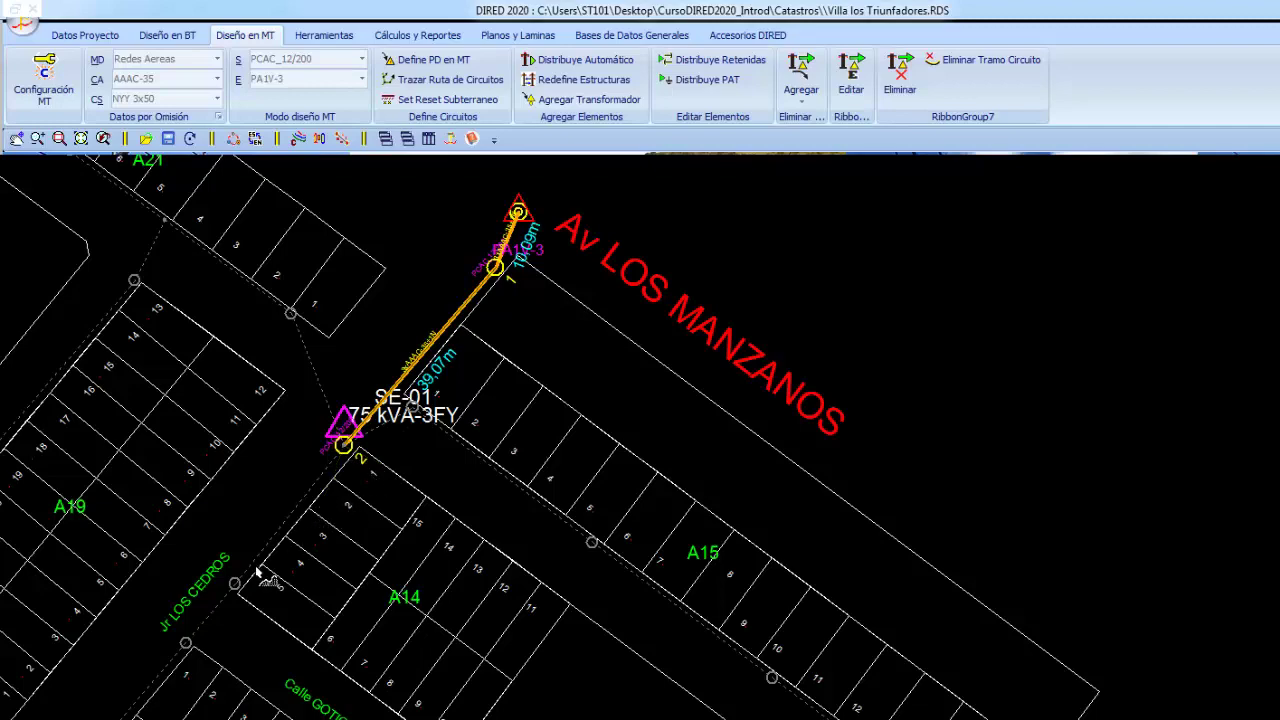
Continue the MT route along Jr LOS CEDROS, ending at transformer SE-02
mouse_move(298, 613)
middle_down()
mouse_move(597, 273)
mouse_move(595, 392)
middle_up()
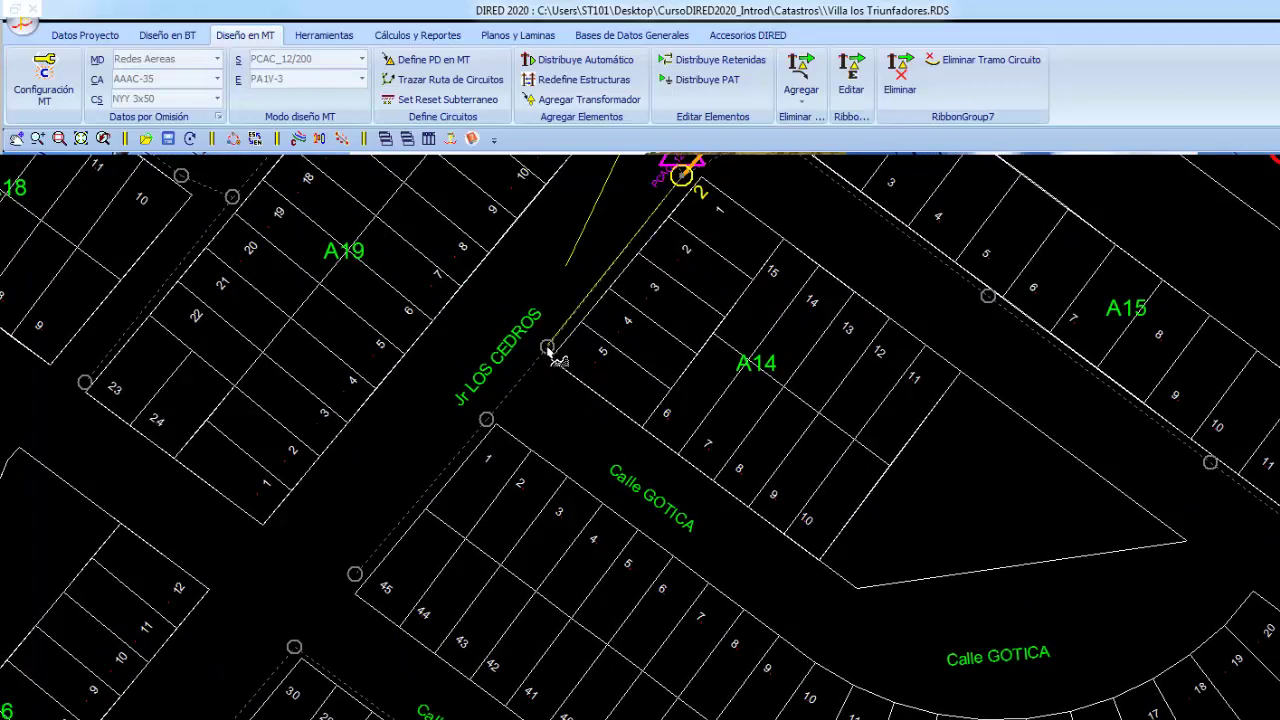
click(548, 348)
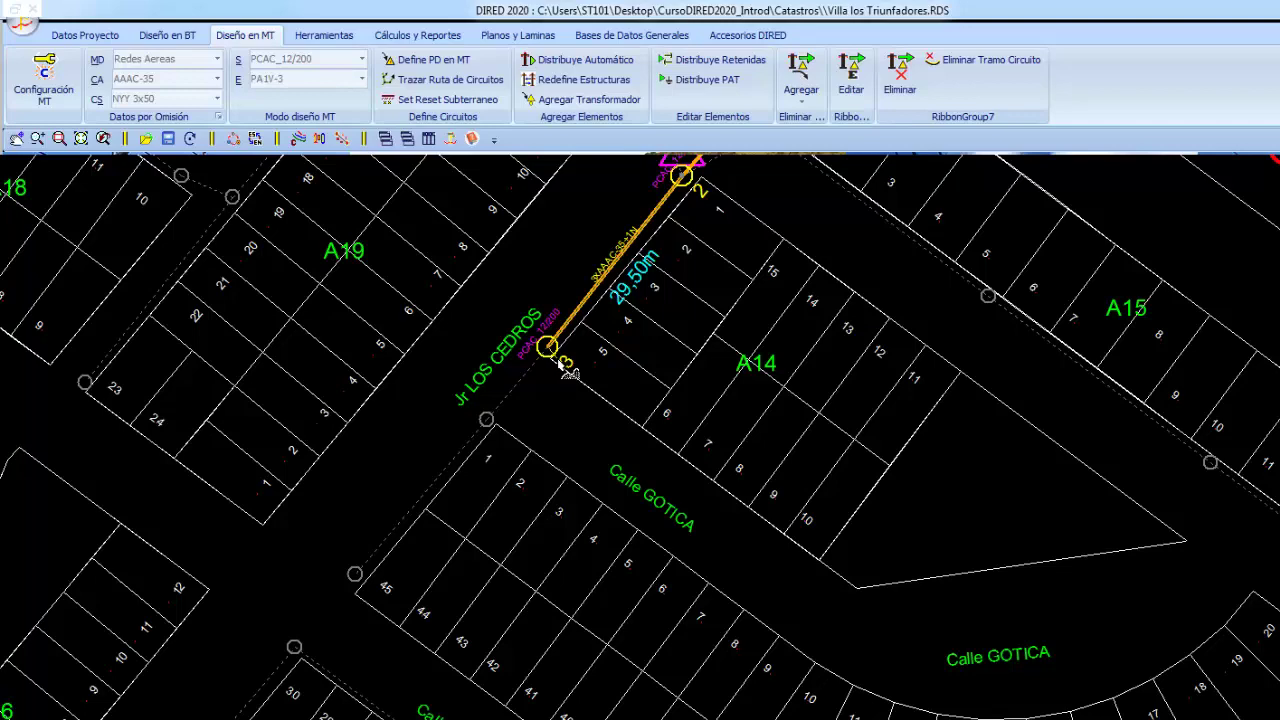
click(486, 419)
click(355, 574)
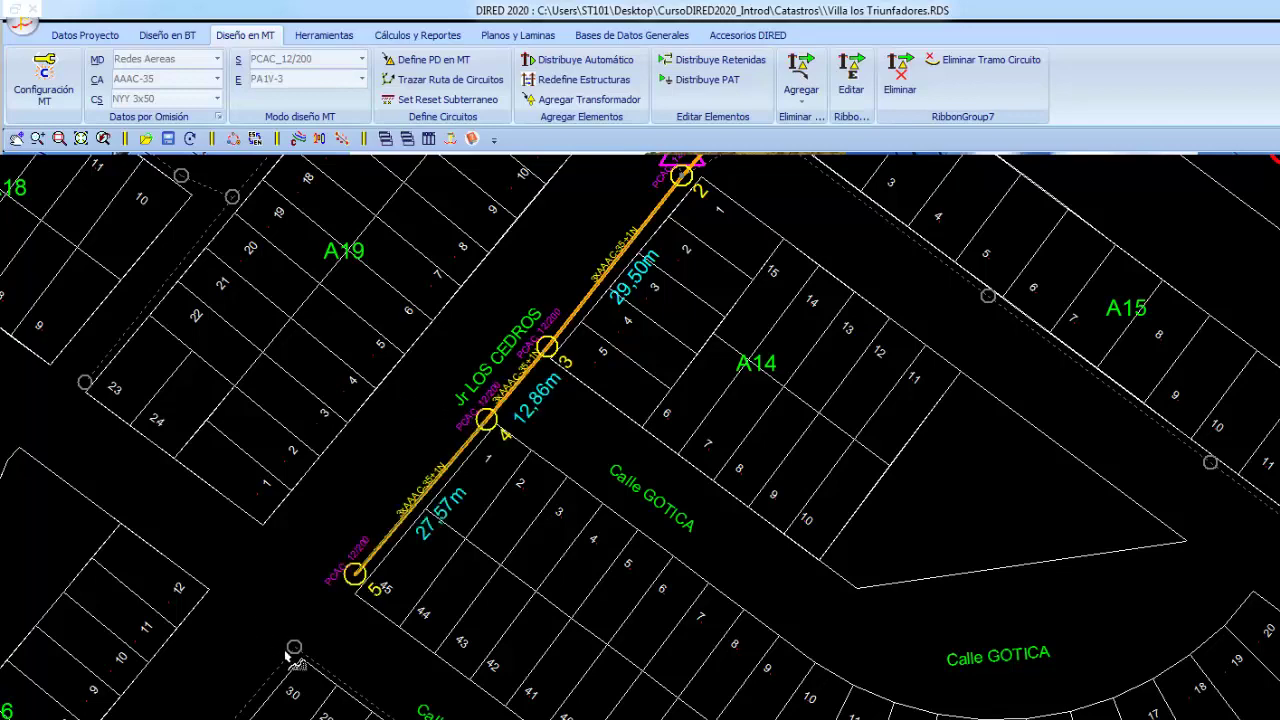
click(285, 650)
middle_drag(287, 655, 687, 245)
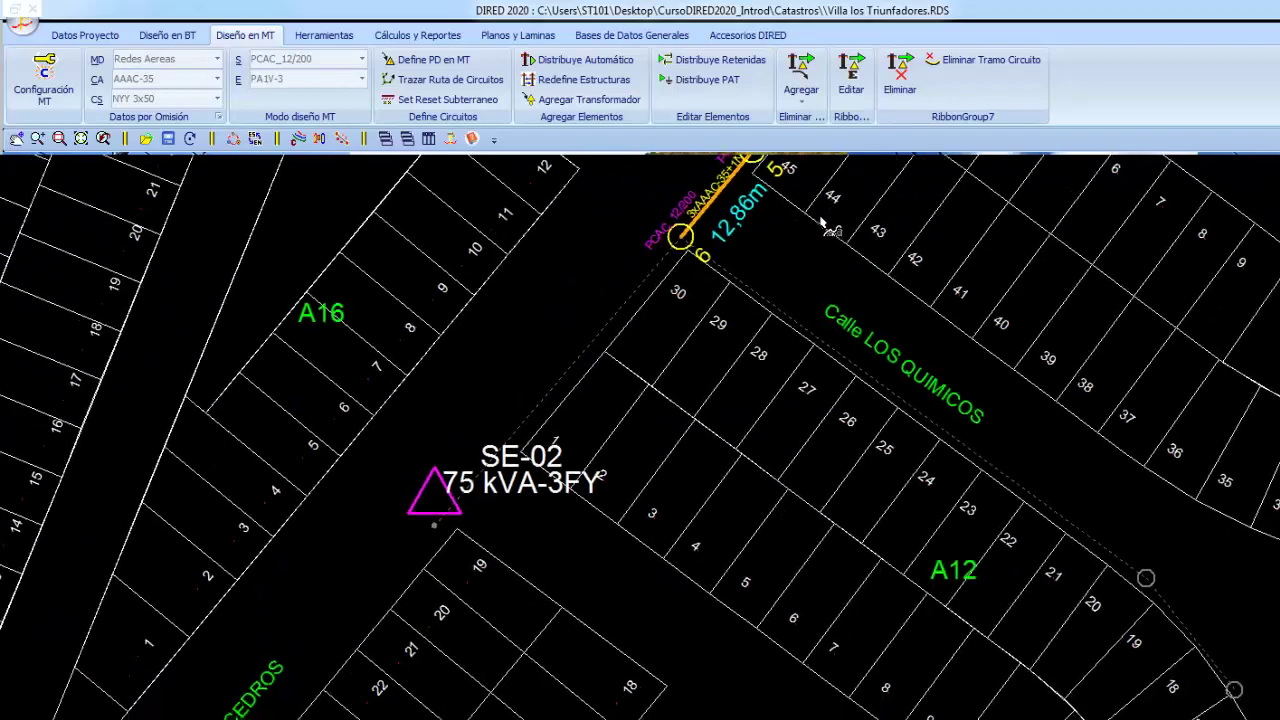
click(437, 531)
scroll(721, 521, down, 1)
scroll(721, 521, down, 2)
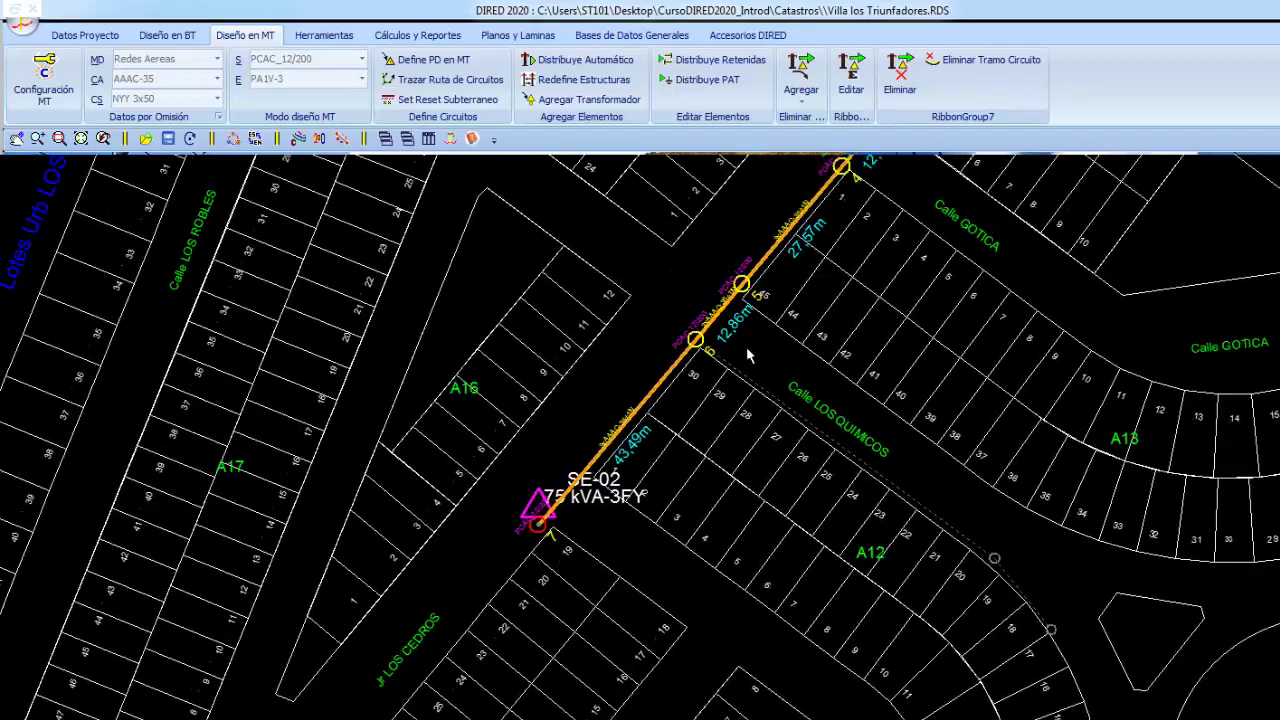
scroll(746, 346, down, 2)
middle_drag(830, 275, 678, 450)
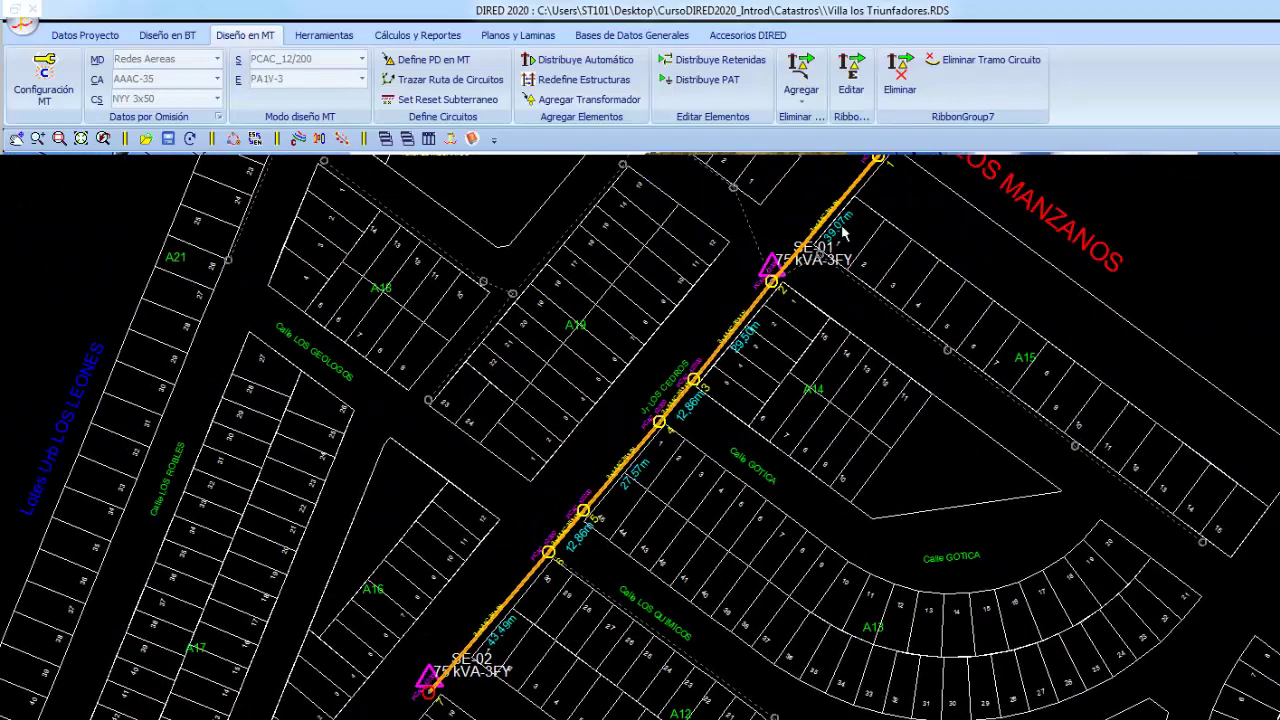
mouse_move(843, 233)
middle_down()
mouse_move(739, 368)
mouse_move(649, 413)
middle_up()
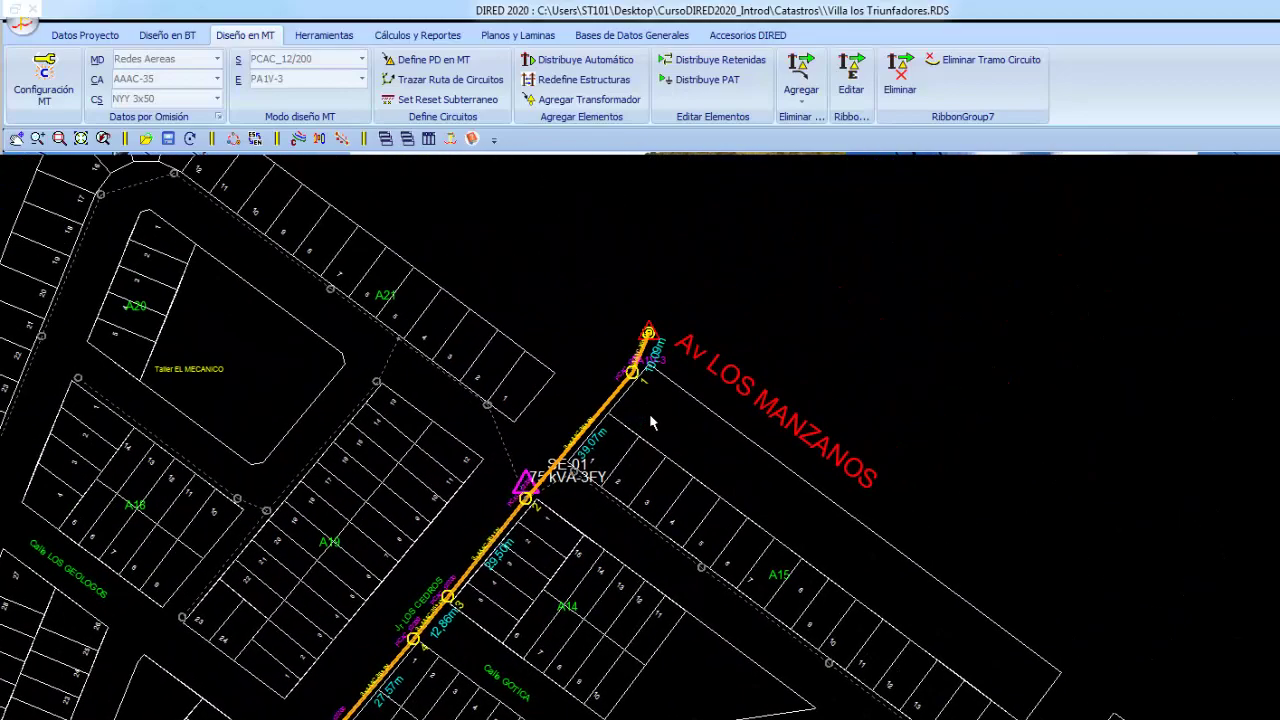
scroll(648, 402, up, 1)
Enter 22,8 kV service voltage with 22,9 kV nominal and 3F Trifásico 1T, then accept
click(640, 312)
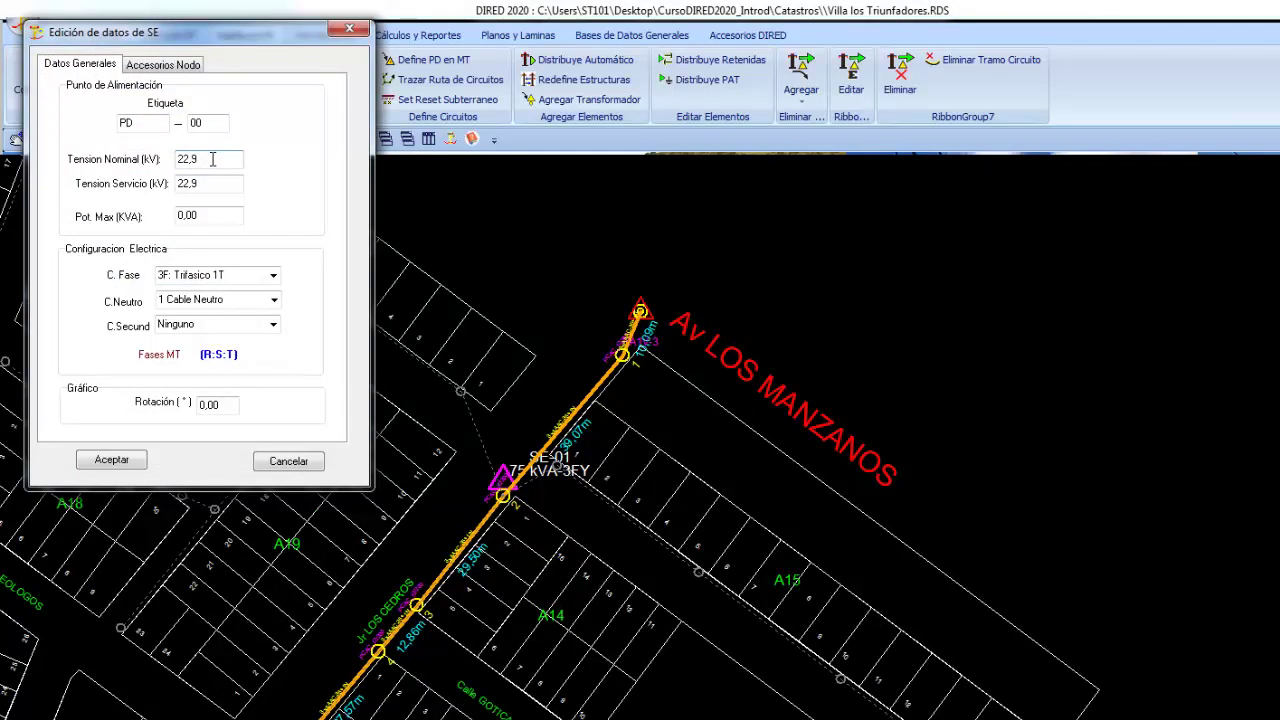
mouse_move(212, 158)
mouse_down()
mouse_move(176, 160)
mouse_move(192, 183)
mouse_up()
drag(224, 183, 110, 195)
click(230, 186)
drag(230, 186, 157, 193)
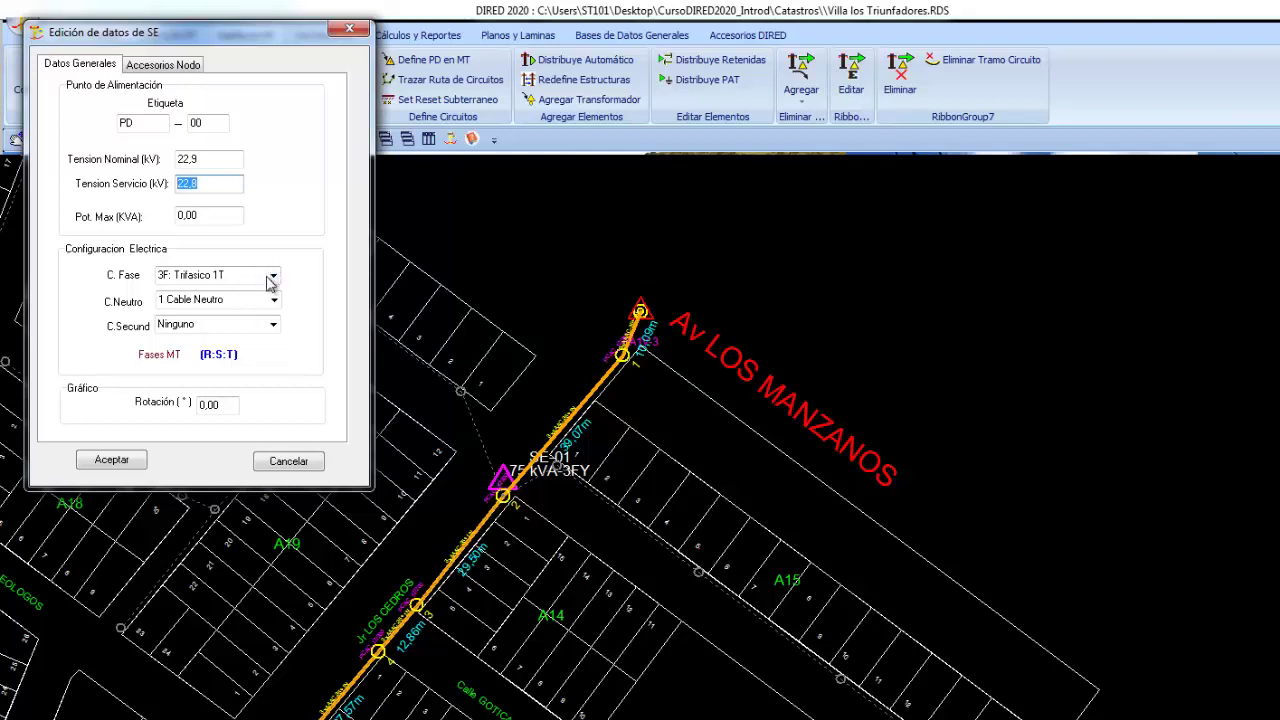
key(End)
click(273, 277)
click(275, 280)
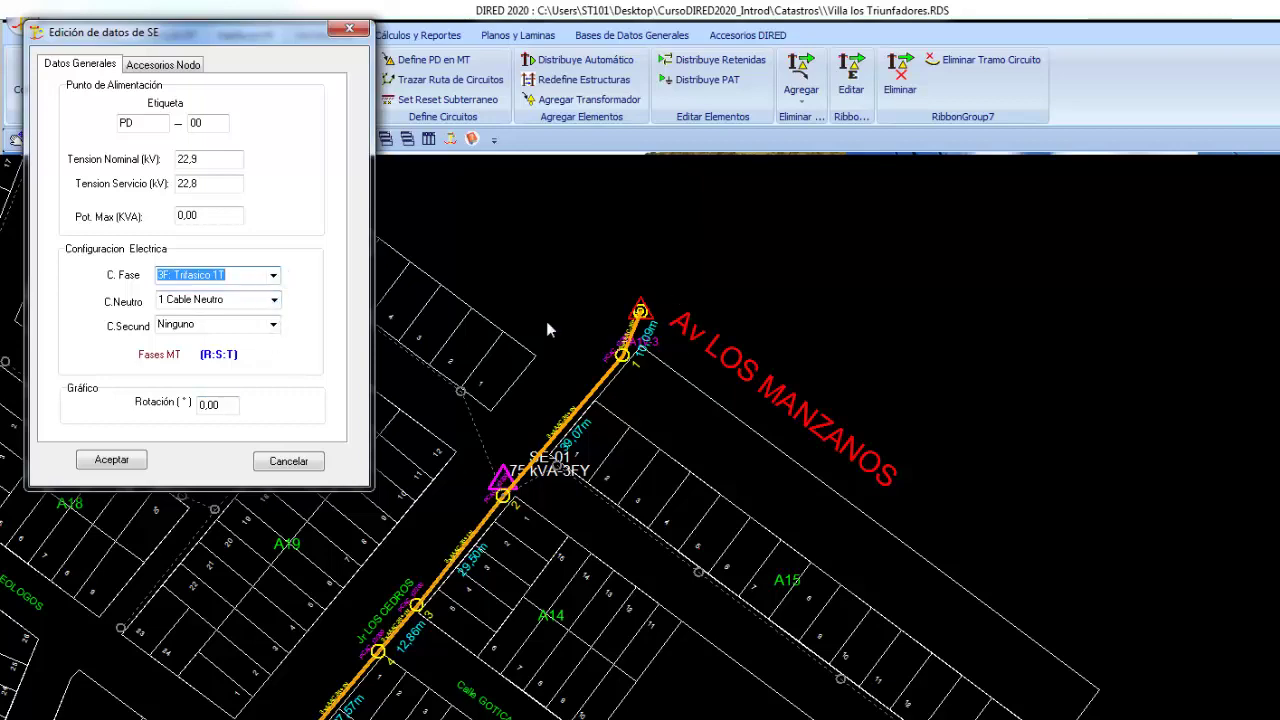
click(111, 460)
scroll(507, 446, up, 3)
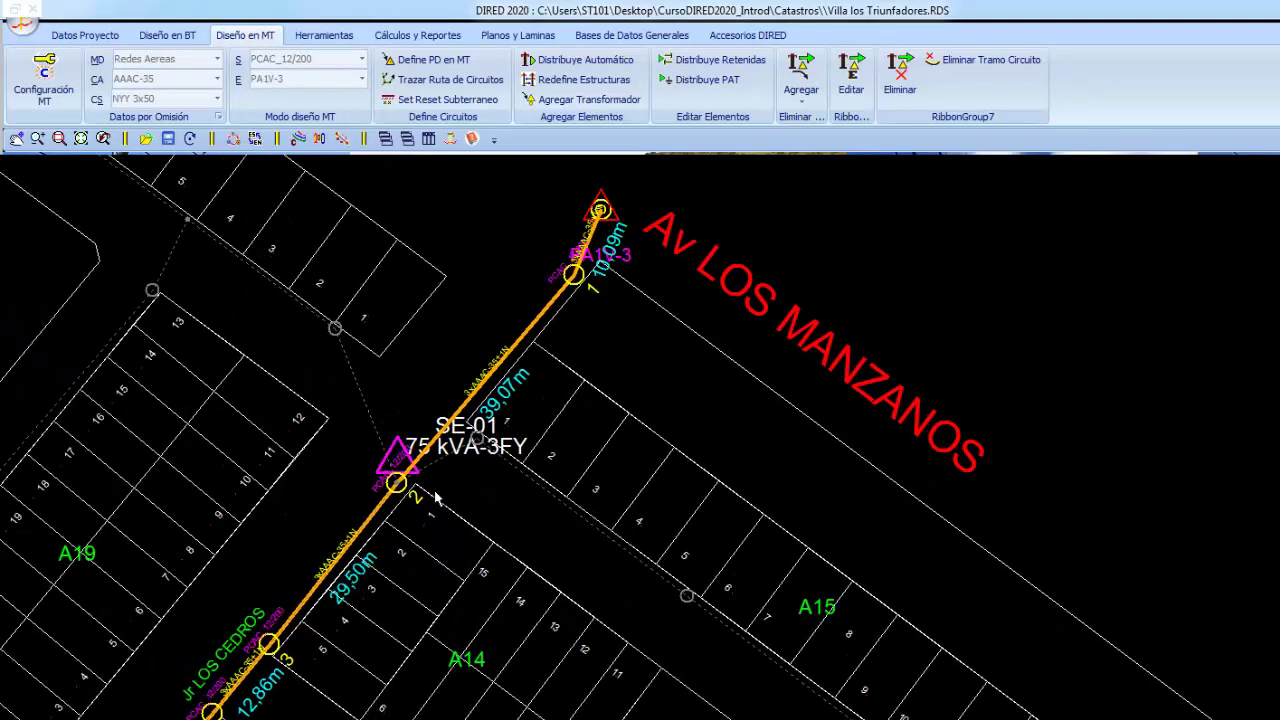
scroll(507, 446, up, 3)
scroll(507, 446, up, 2)
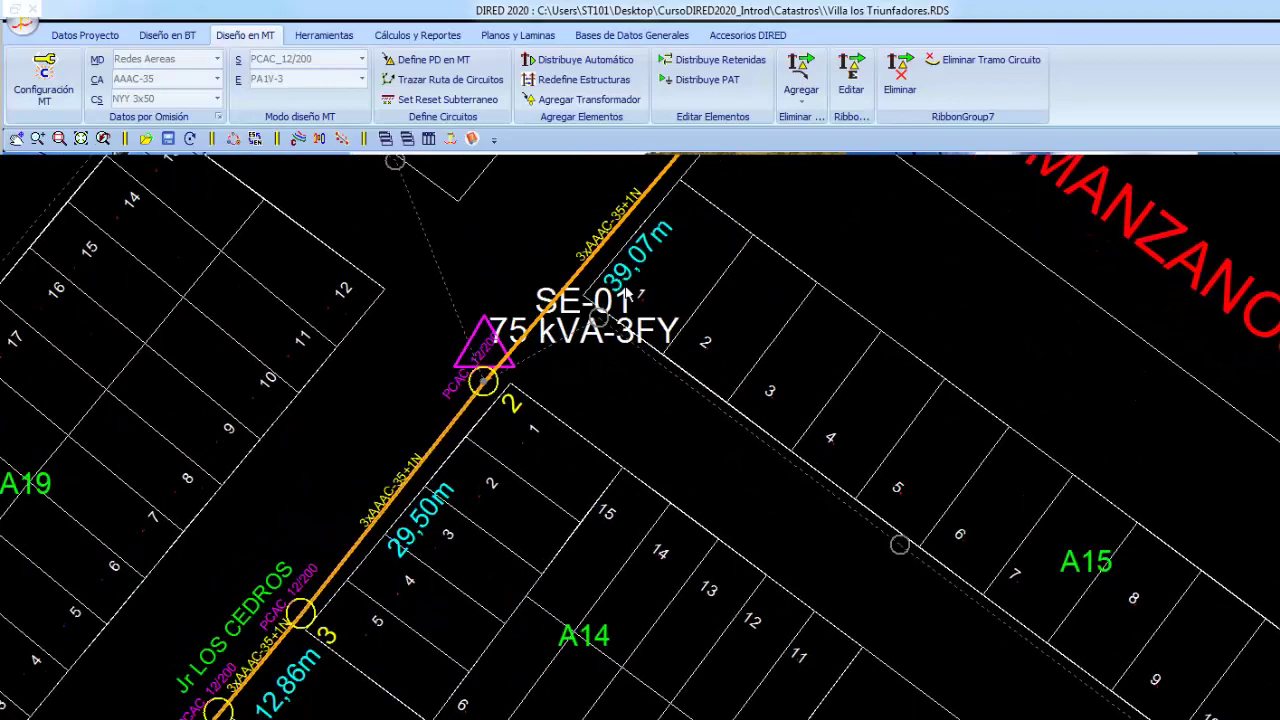
scroll(601, 336, up, 2)
scroll(601, 336, up, 2)
scroll(560, 370, up, 1)
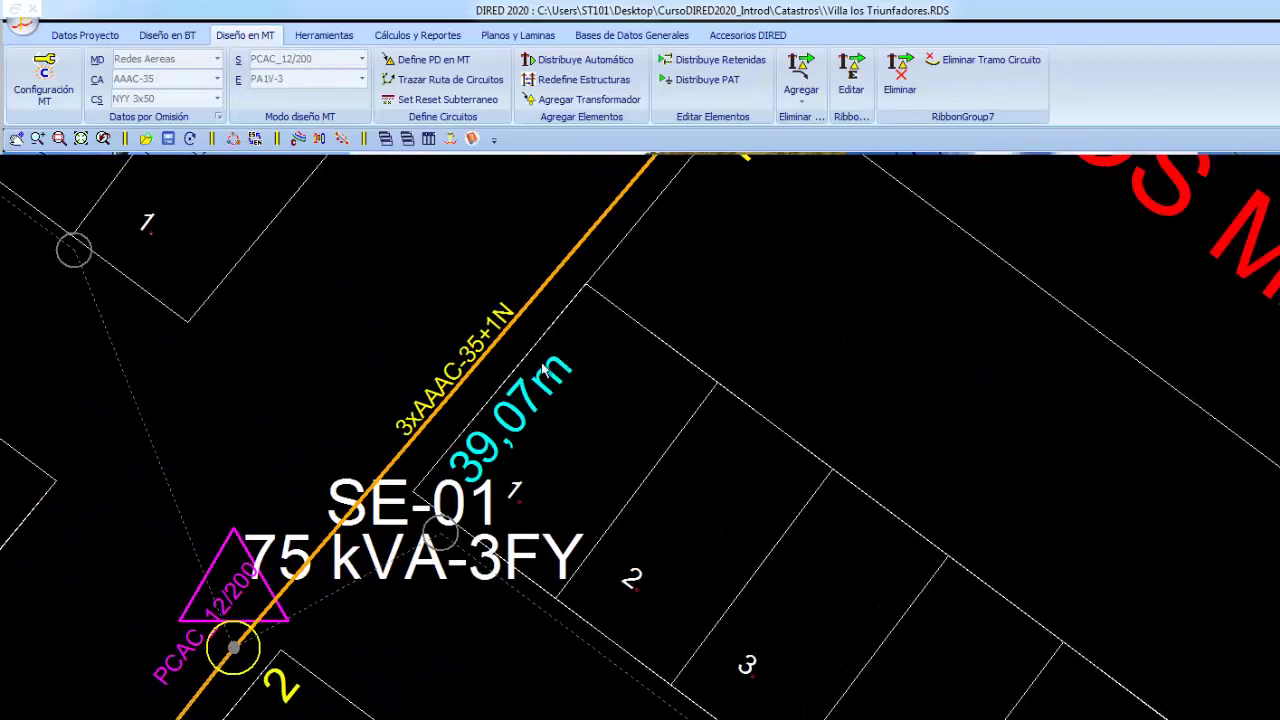
scroll(538, 465, up, 1)
scroll(538, 465, up, 1)
scroll(500, 410, up, 1)
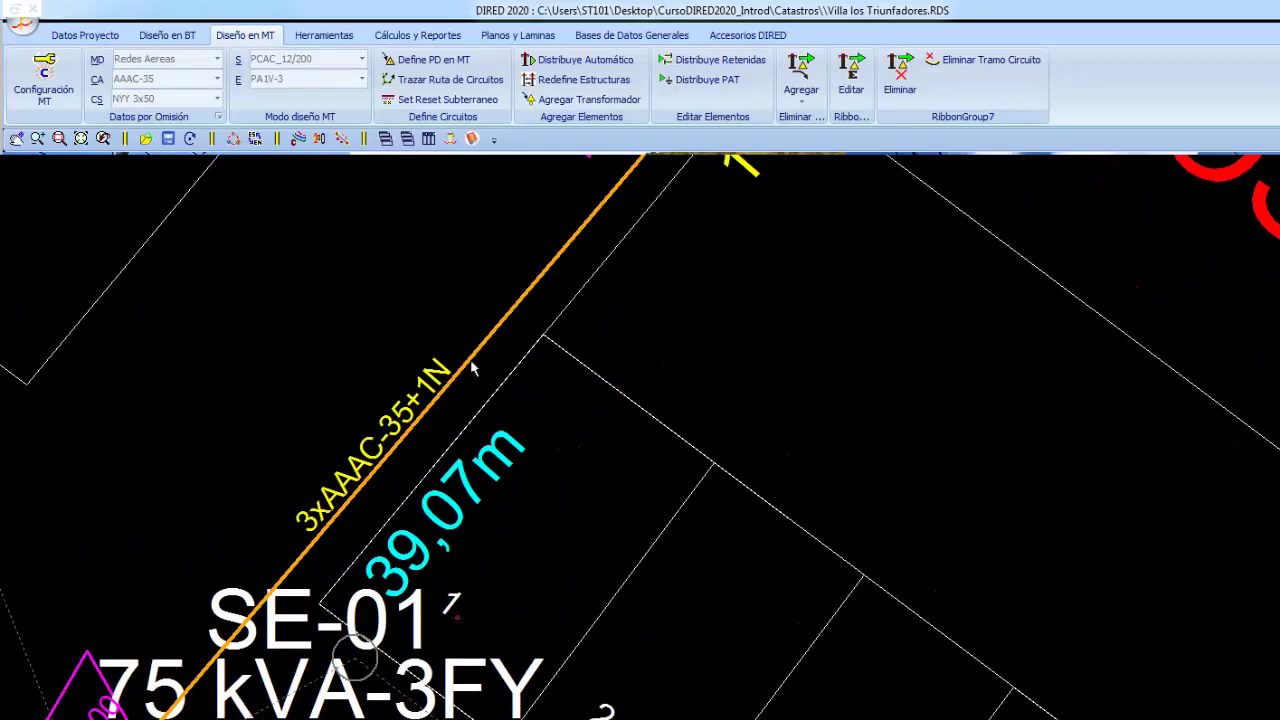
scroll(475, 366, down, 1)
scroll(505, 365, down, 1)
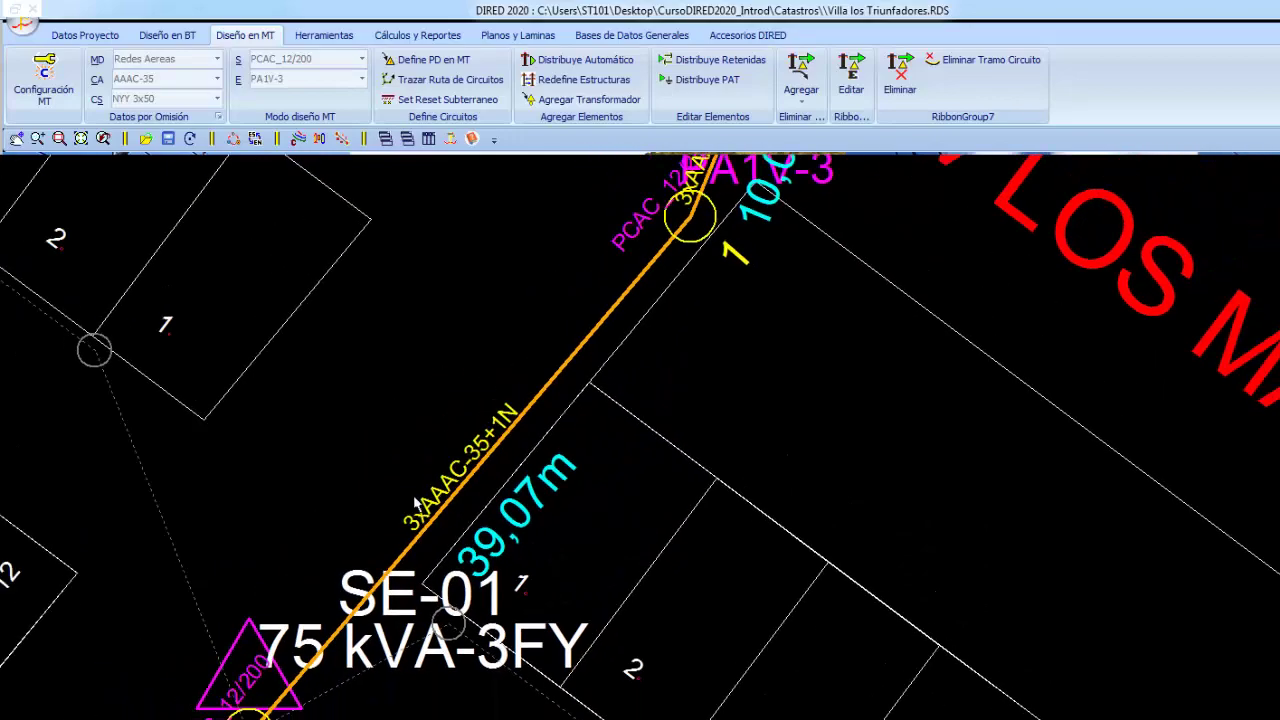
middle_drag(422, 500, 616, 390)
scroll(616, 390, down, 1)
scroll(616, 390, down, 1)
mouse_move(1050, 560)
middle_down()
mouse_move(768, 498)
mouse_move(500, 286)
middle_up()
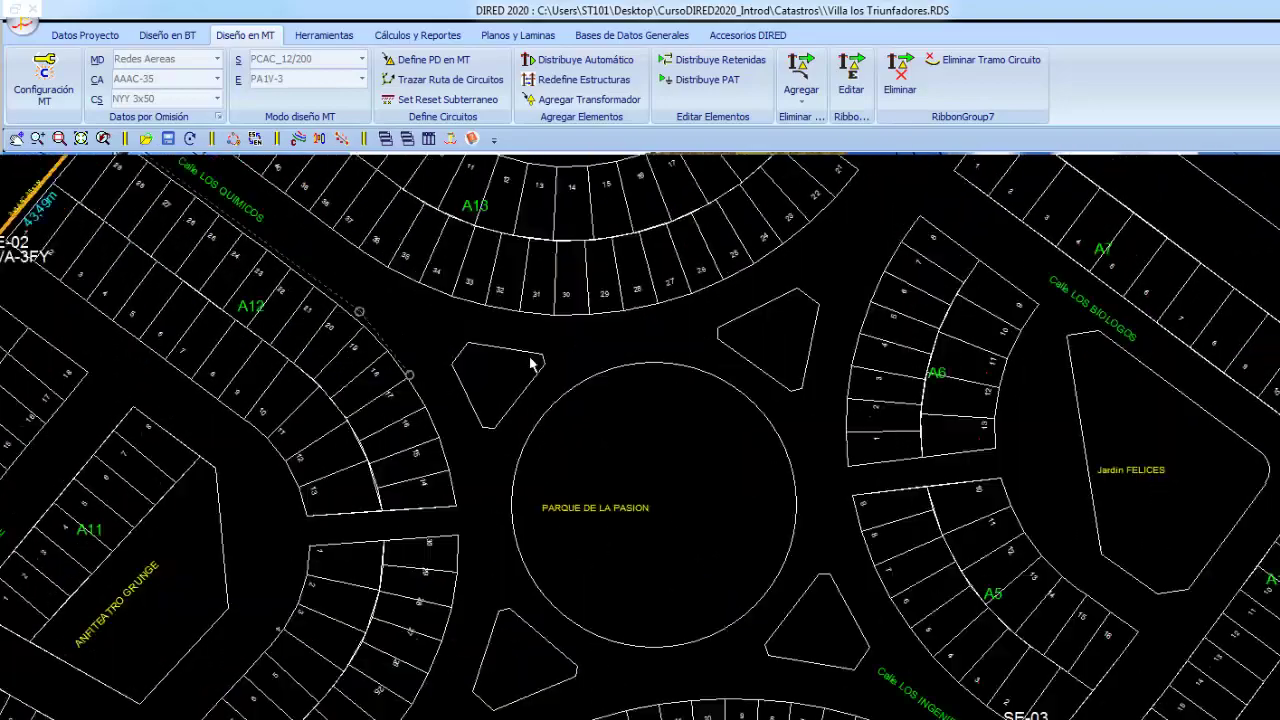
middle_drag(831, 621, 569, 381)
scroll(670, 460, down, 1)
scroll(676, 464, down, 1)
scroll(676, 464, down, 1)
scroll(569, 381, up, 1)
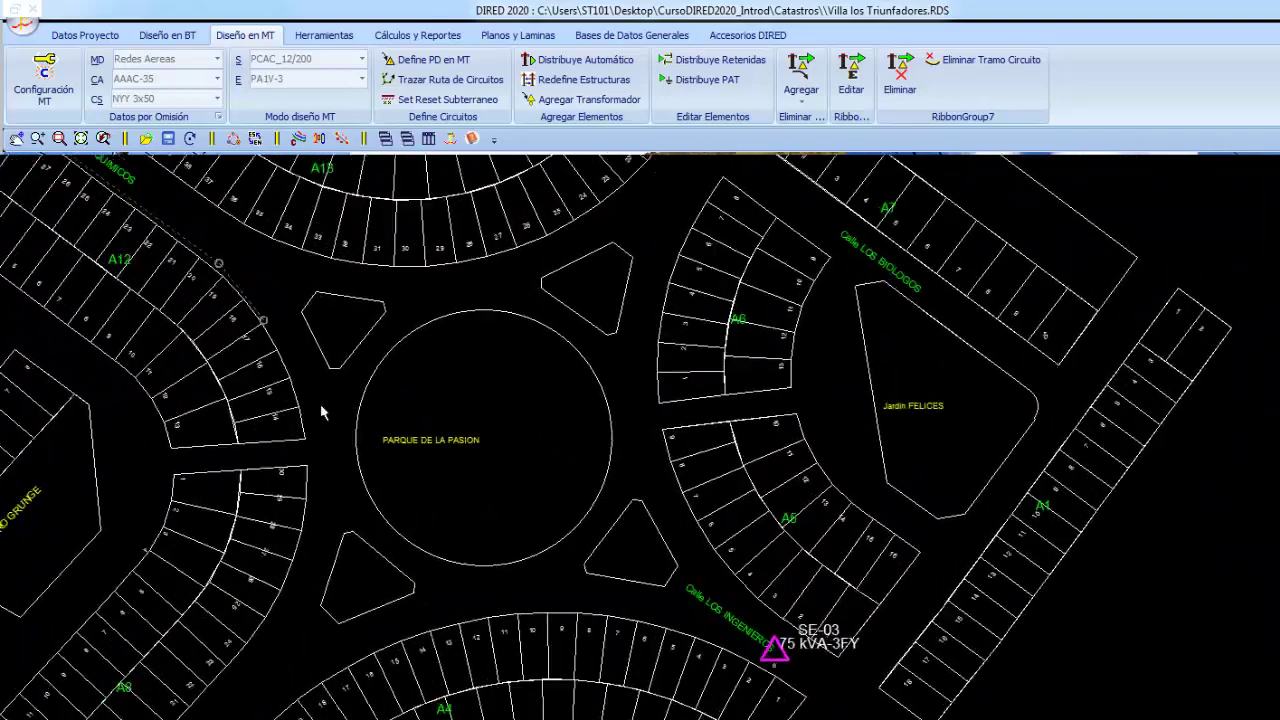
middle_drag(488, 348, 600, 371)
scroll(600, 371, down, 1)
middle_drag(400, 300, 620, 371)
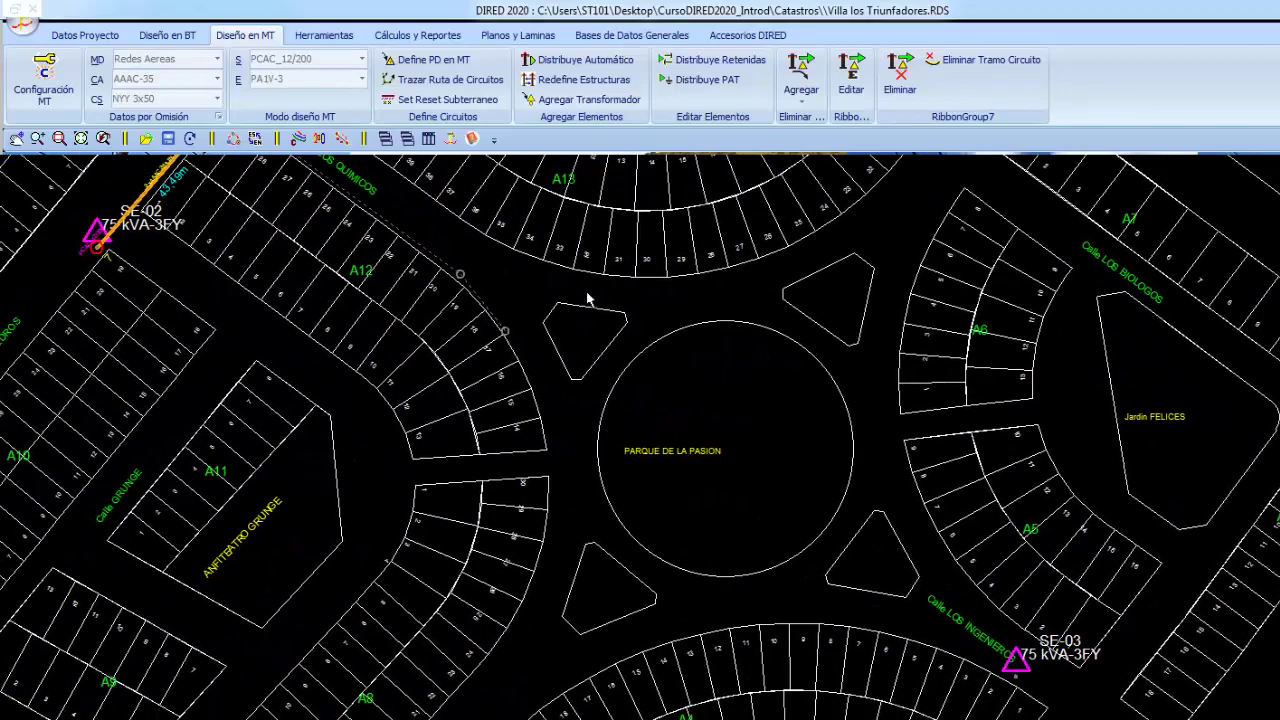
scroll(620, 371, up, 1)
middle_drag(271, 218, 381, 318)
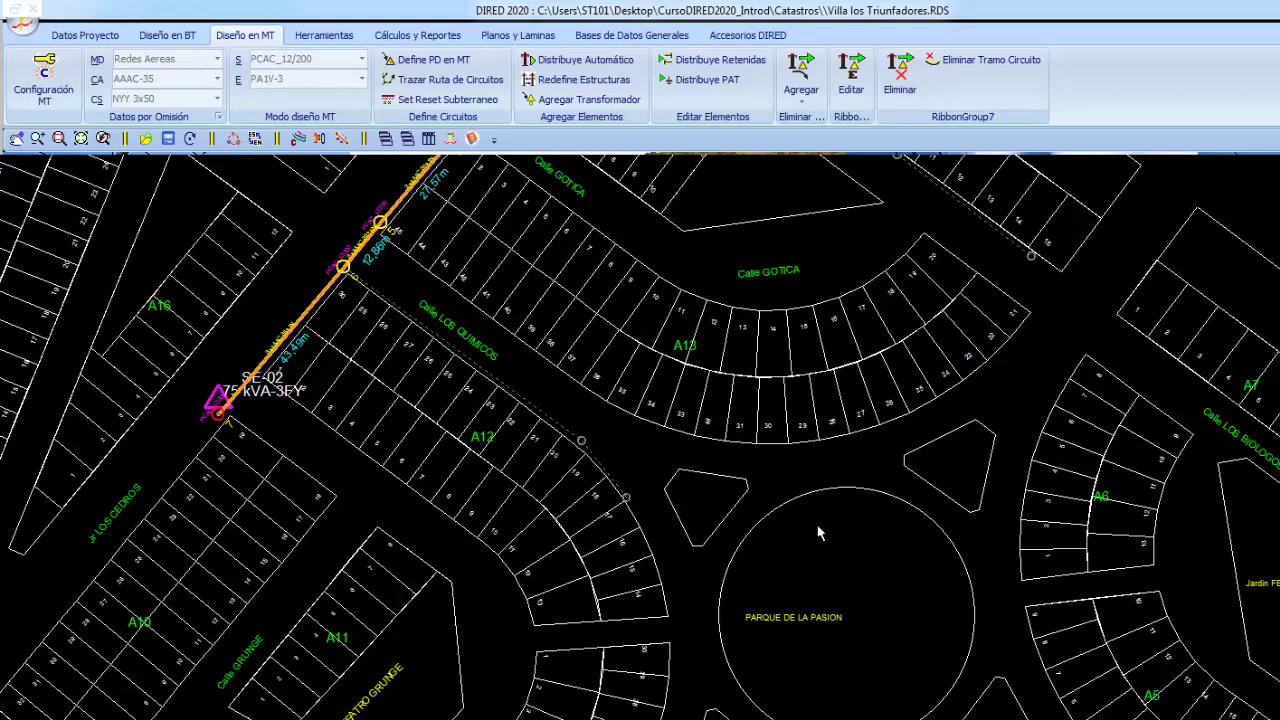
middle_drag(702, 571, 450, 350)
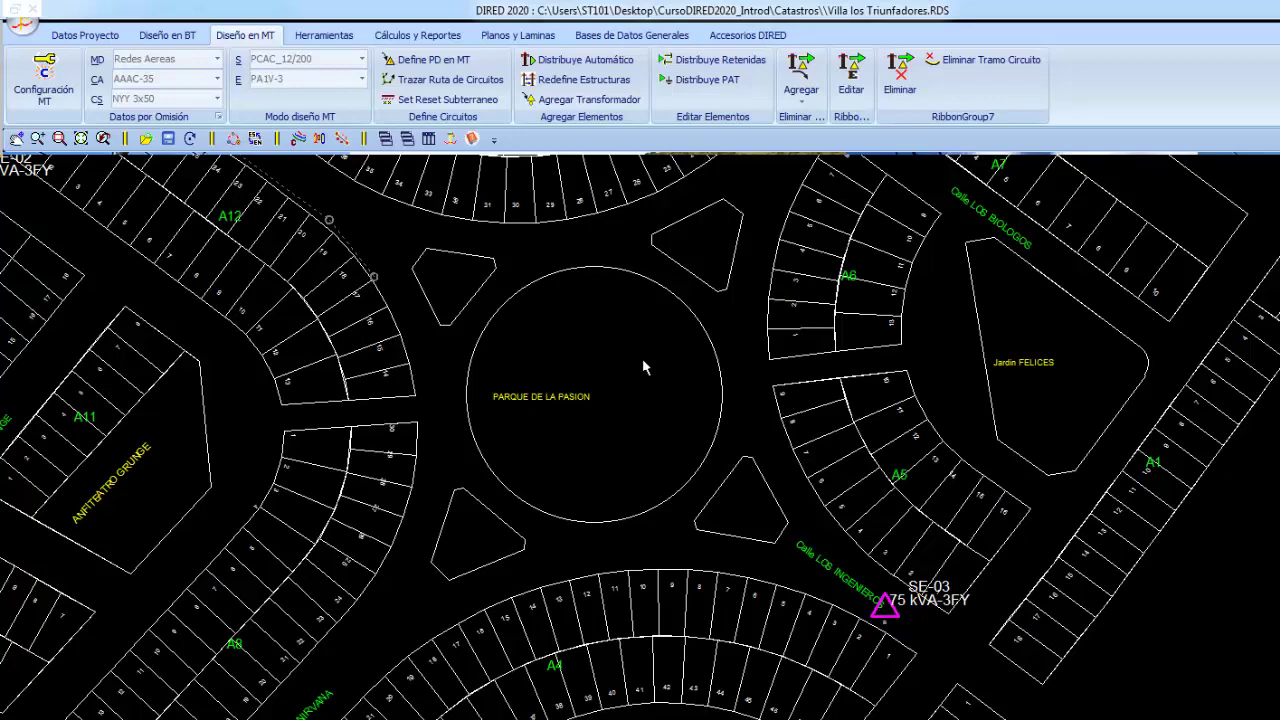
middle_drag(706, 282, 441, 461)
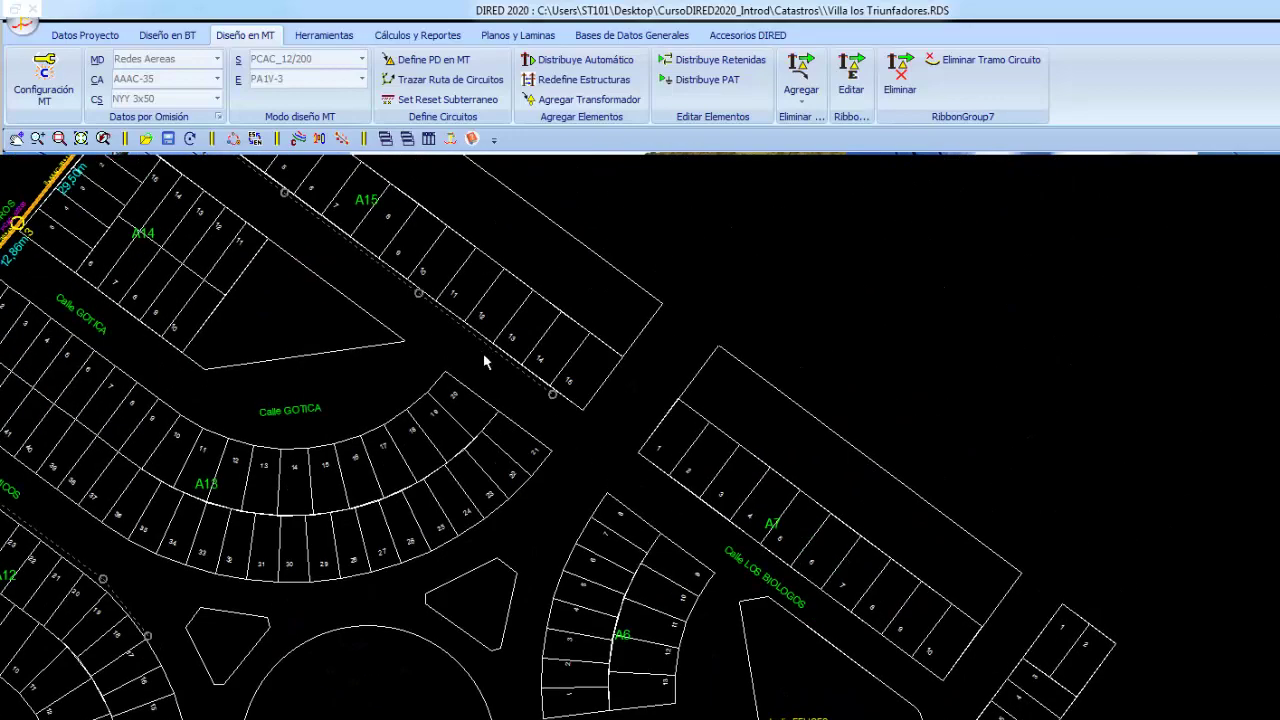
scroll(441, 461, up, 1)
scroll(224, 330, up, 2)
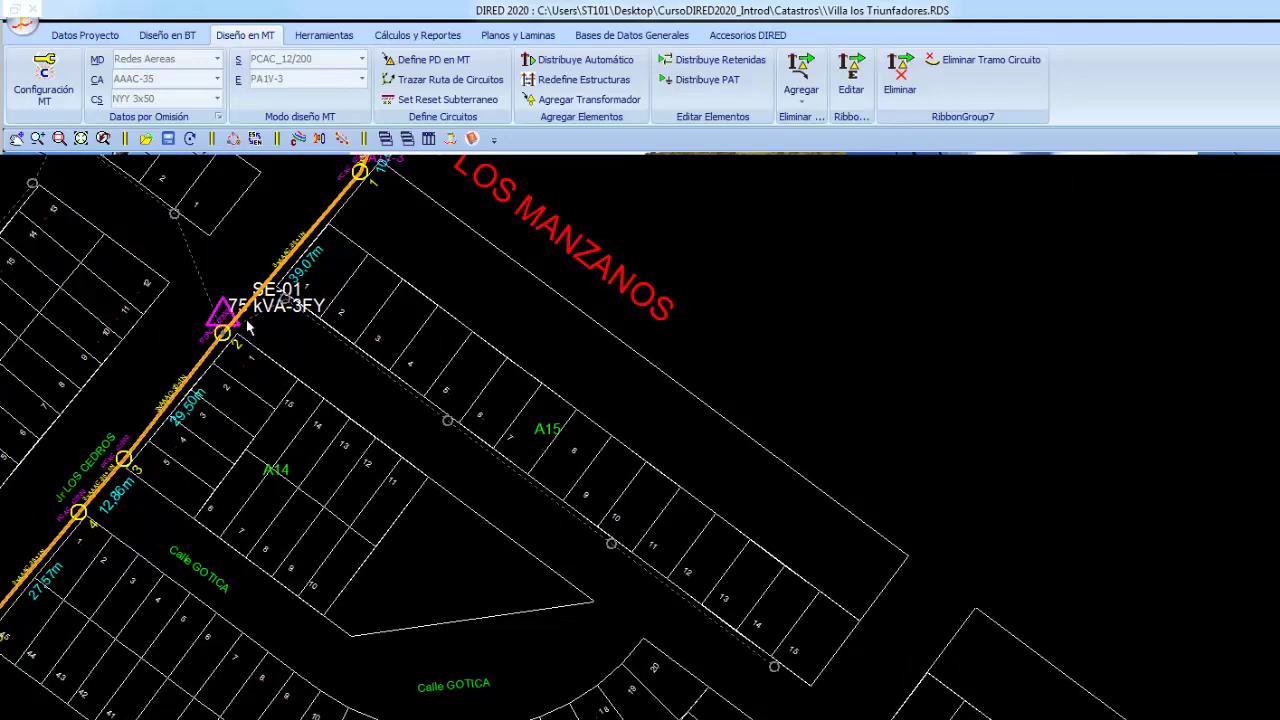
middle_drag(594, 530, 347, 285)
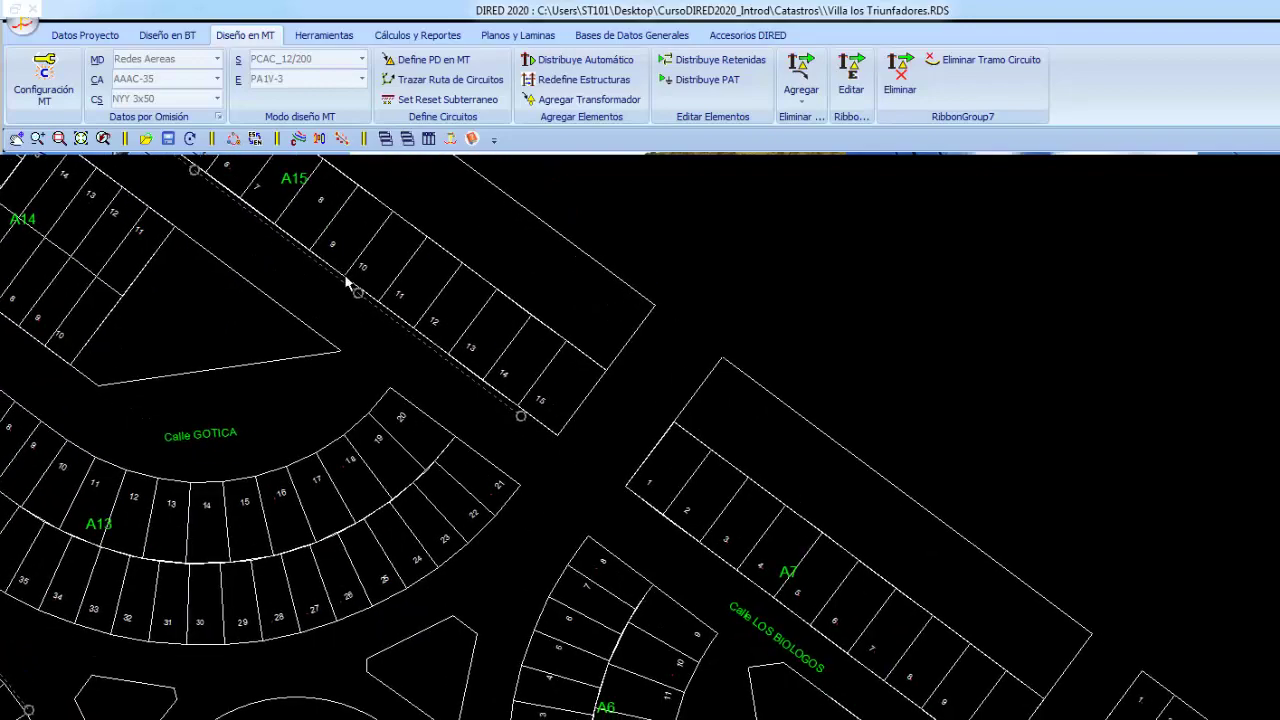
middle_drag(680, 562, 546, 279)
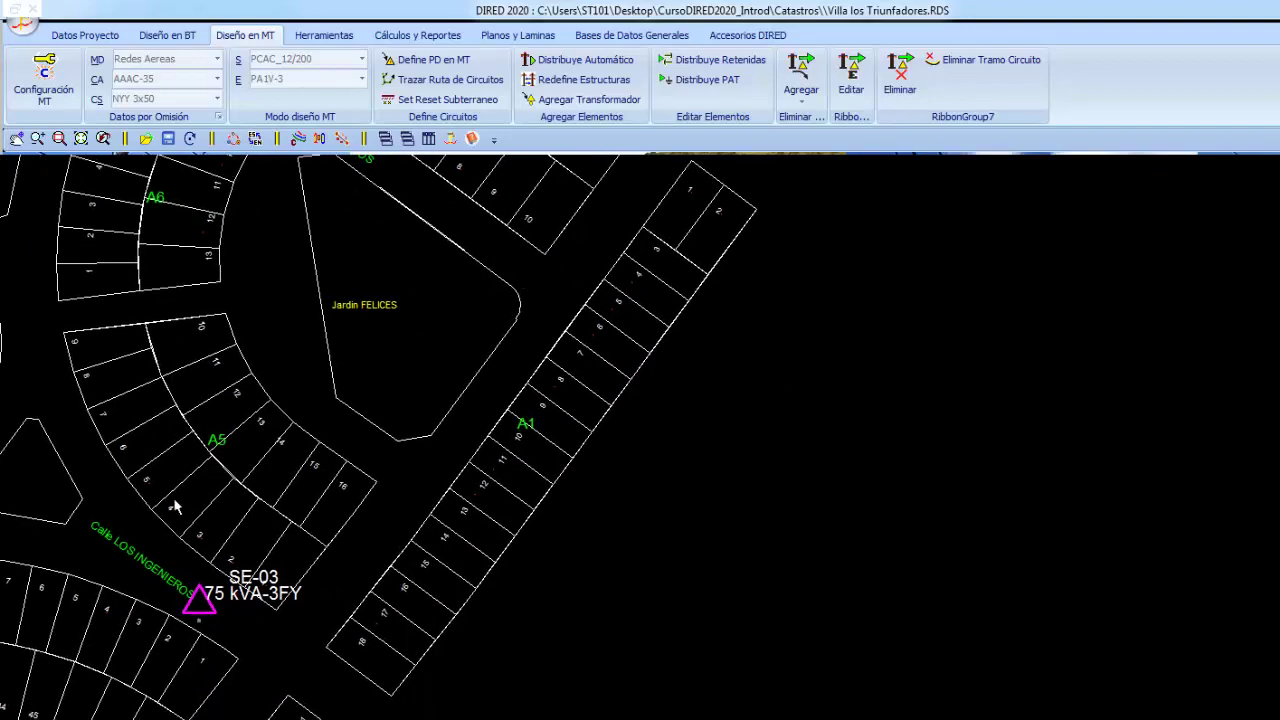
scroll(240, 470, down, 1)
scroll(310, 430, down, 1)
scroll(380, 390, down, 1)
scroll(444, 354, down, 2)
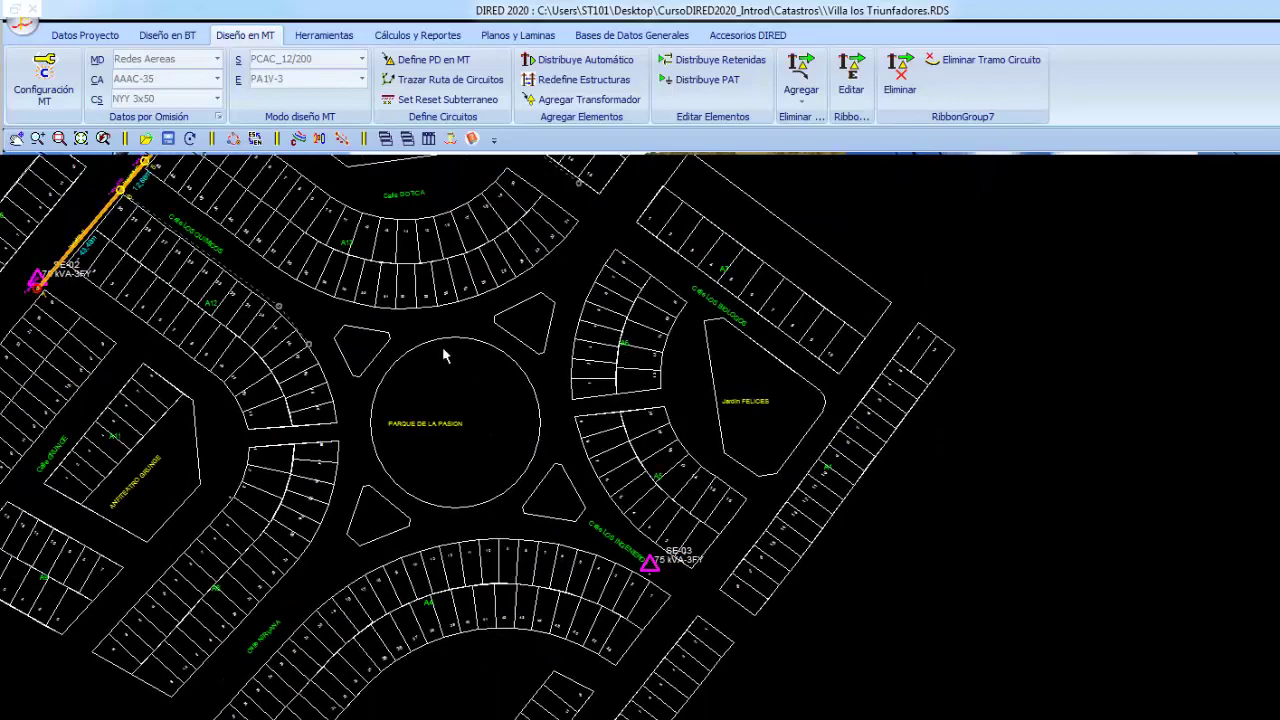
mouse_move(445, 355)
middle_down()
mouse_move(461, 392)
mouse_move(530, 440)
middle_up()
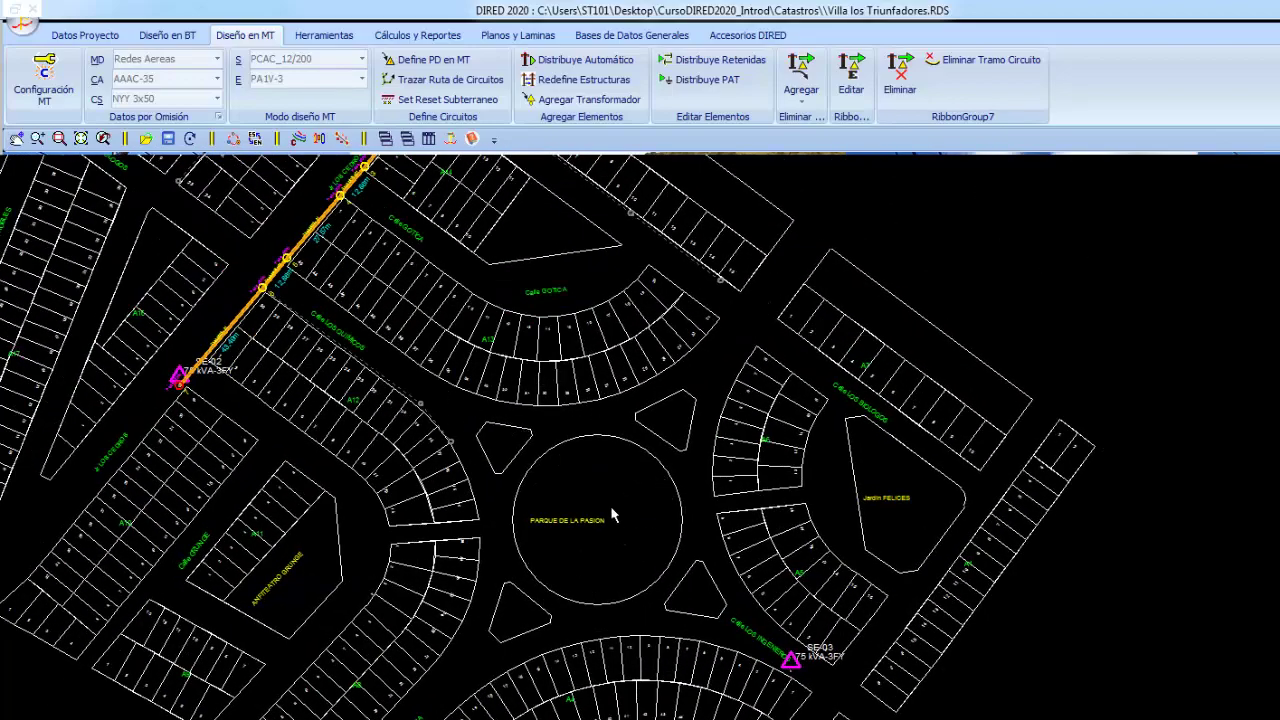
scroll(587, 510, up, 1)
mouse_move(447, 417)
middle_down()
mouse_move(524, 487)
mouse_move(628, 538)
middle_up()
scroll(476, 483, up, 1)
middle_drag(396, 459, 638, 514)
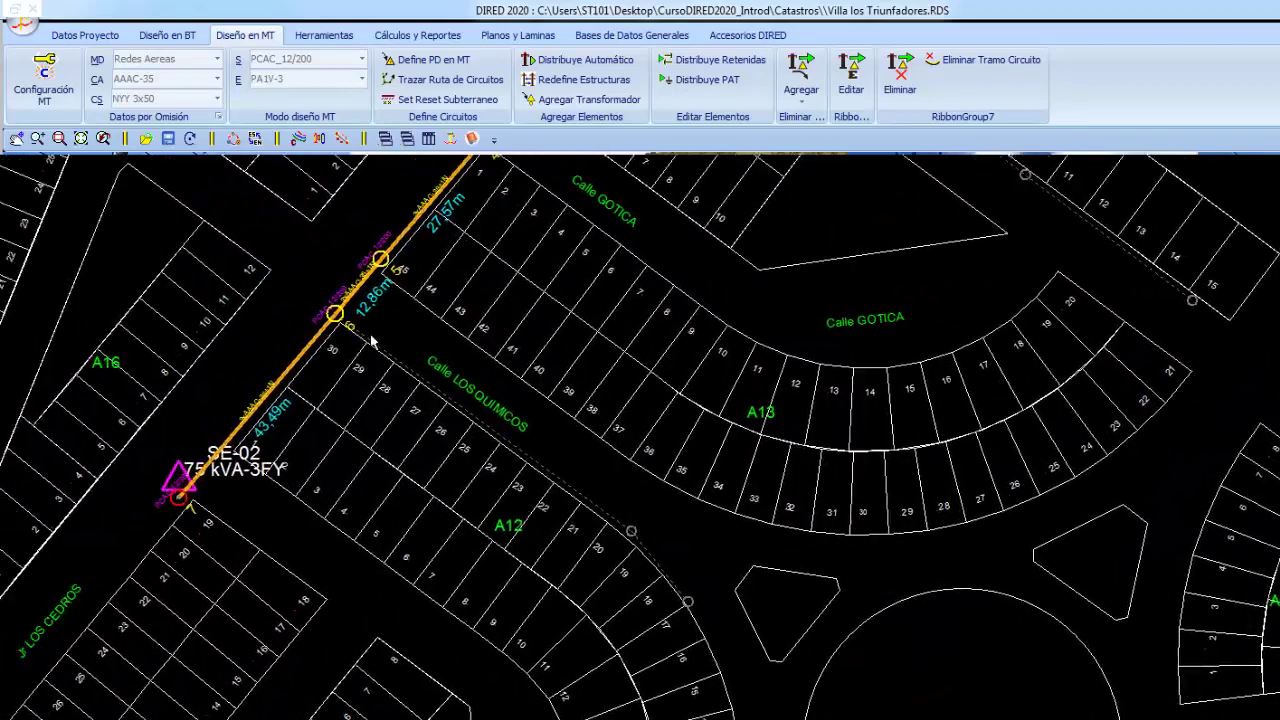
middle_drag(354, 340, 270, 290)
scroll(300, 310, up, 1)
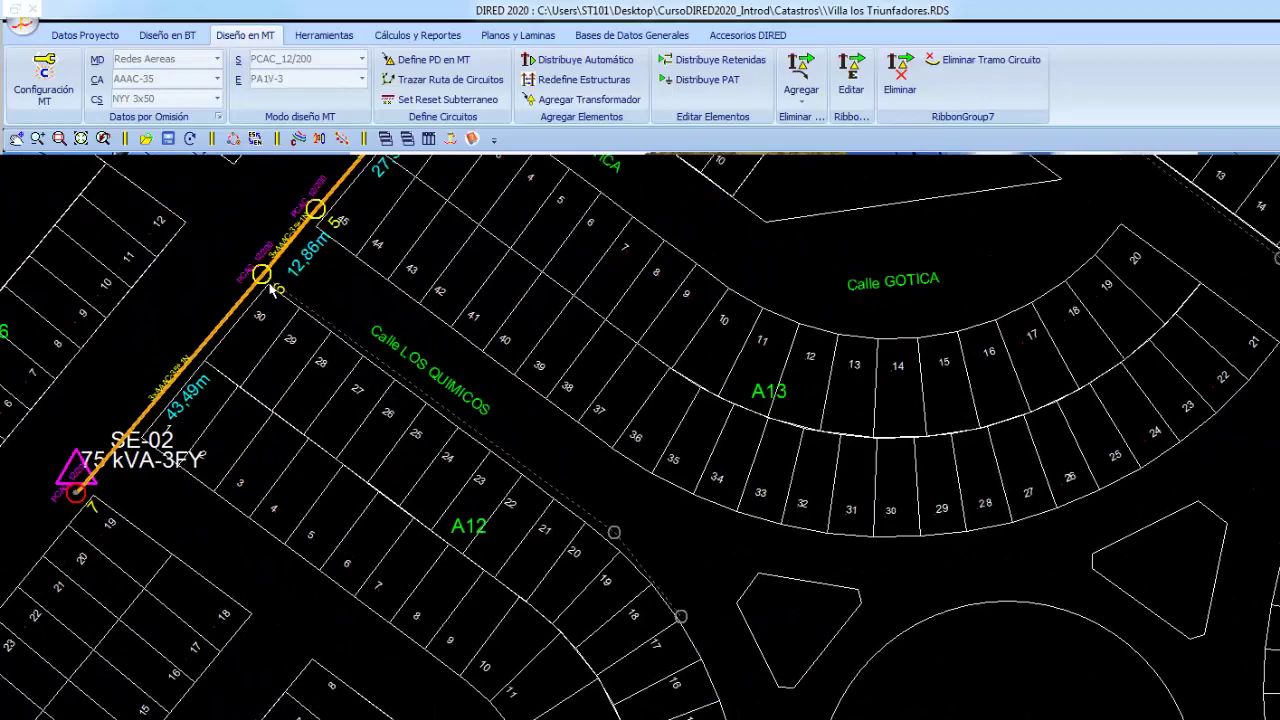
scroll(574, 560, up, 1)
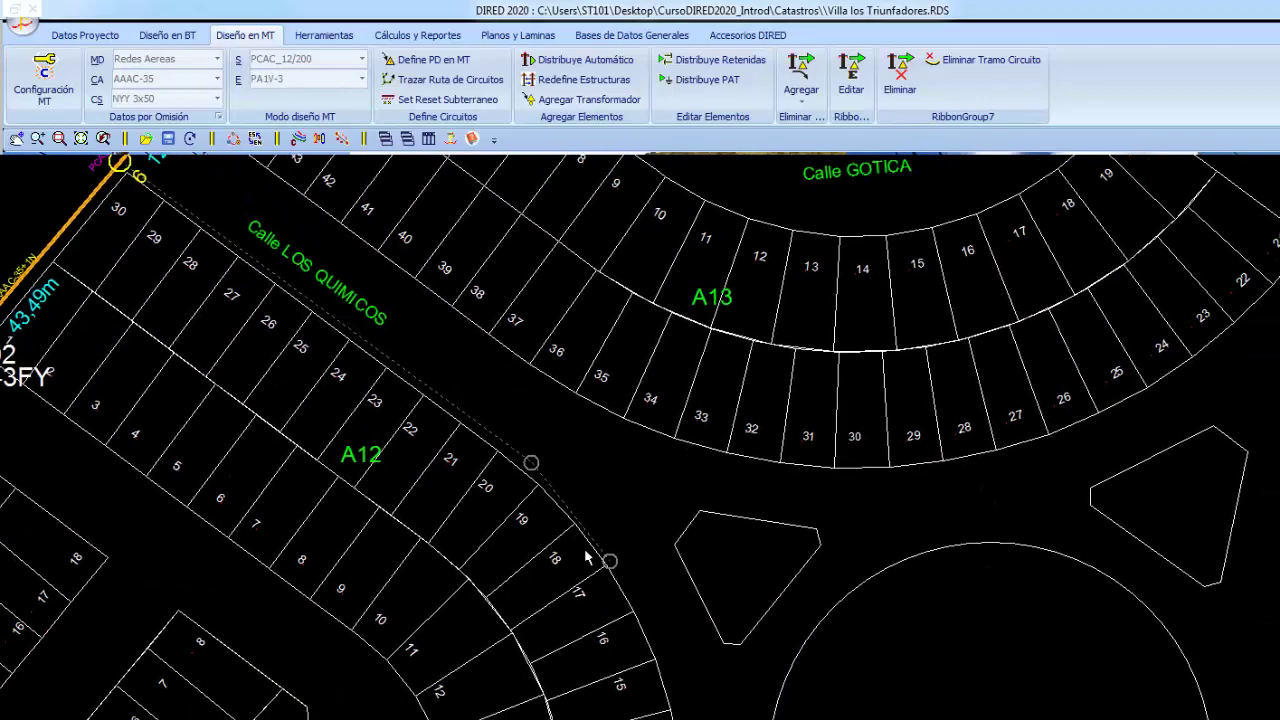
middle_drag(610, 562, 946, 712)
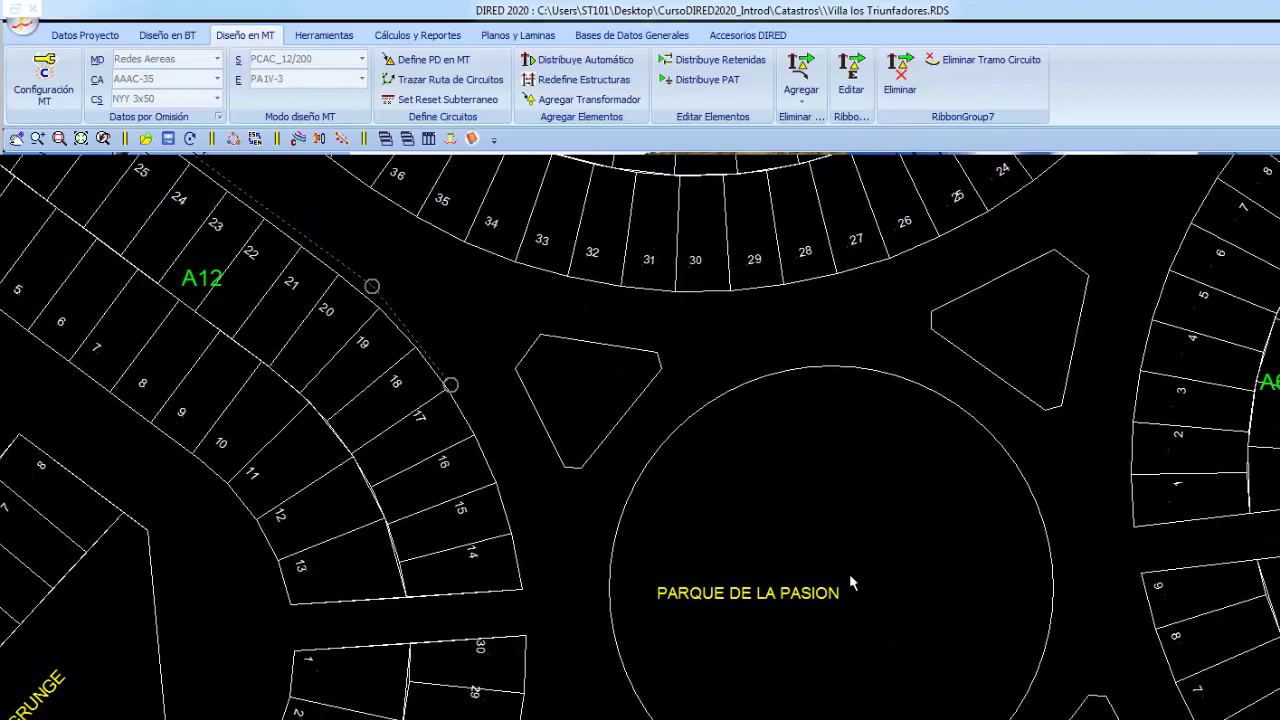
scroll(545, 418, down, 3)
middle_drag(545, 418, 570, 481)
scroll(570, 481, up, 1)
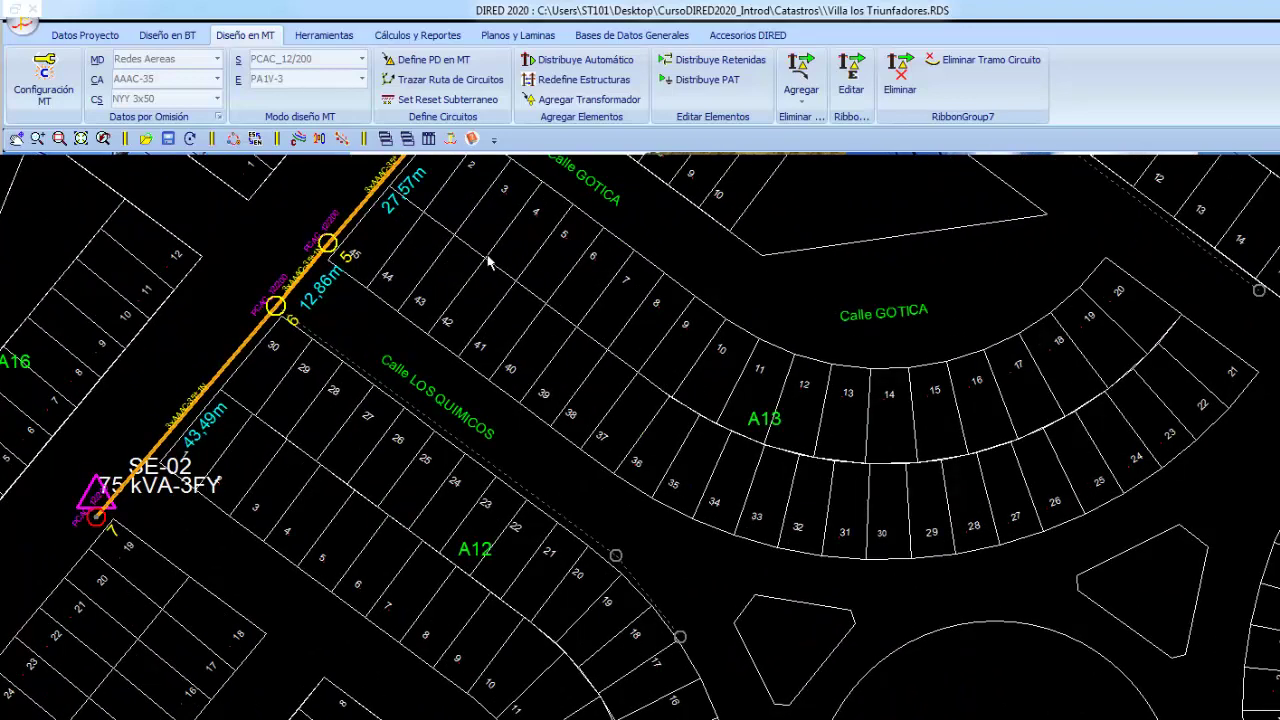
Branch an MT route from node 6 along Calle LOS QUIMICOS to points 6/1 and 6/2
click(450, 79)
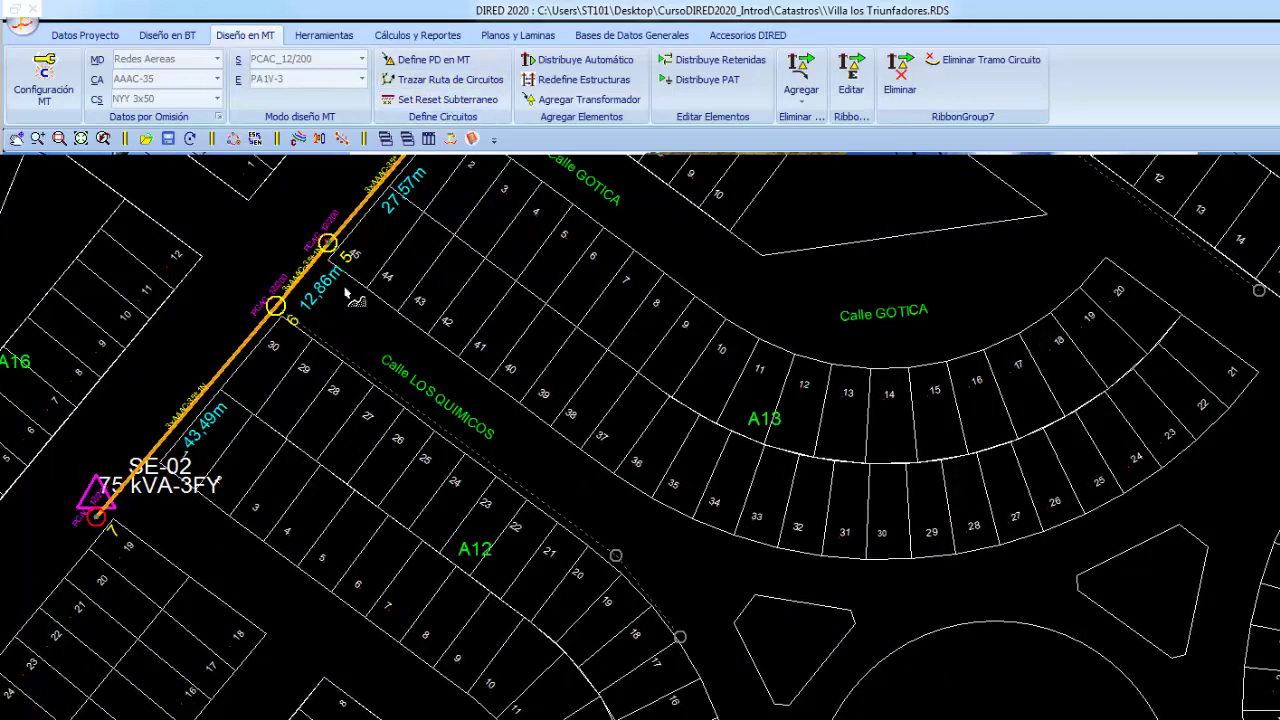
click(294, 331)
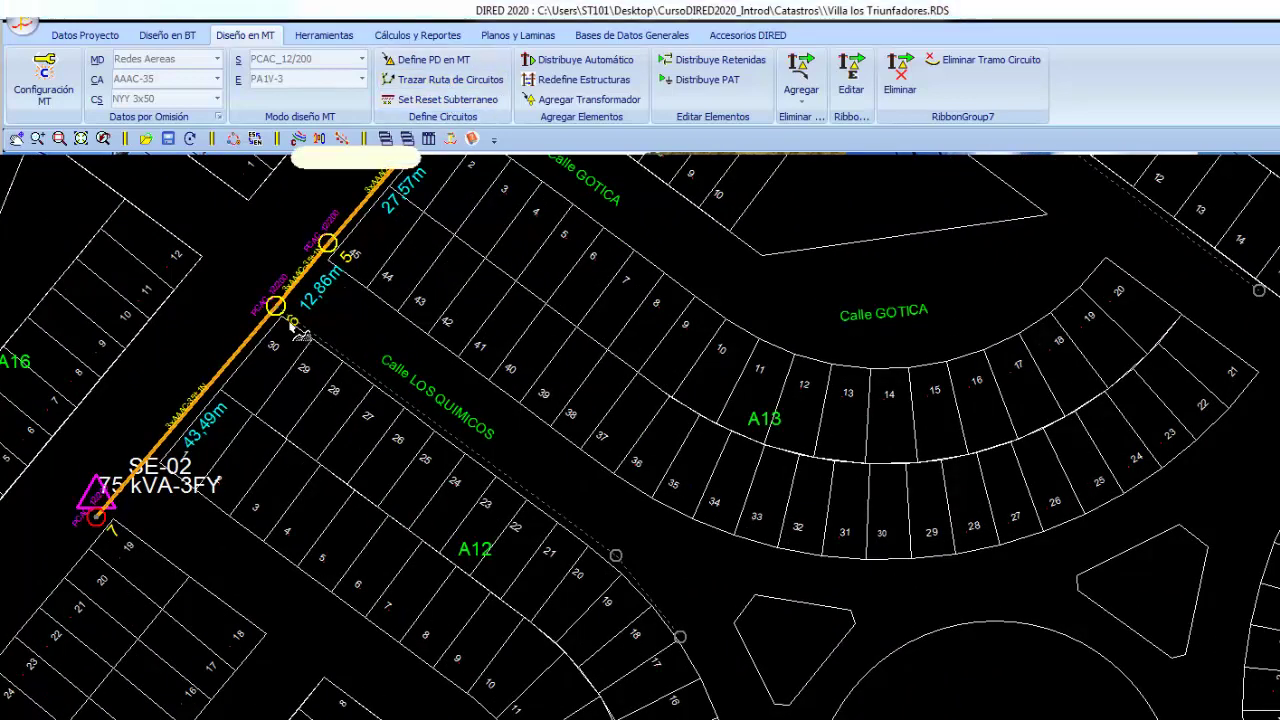
click(616, 557)
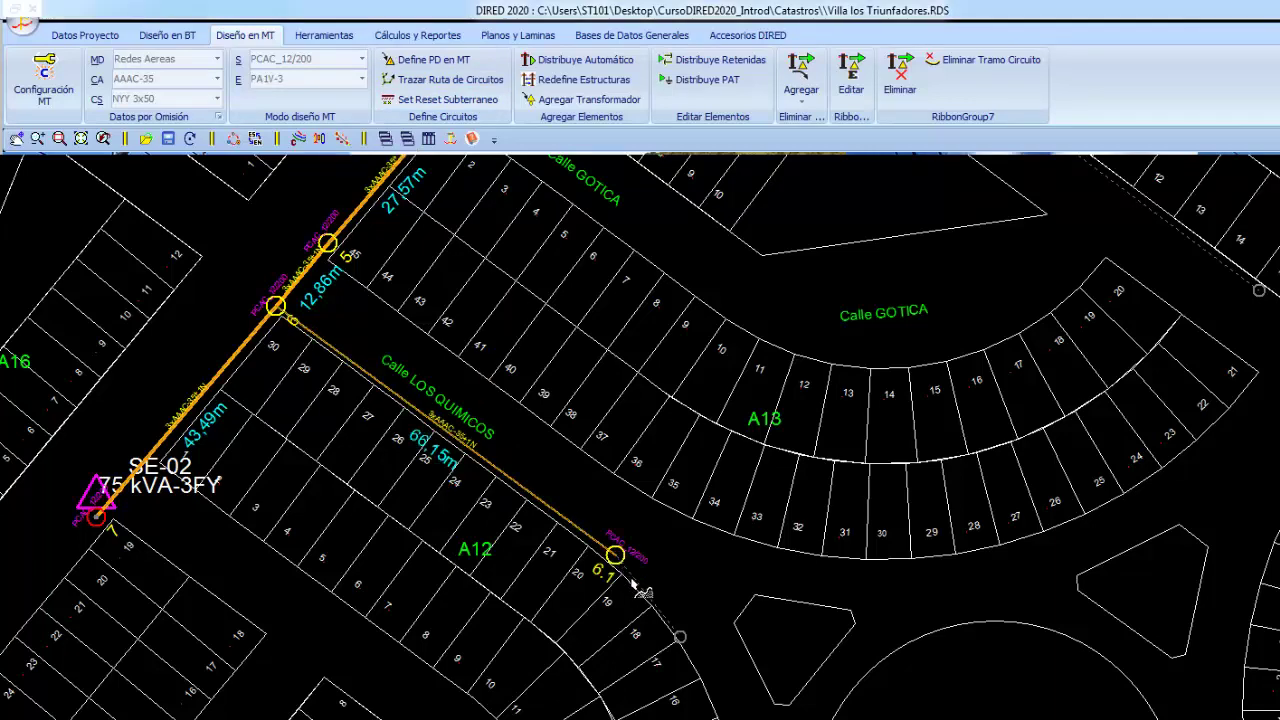
click(680, 637)
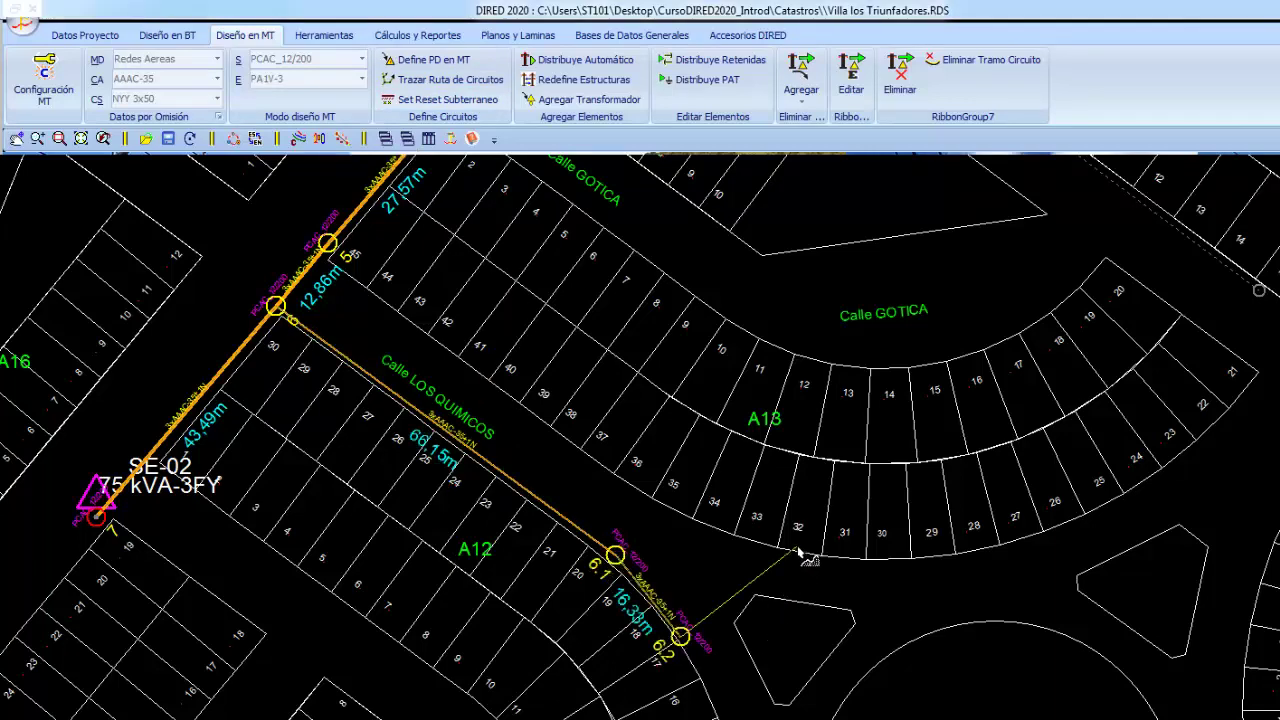
right_drag(828, 586, 586, 316)
click(603, 327)
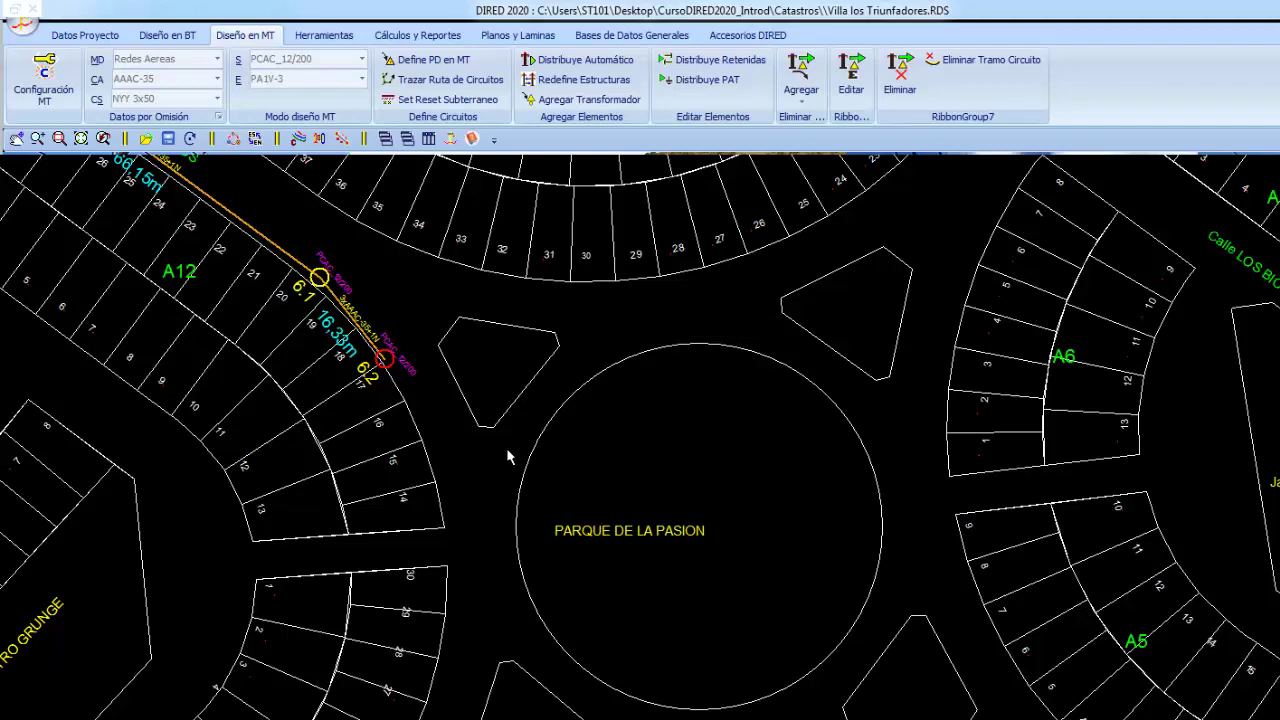
middle_drag(413, 413, 469, 366)
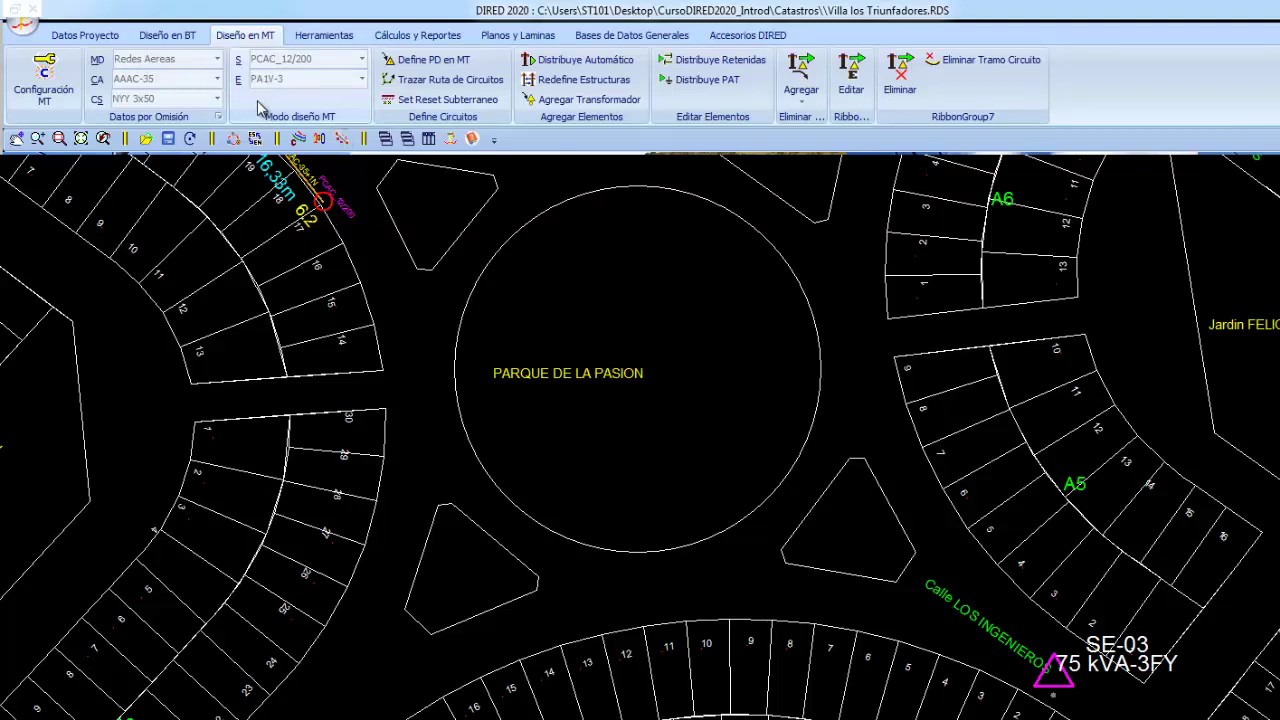
Confirm the default MT data and start a new route with underground network type
click(219, 119)
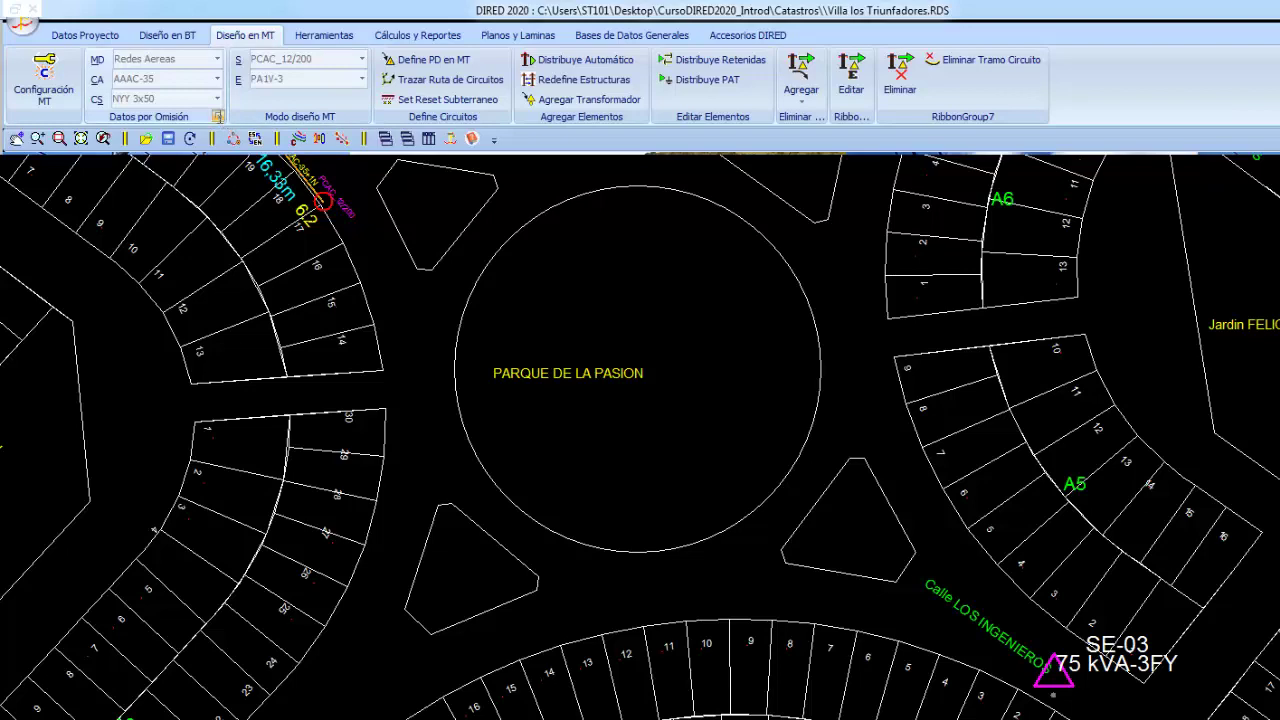
click(366, 416)
click(437, 85)
click(217, 60)
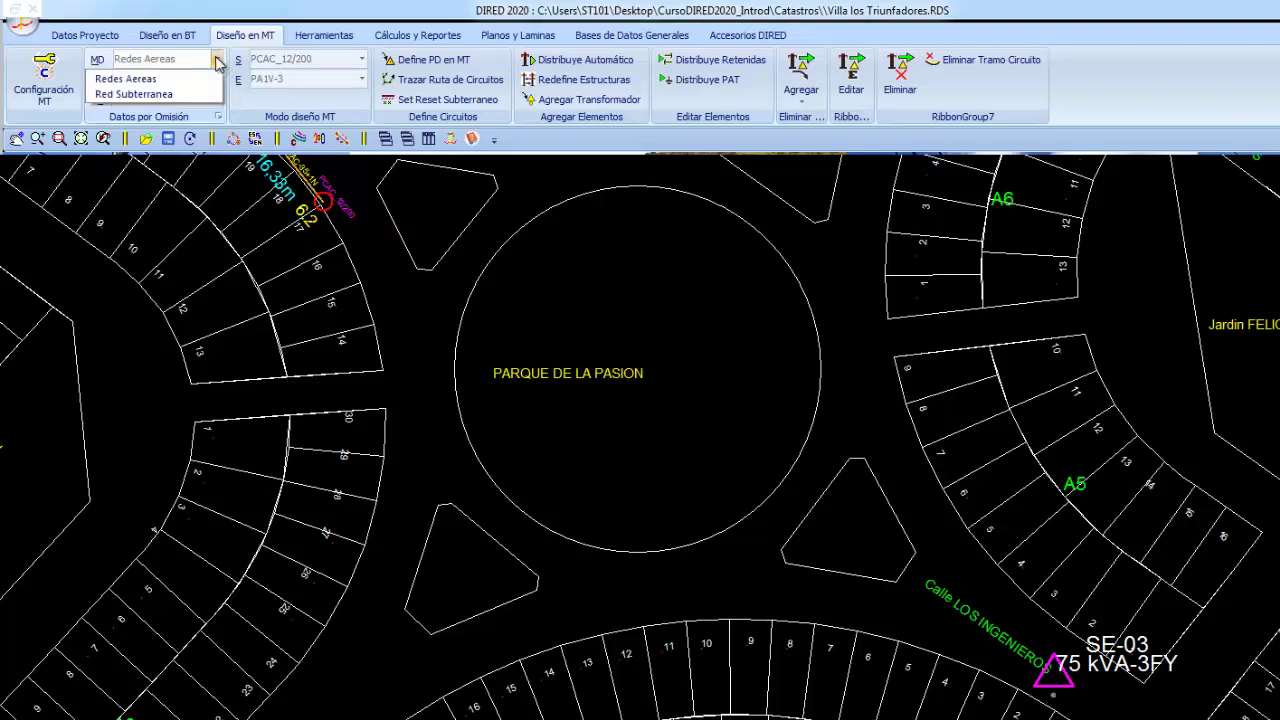
click(178, 93)
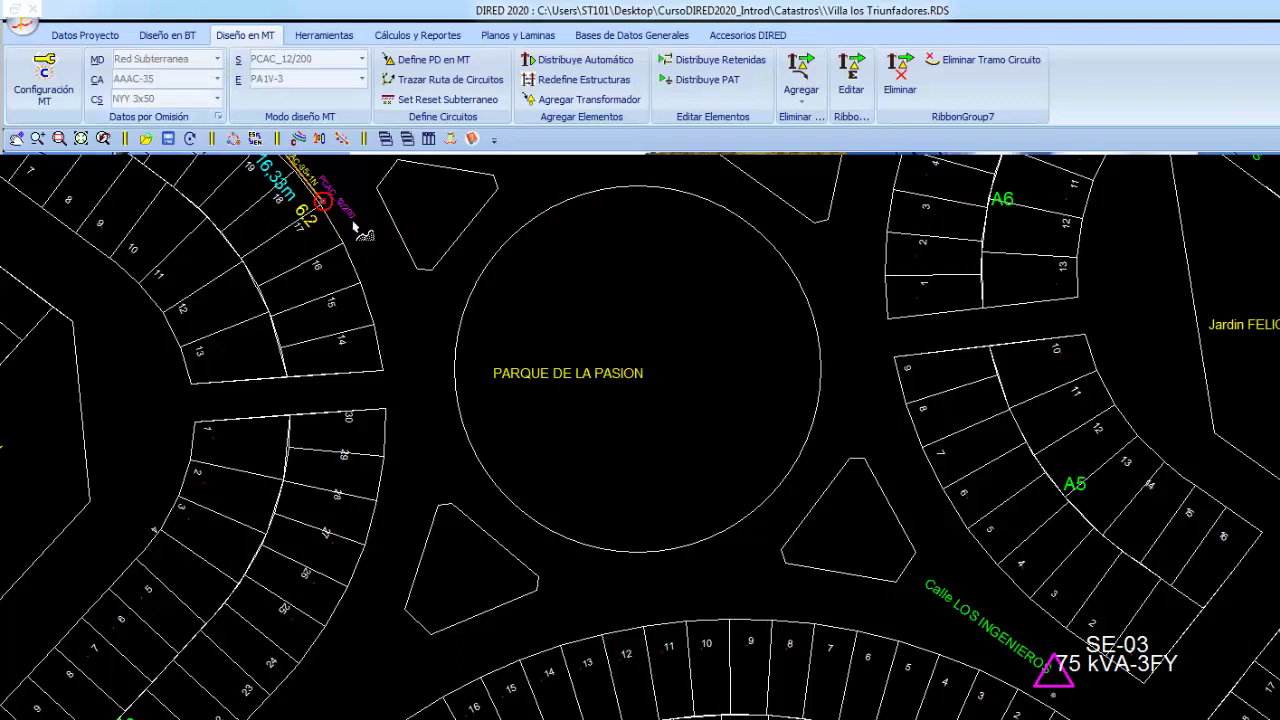
Place underground nodes B6.1–B6.6 around Parque de la Pasion, ending at substation SE-03
click(380, 334)
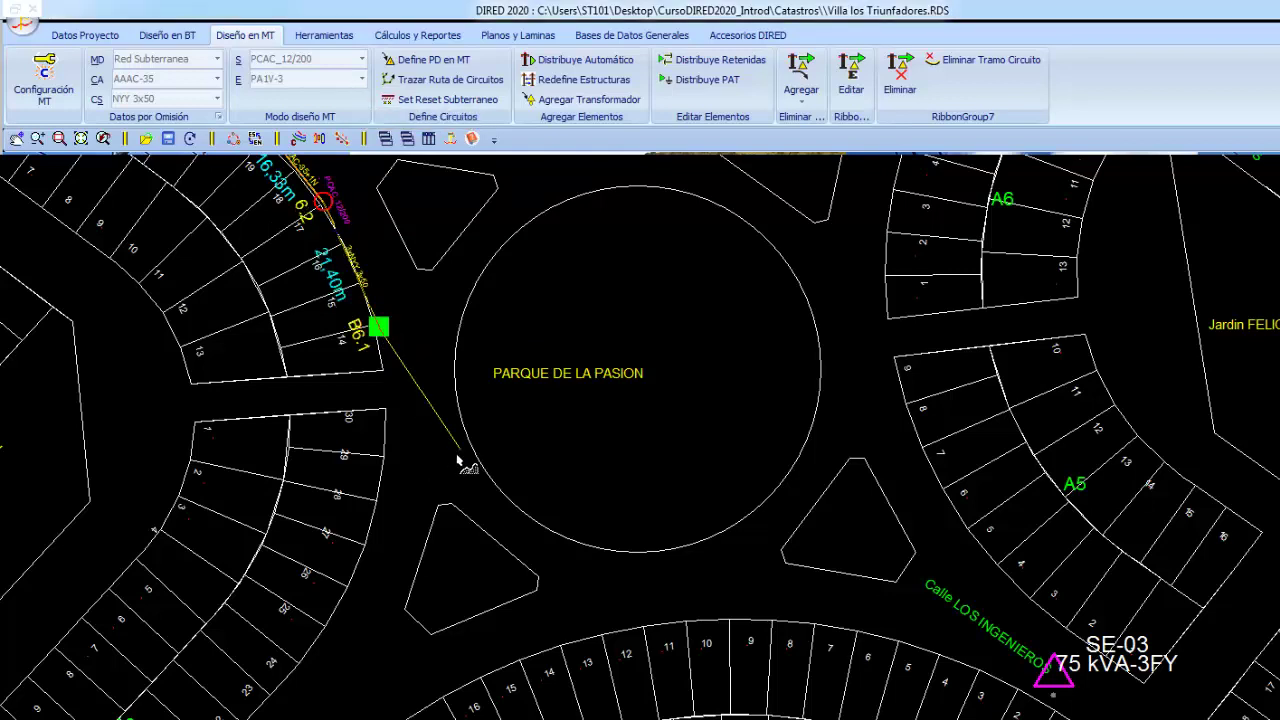
click(453, 499)
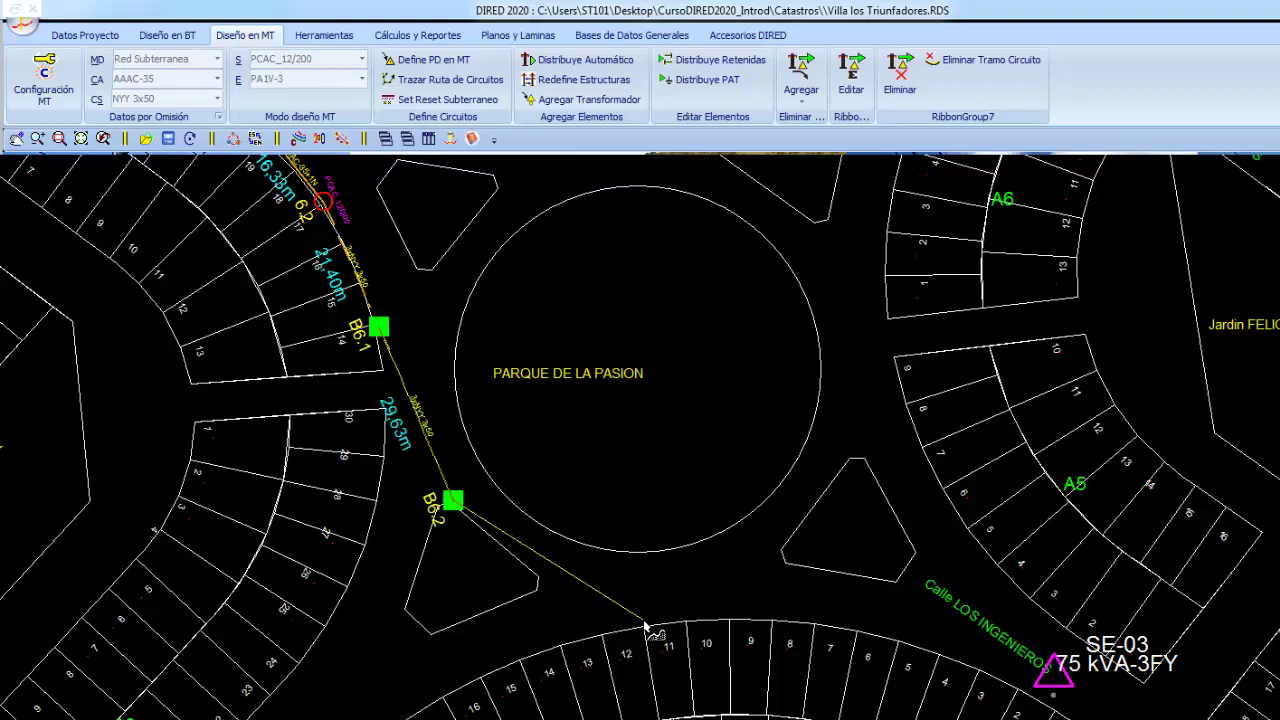
click(605, 628)
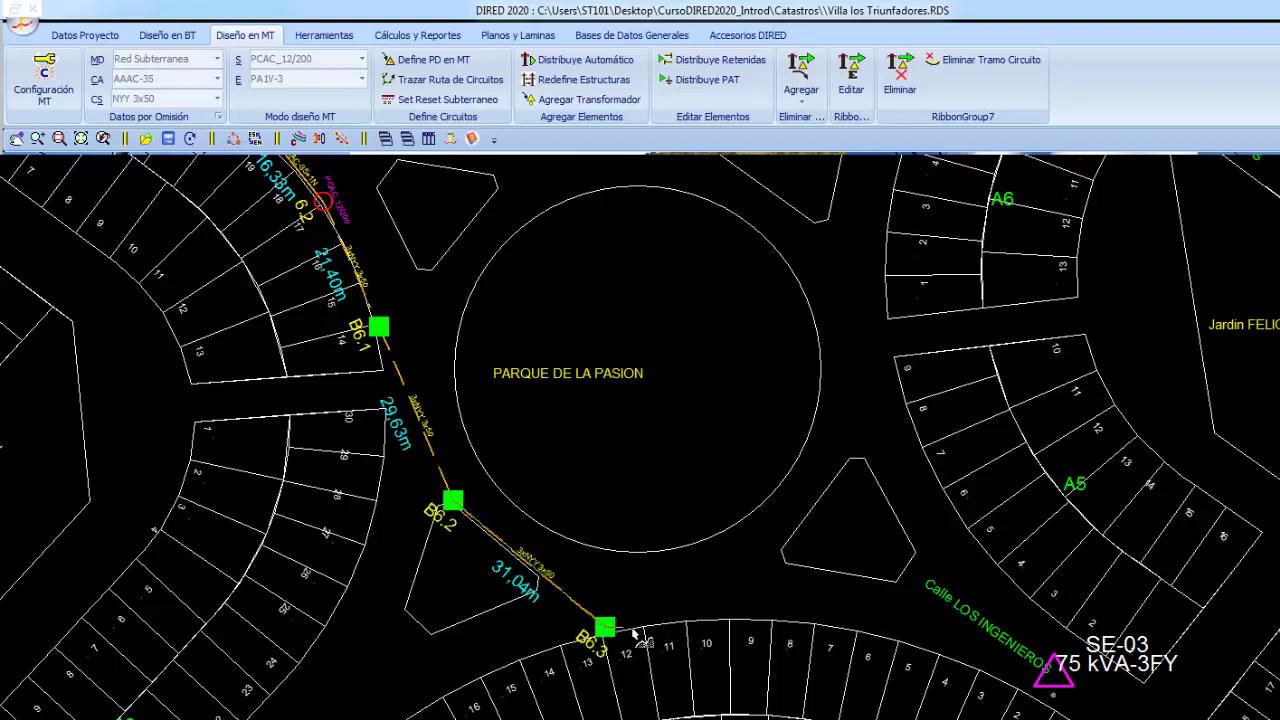
click(729, 614)
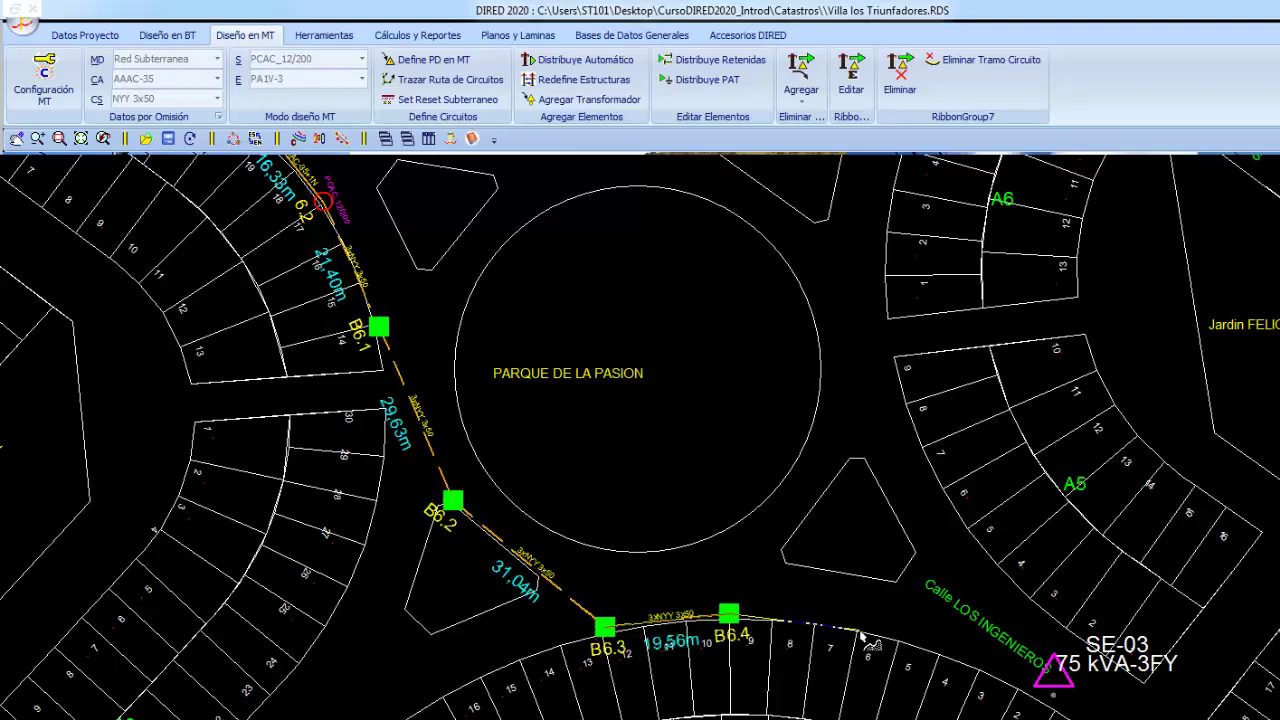
click(858, 627)
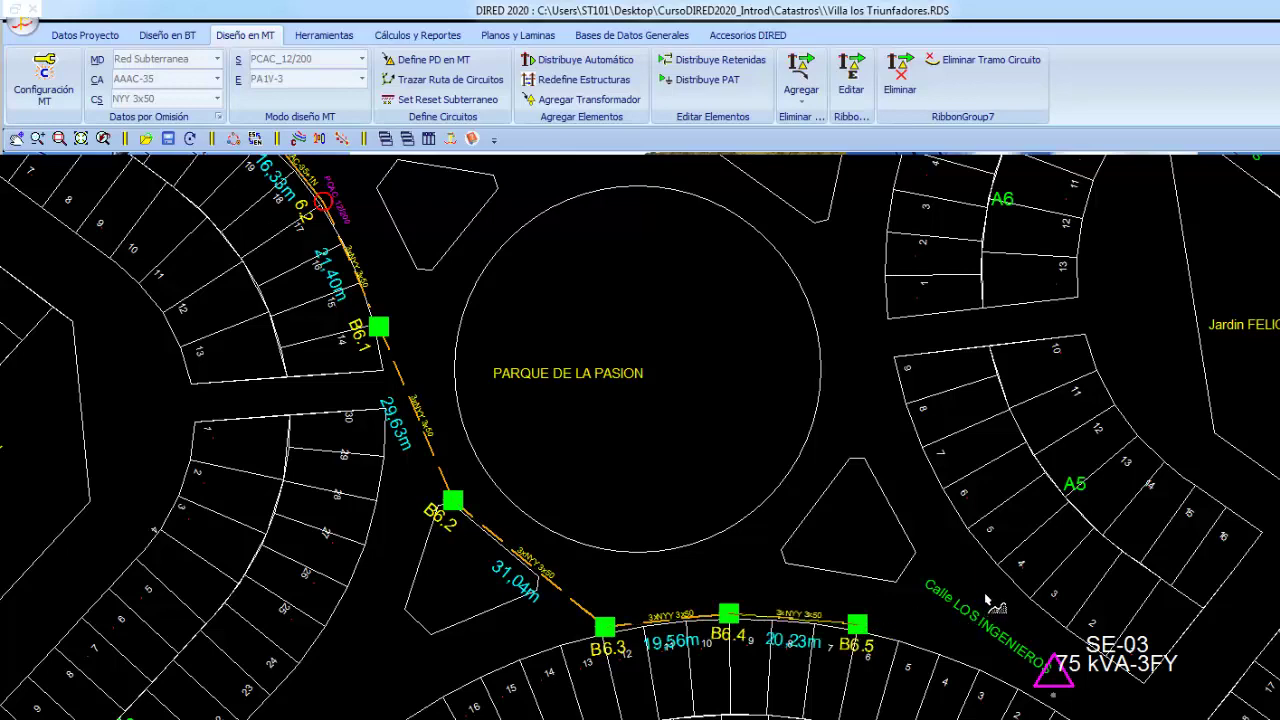
middle_drag(1008, 567, 575, 410)
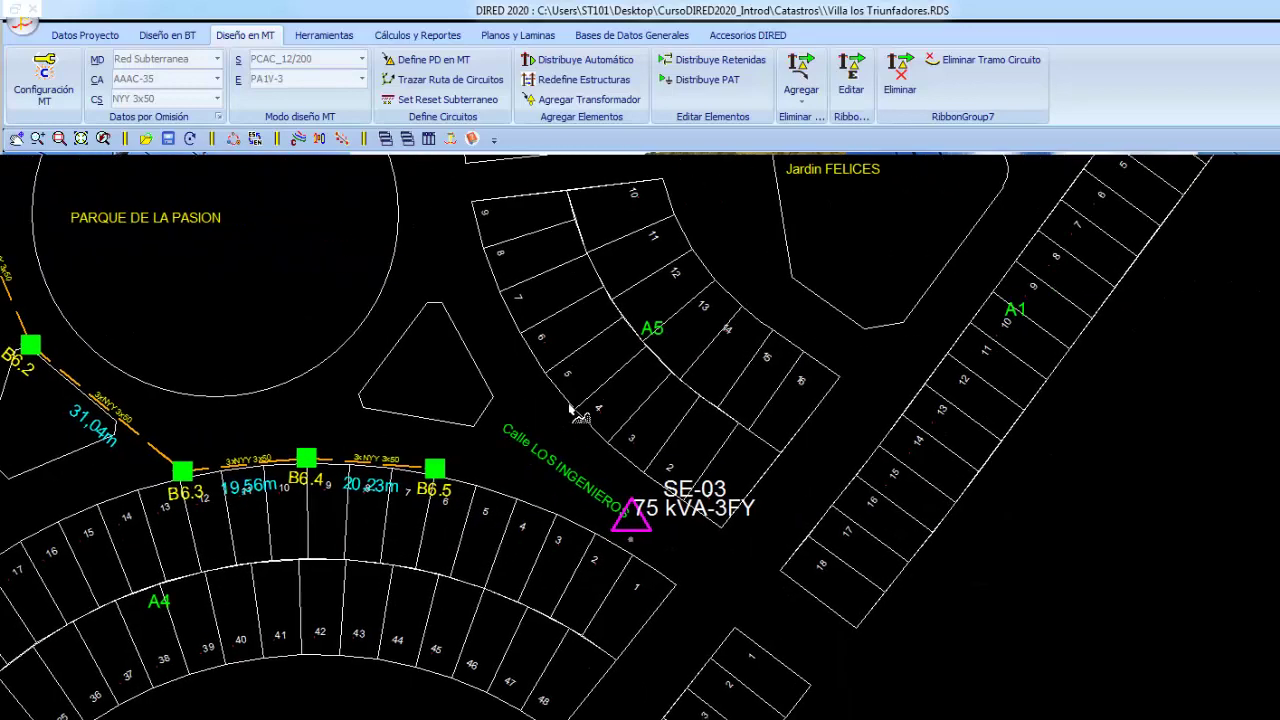
click(620, 541)
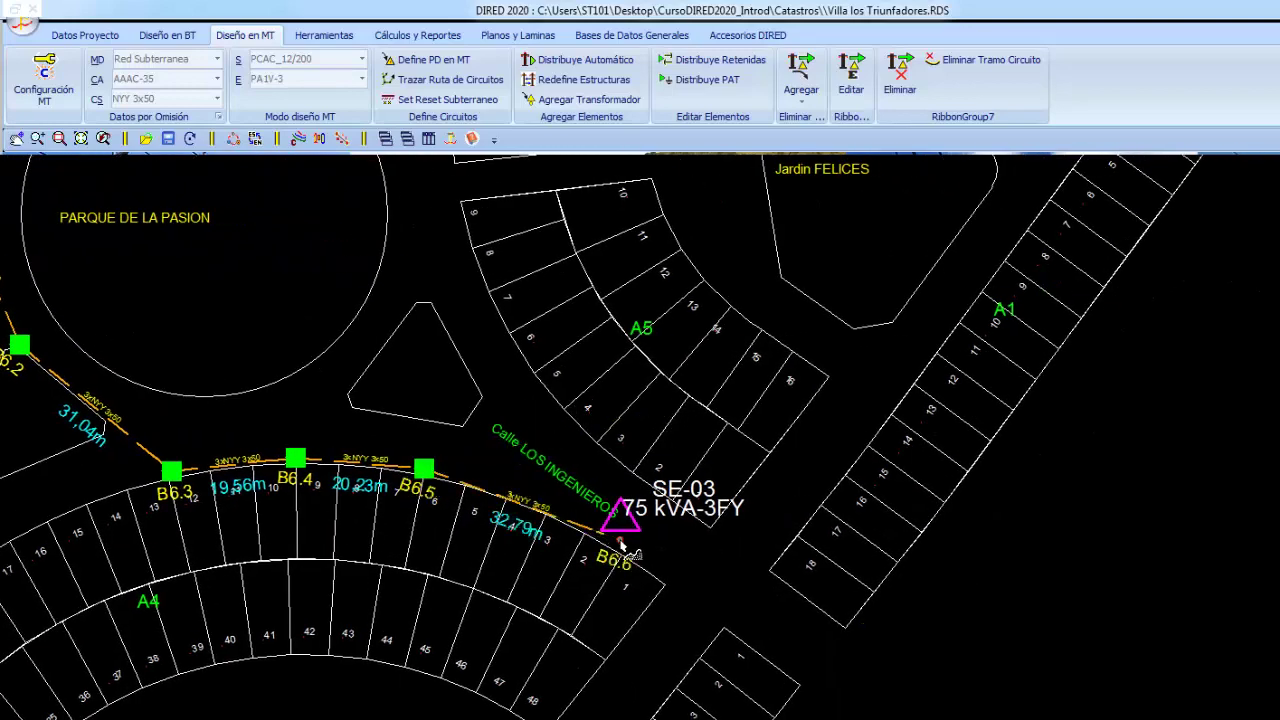
right_click(653, 382)
click(697, 393)
scroll(620, 480, down, 2)
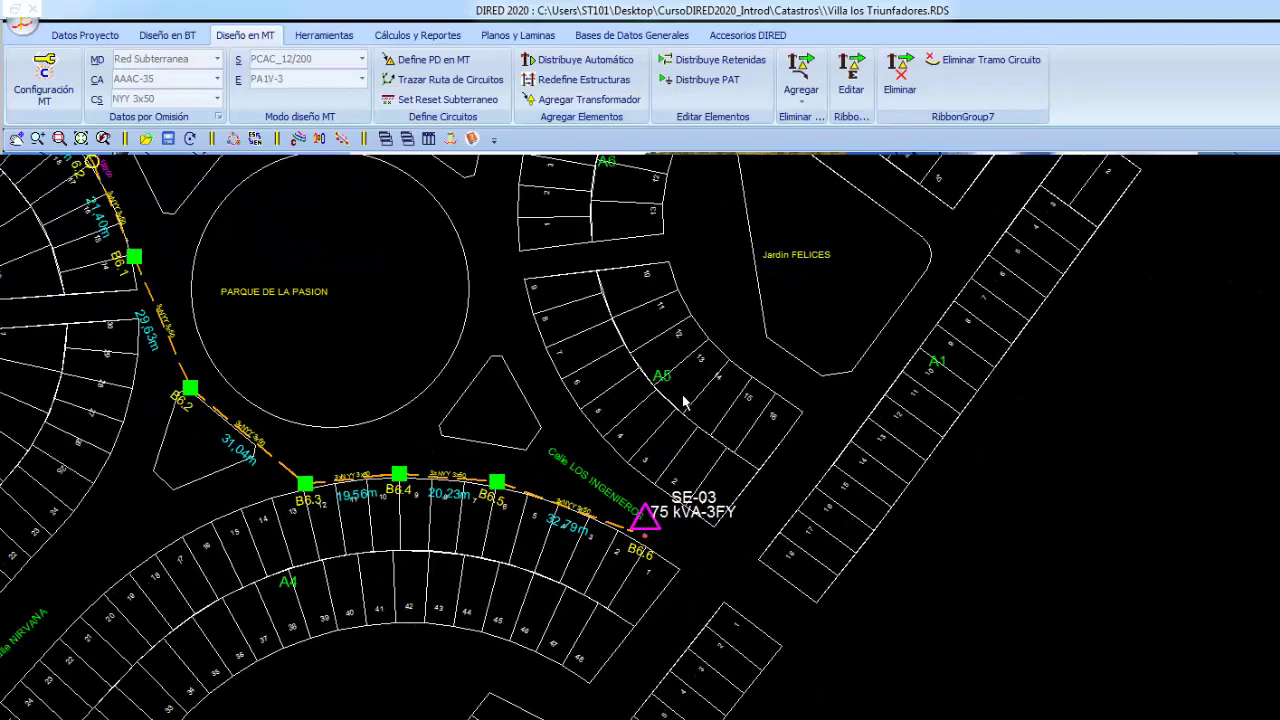
scroll(600, 470, down, 2)
scroll(404, 369, up, 1)
middle_drag(404, 369, 583, 547)
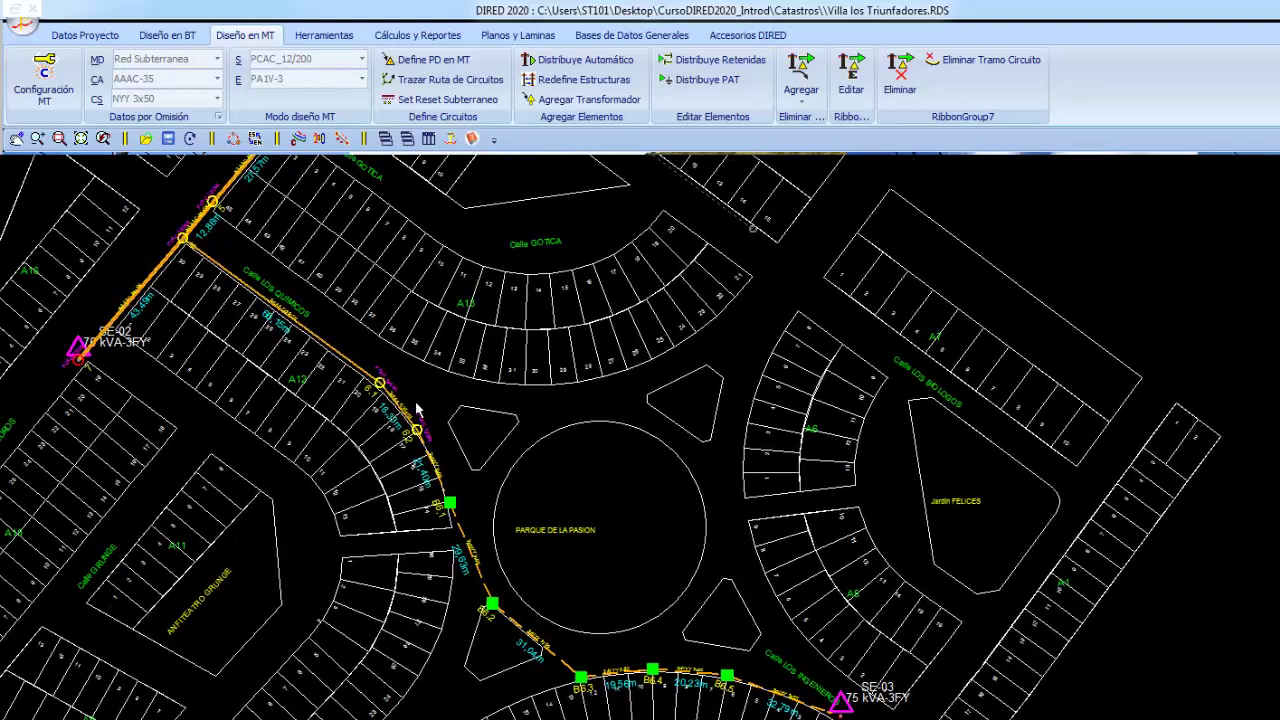
scroll(734, 522, up, 1)
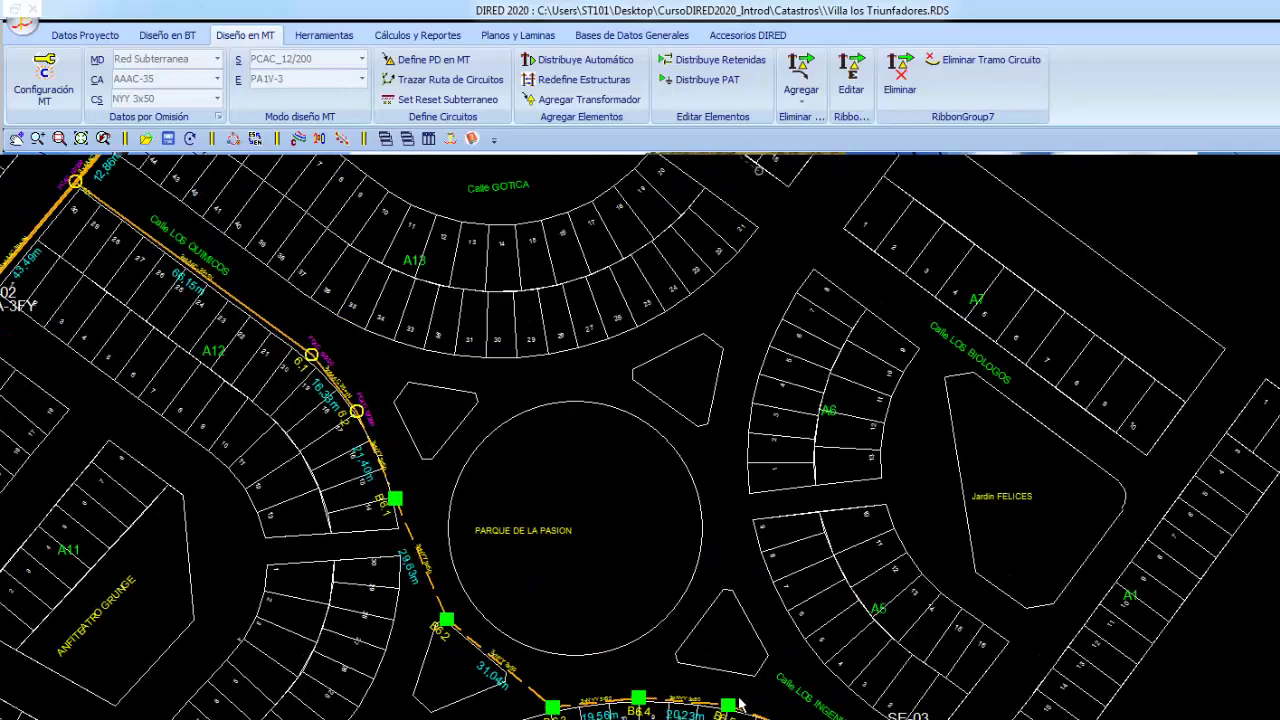
middle_drag(753, 660, 647, 501)
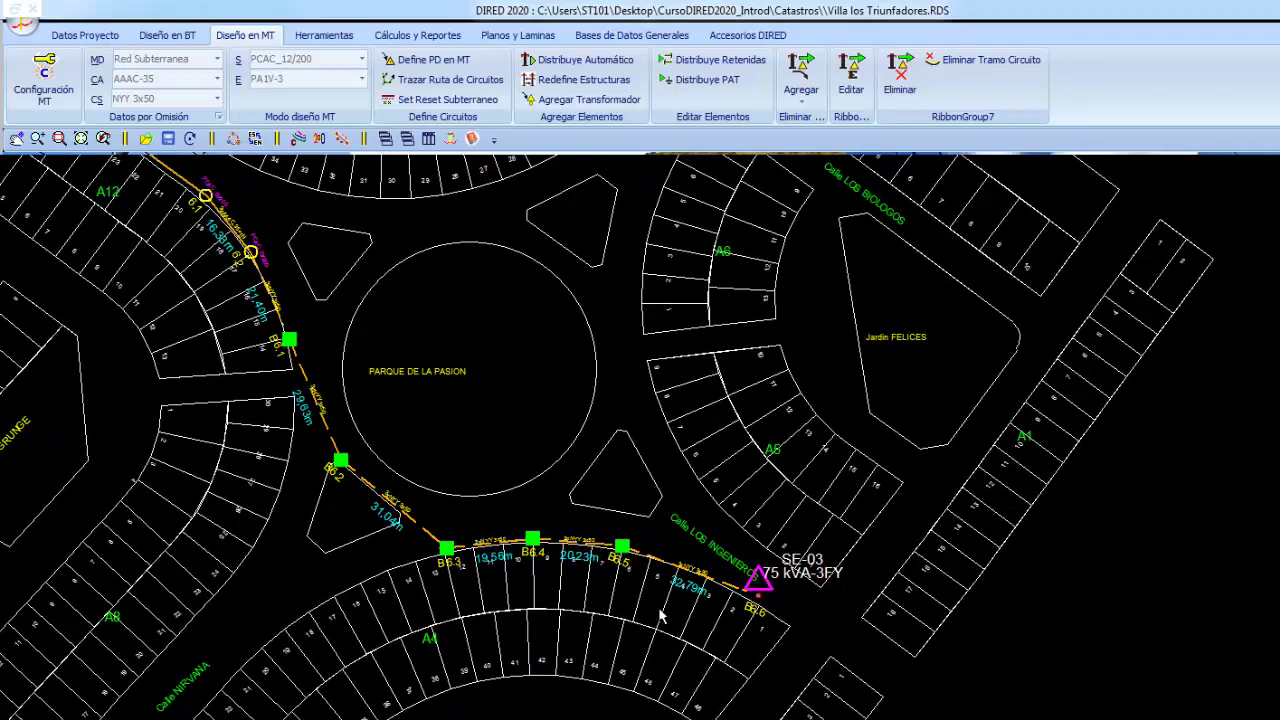
middle_drag(477, 370, 548, 465)
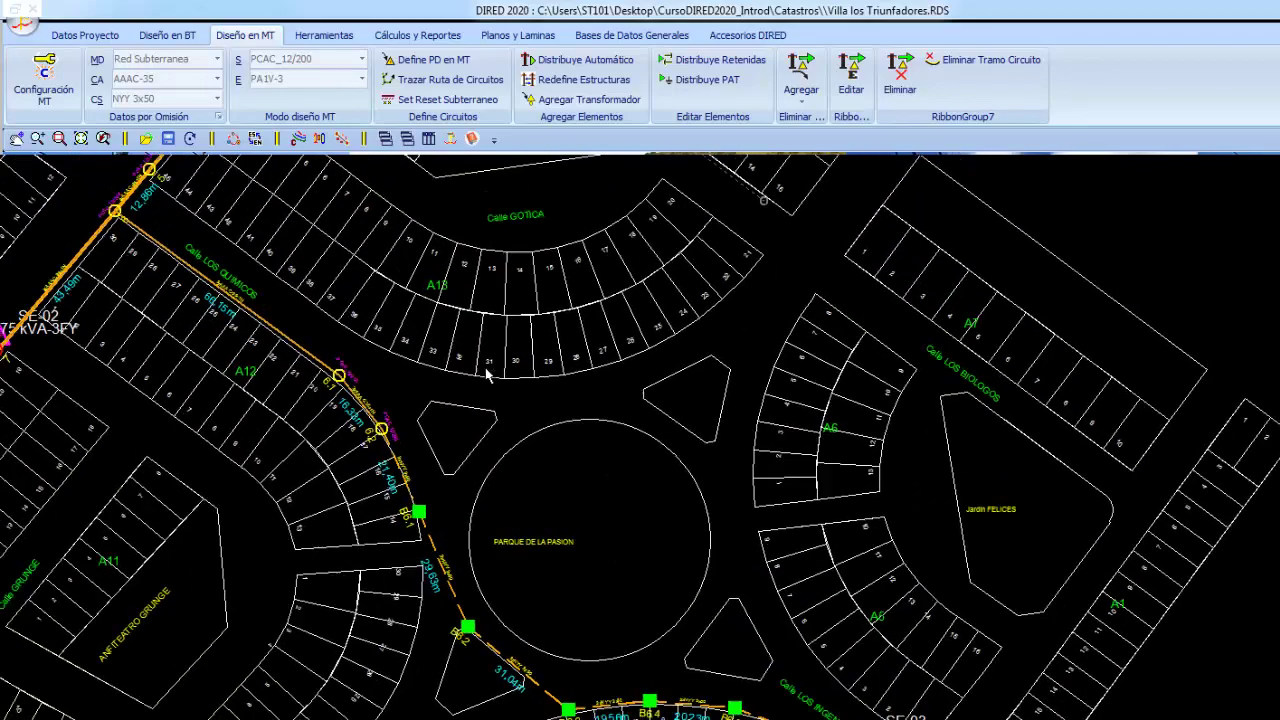
middle_drag(487, 327, 570, 520)
scroll(533, 426, up, 1)
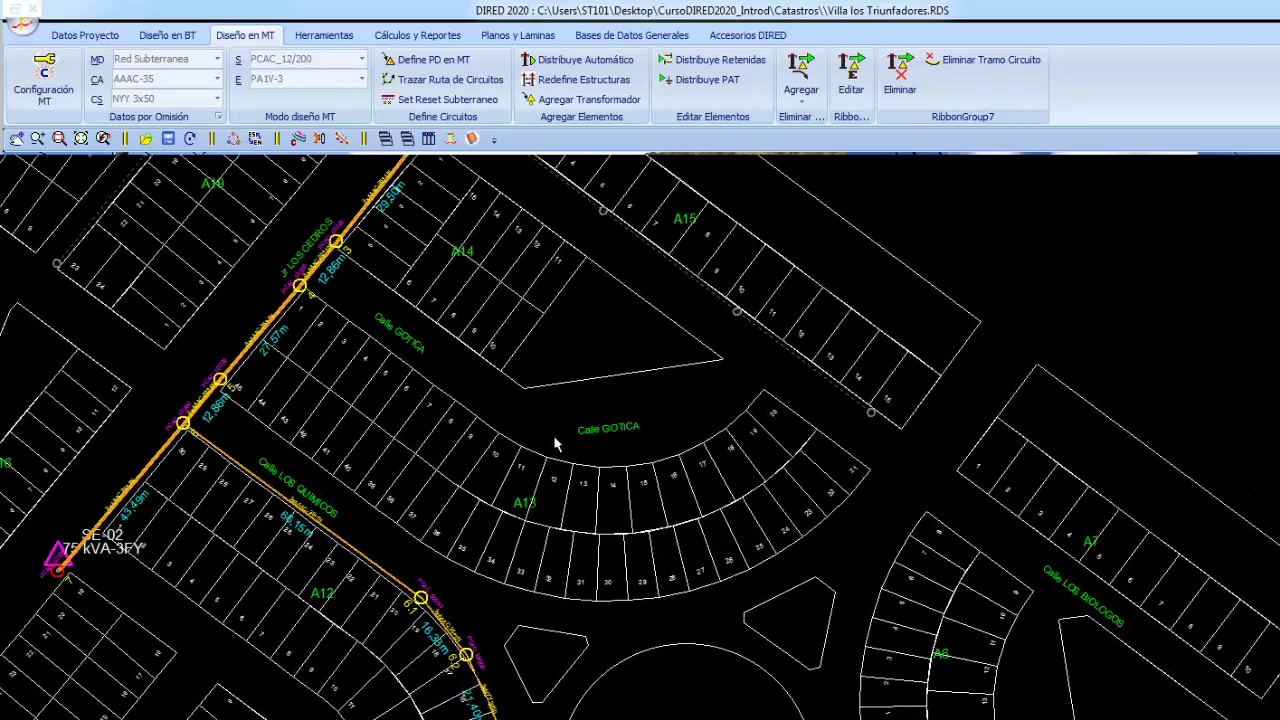
scroll(600, 457, down, 2)
scroll(605, 457, down, 1)
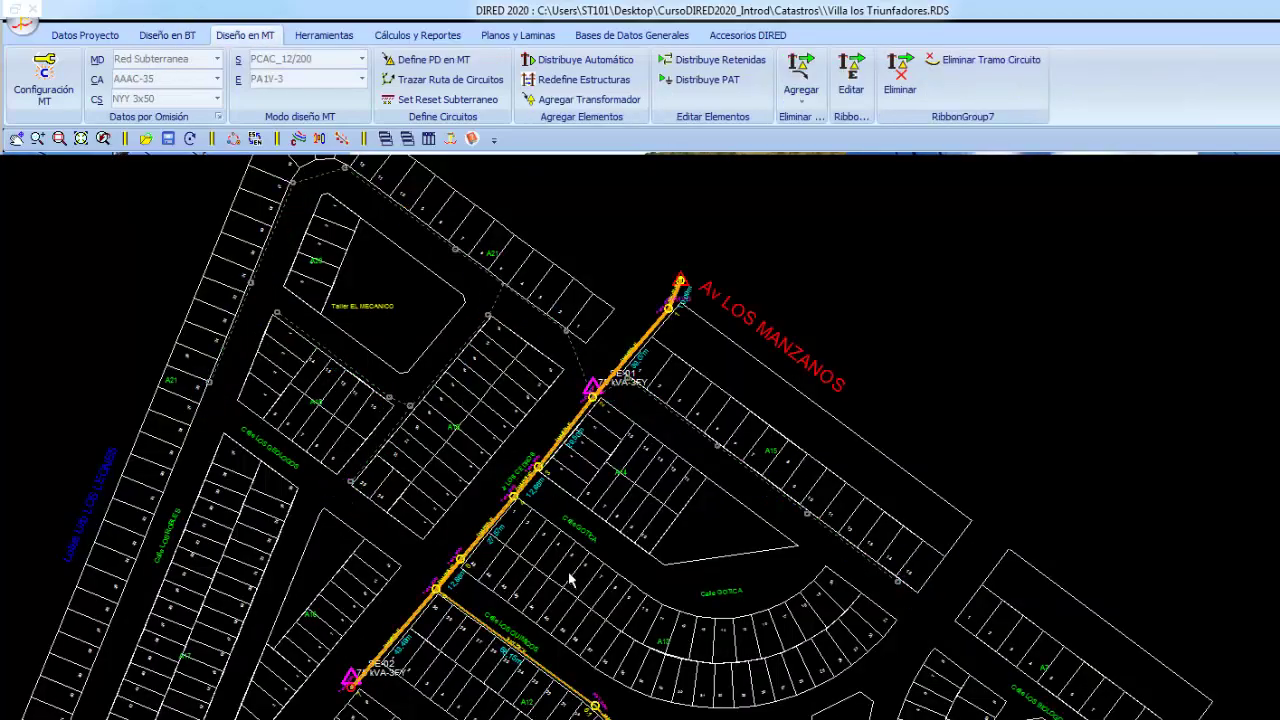
scroll(570, 580, down, 2)
scroll(534, 400, up, 1)
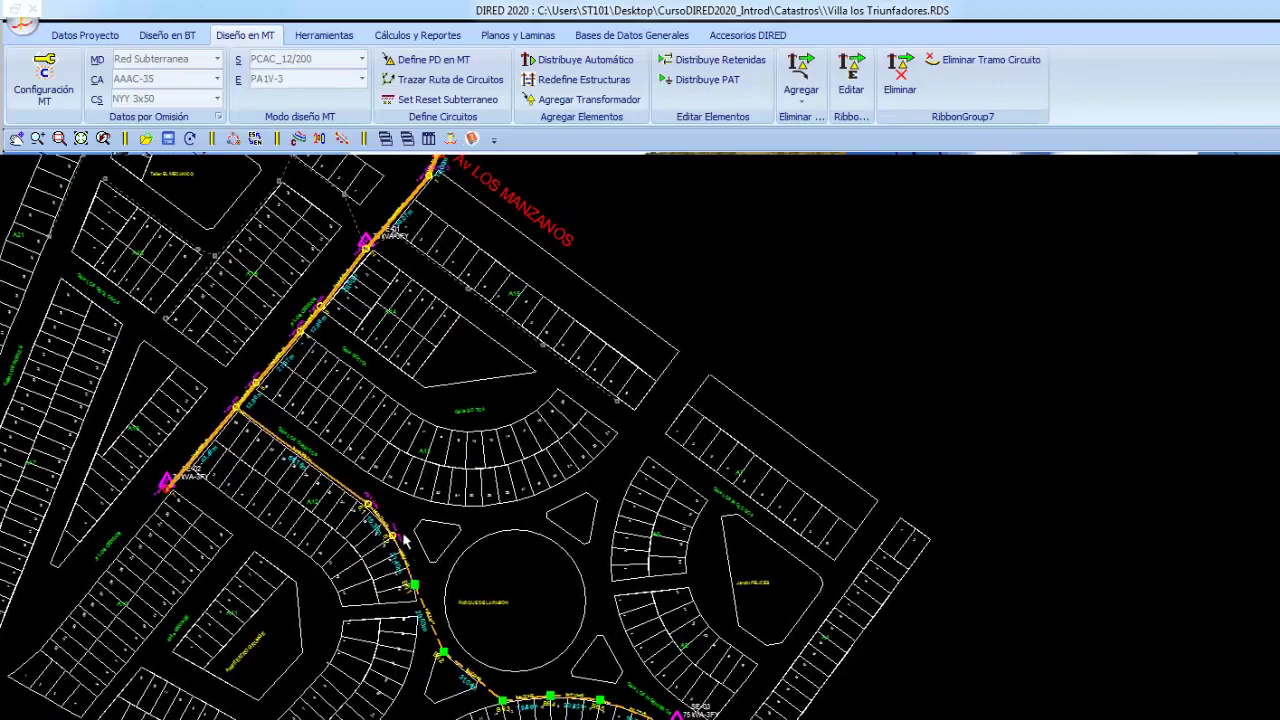
middle_drag(461, 401, 528, 430)
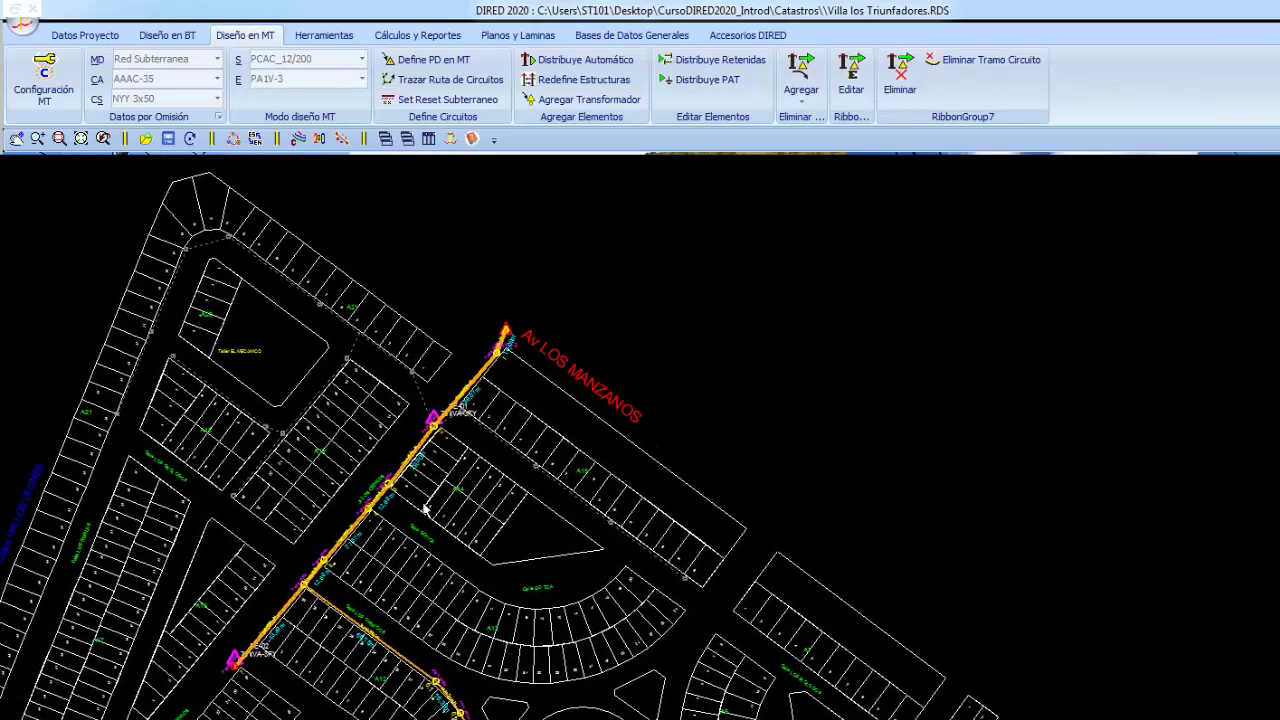
middle_drag(493, 577, 494, 423)
scroll(494, 423, down, 2)
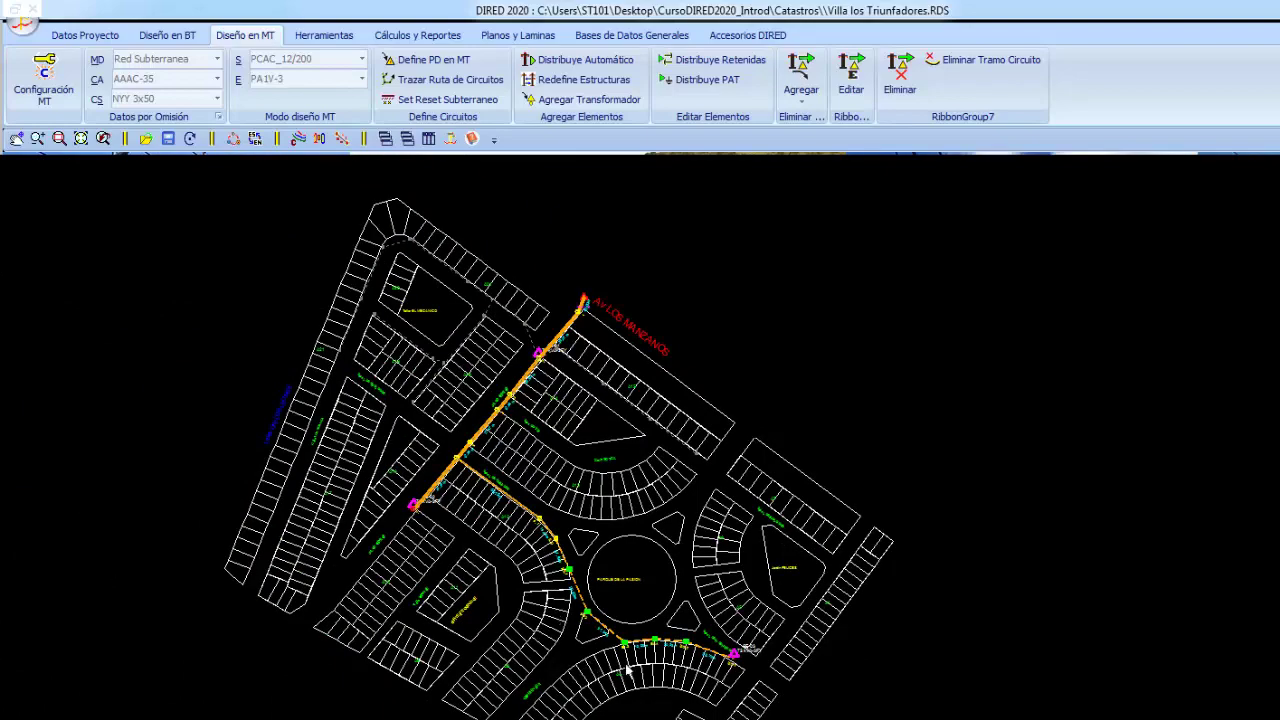
scroll(628, 665, up, 1)
scroll(600, 640, up, 1)
scroll(544, 582, up, 1)
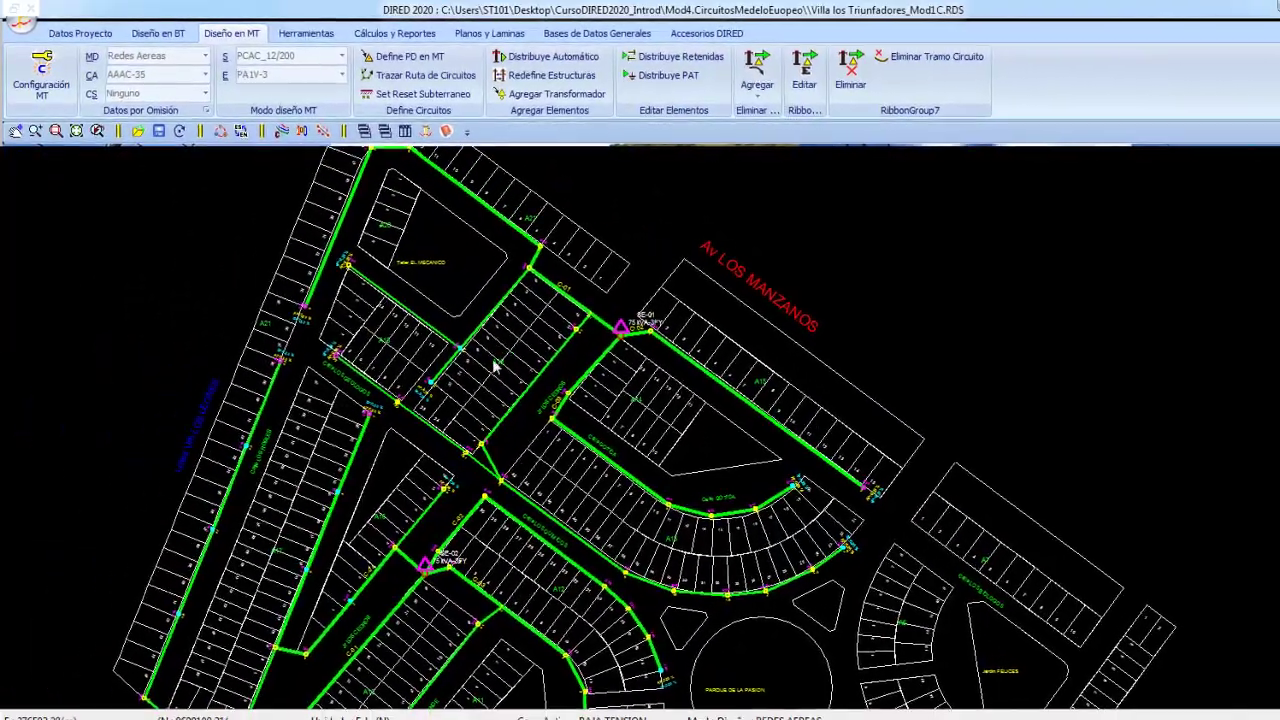
Pan and zoom across the Mod1C plan's green LV circuits, ending centred on SE-01
scroll(507, 420, up, 1)
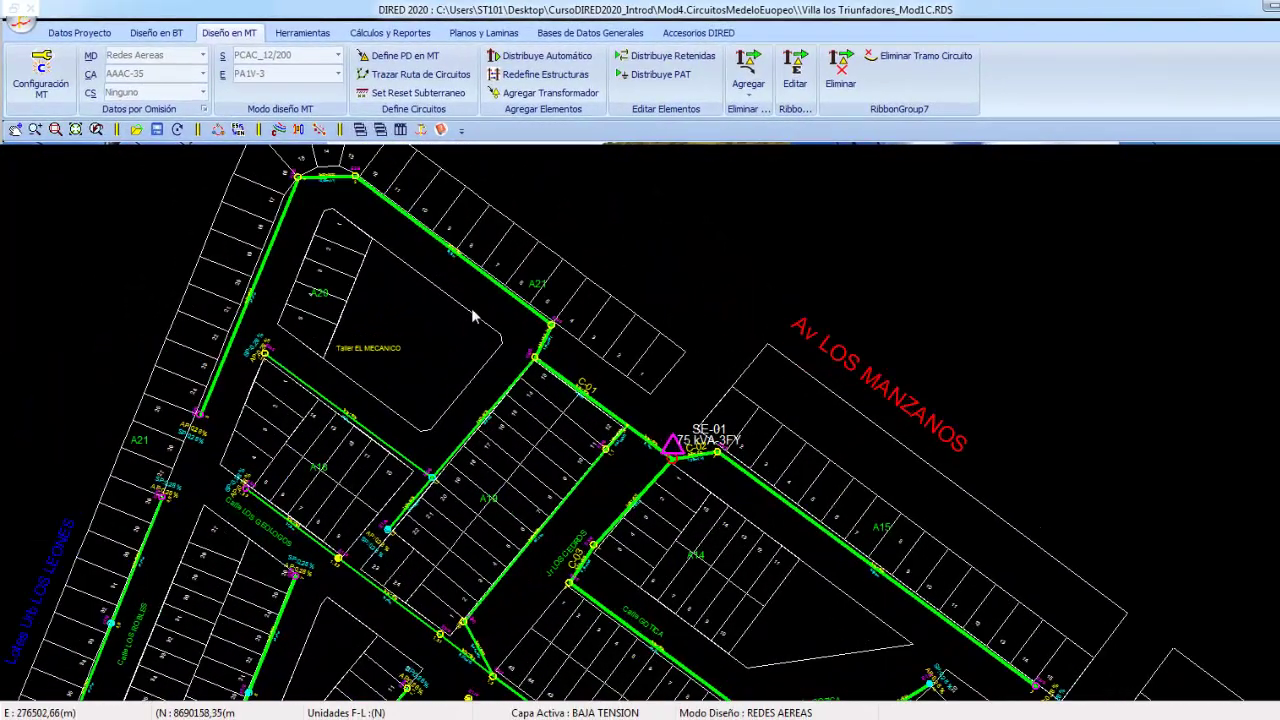
scroll(500, 363, down, 1)
scroll(562, 355, up, 1)
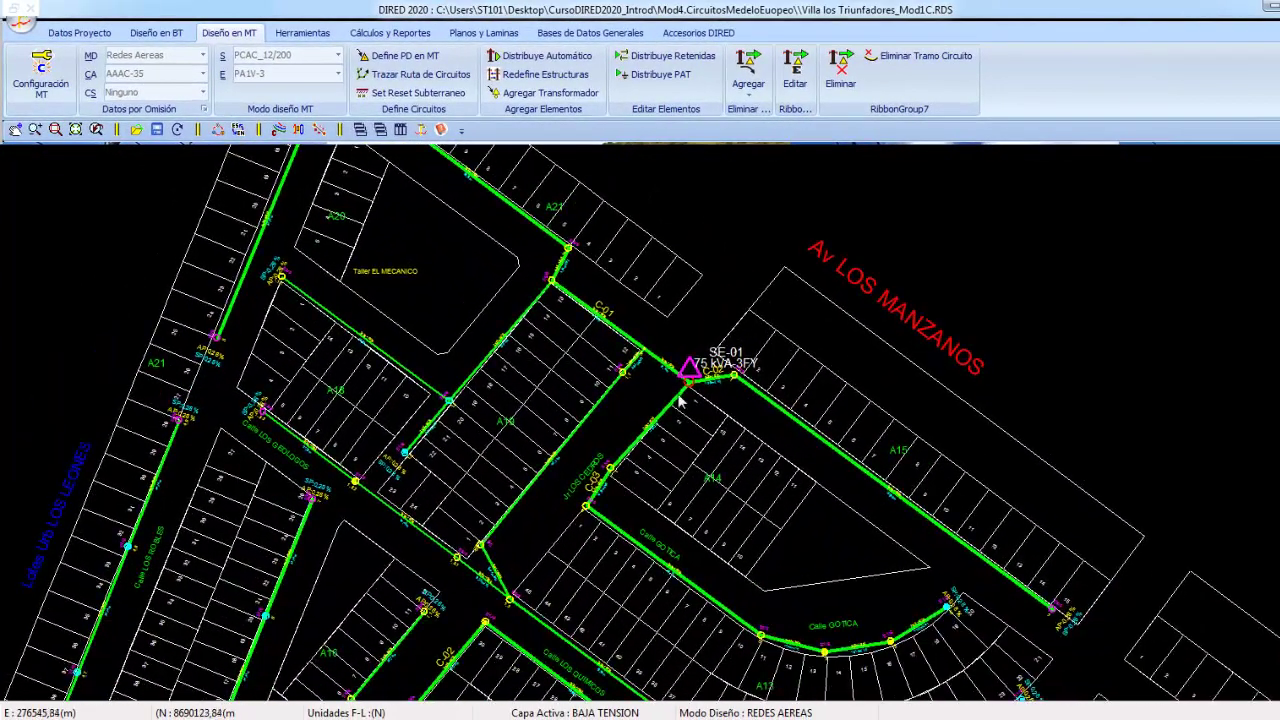
scroll(541, 496, down, 1)
scroll(560, 600, up, 1)
scroll(400, 320, down, 1)
scroll(229, 523, up, 1)
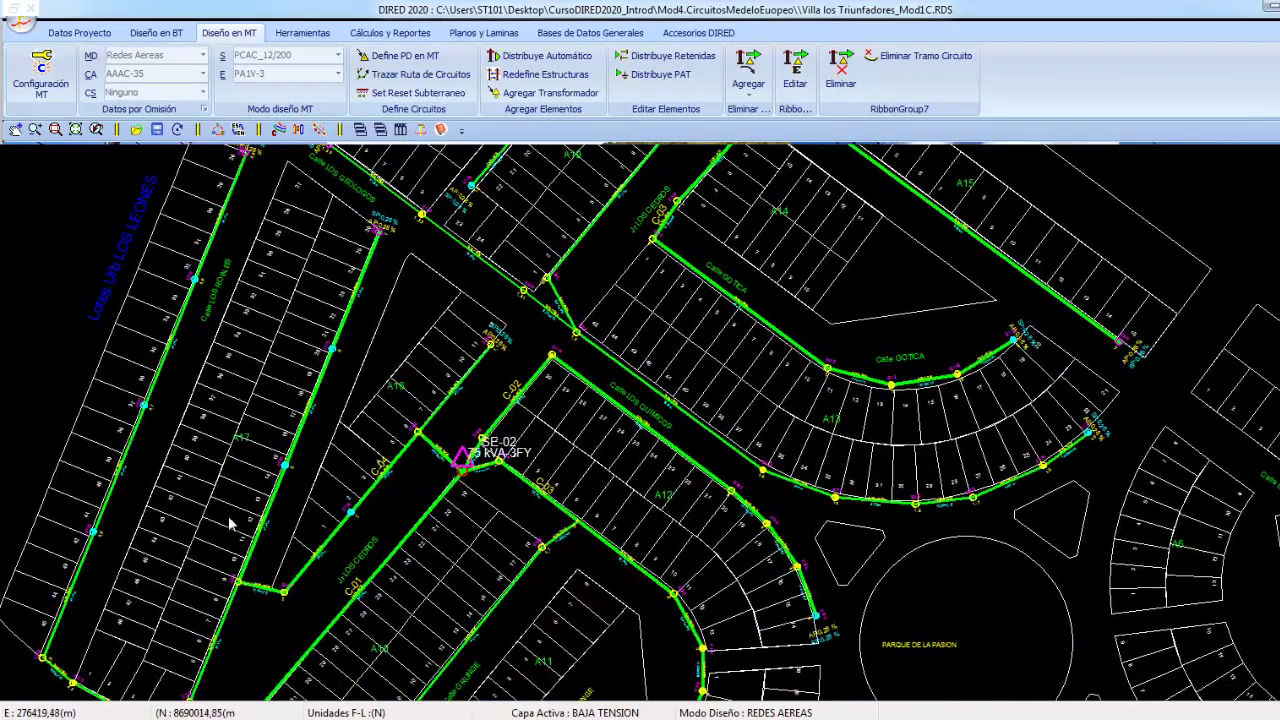
scroll(234, 479, down, 1)
scroll(505, 420, up, 1)
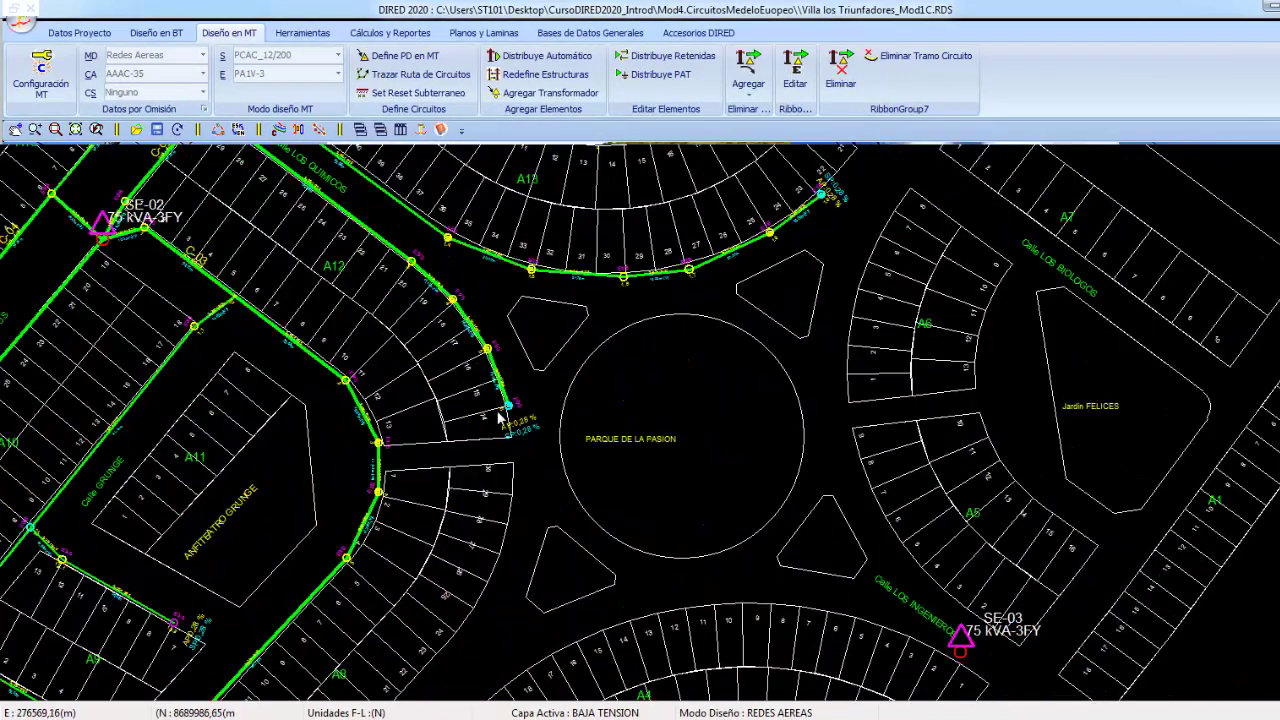
scroll(601, 453, down, 1)
middle_drag(997, 571, 767, 483)
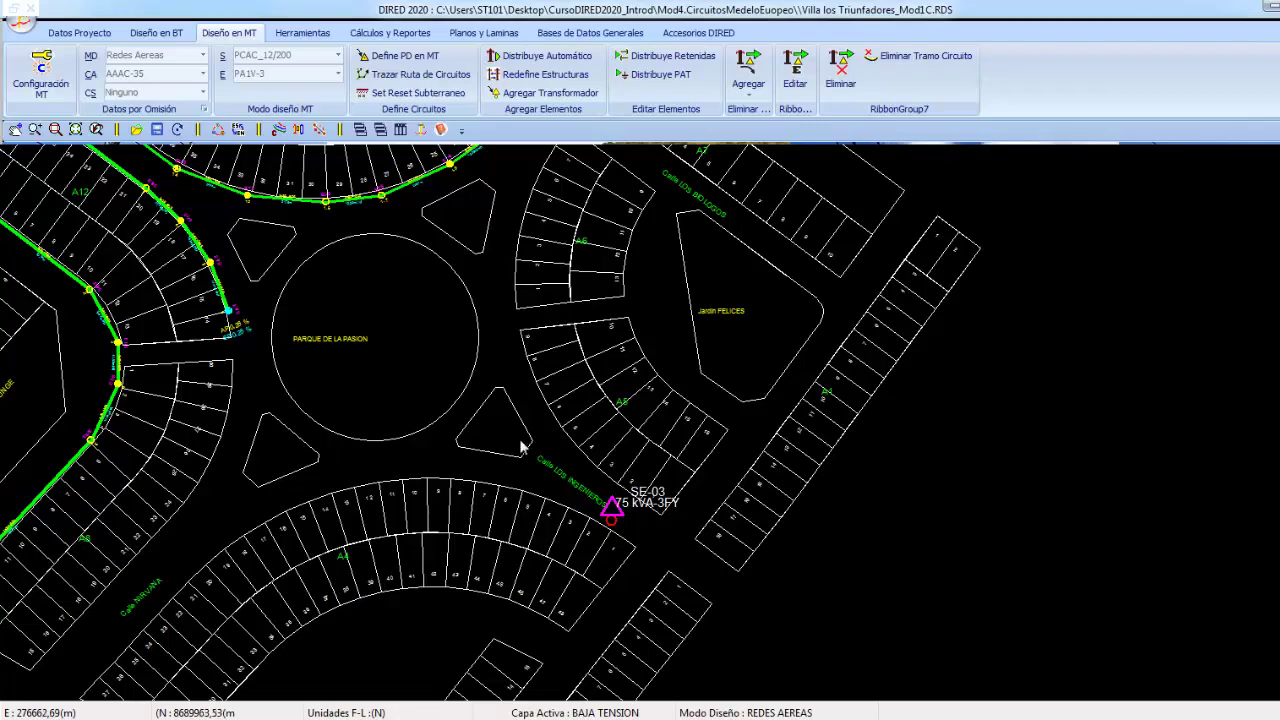
scroll(593, 478, down, 1)
scroll(470, 370, down, 1)
middle_drag(470, 370, 590, 510)
scroll(548, 450, up, 1)
scroll(575, 480, up, 1)
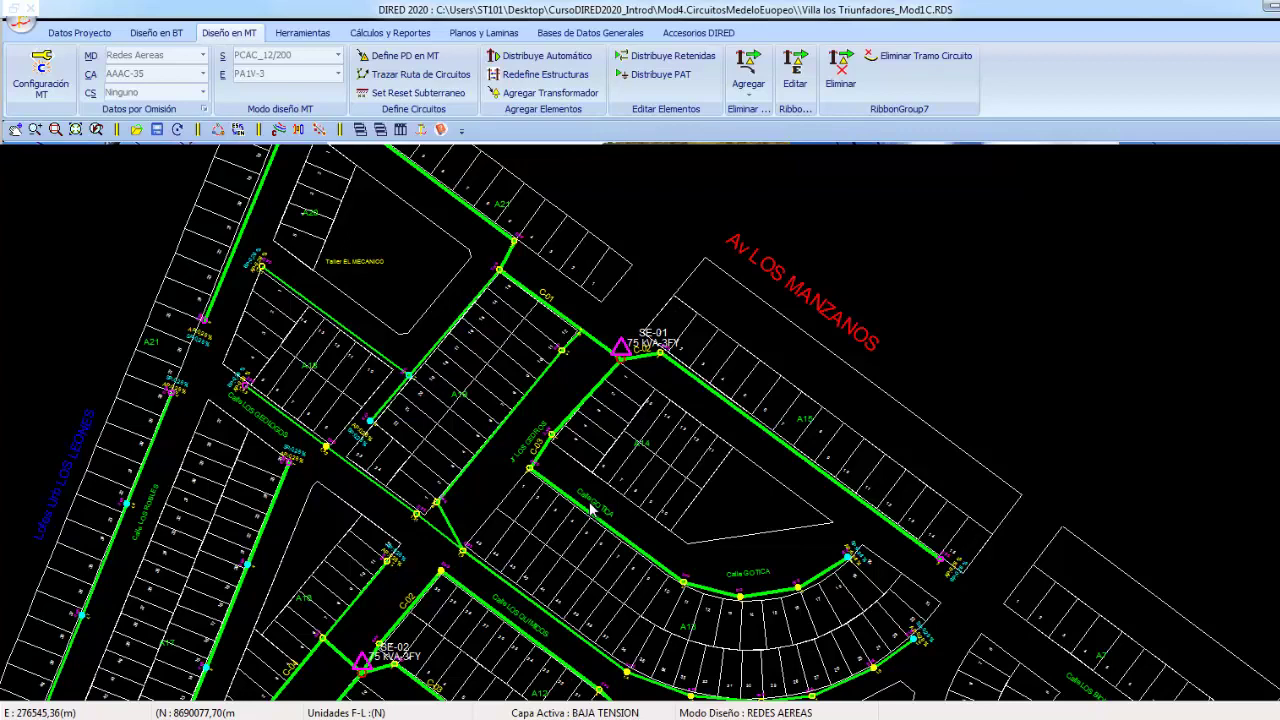
scroll(690, 488, up, 2)
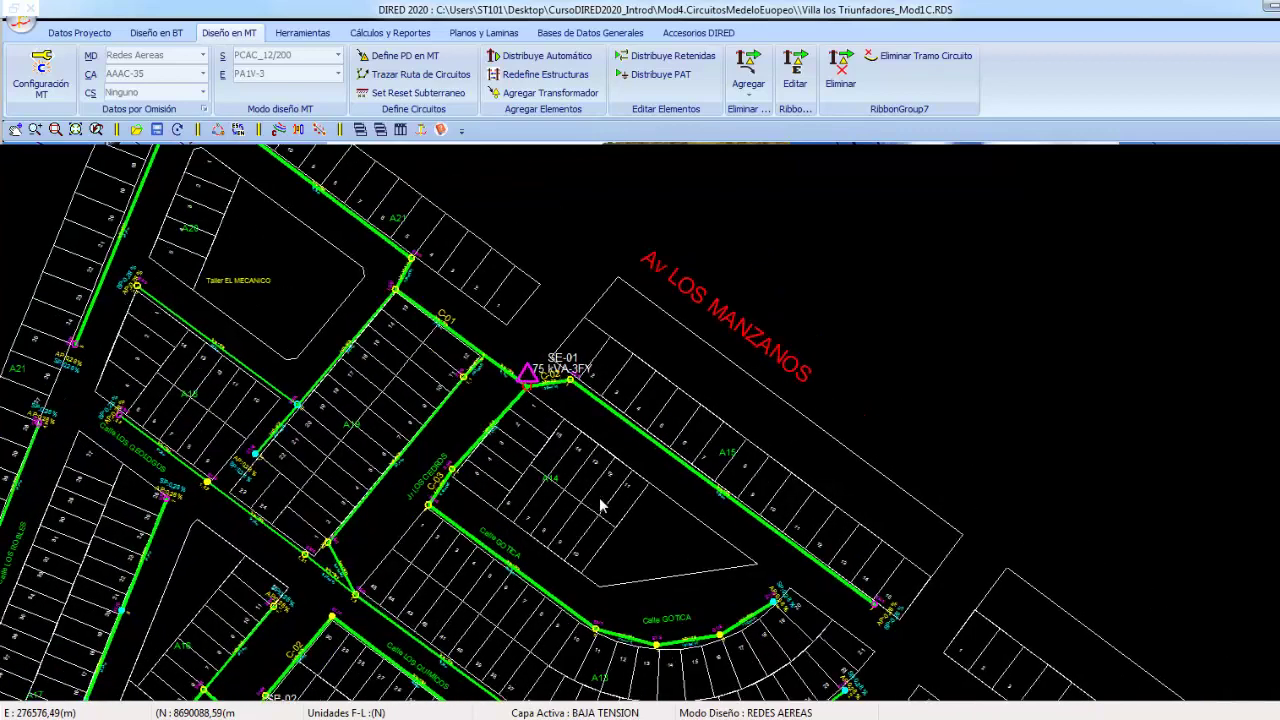
middle_drag(788, 364, 708, 430)
Auto-distribute supports at 40 m maximum span on SE-01's block A15 circuit and the A21 line
click(716, 476)
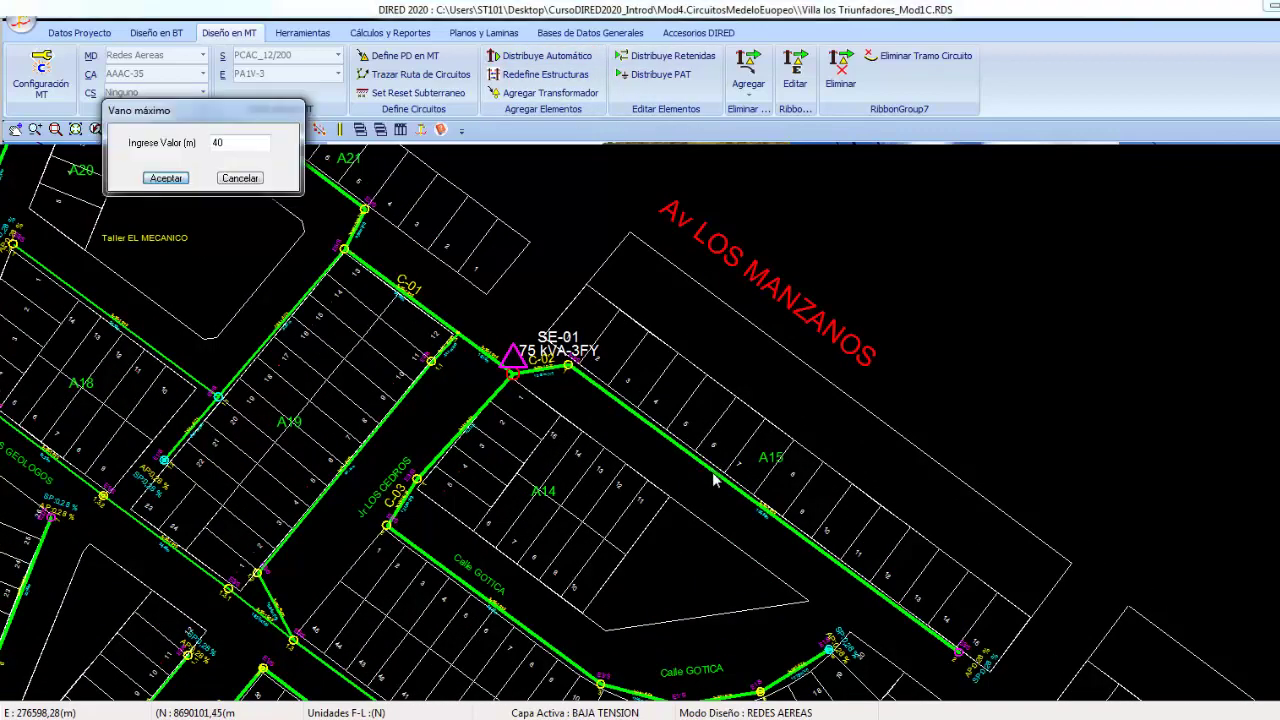
click(163, 180)
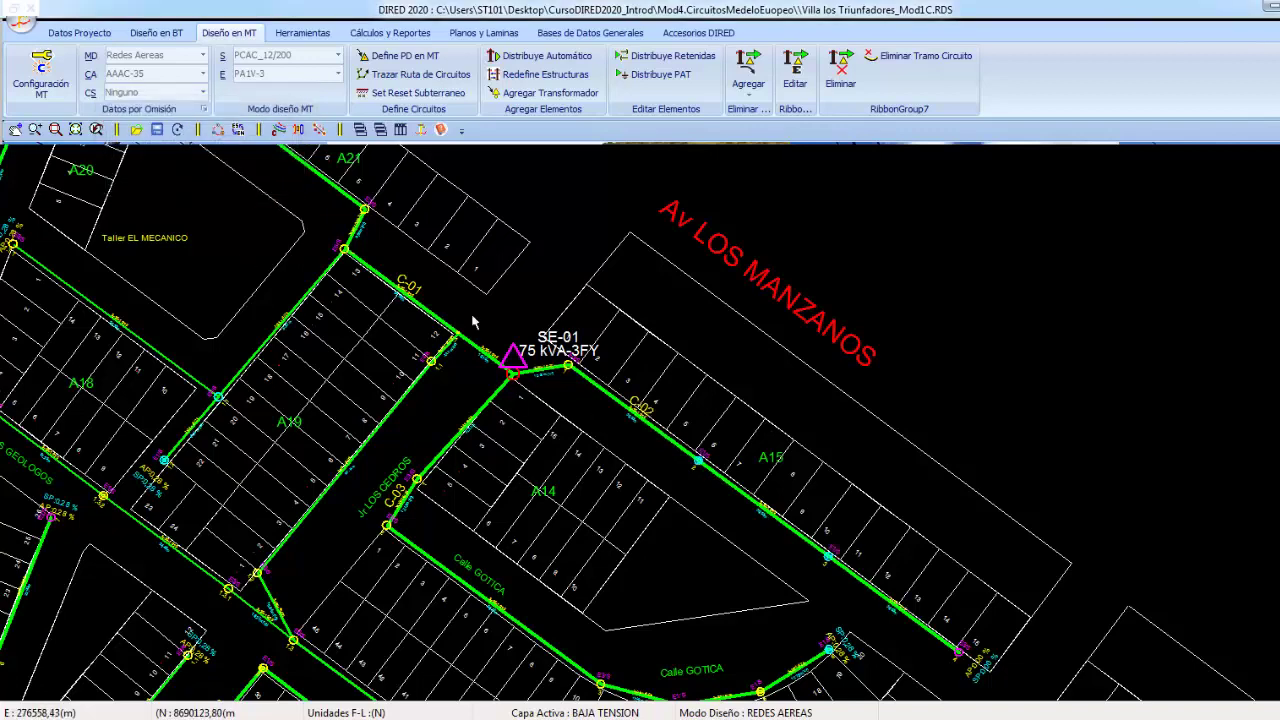
middle_drag(474, 318, 592, 462)
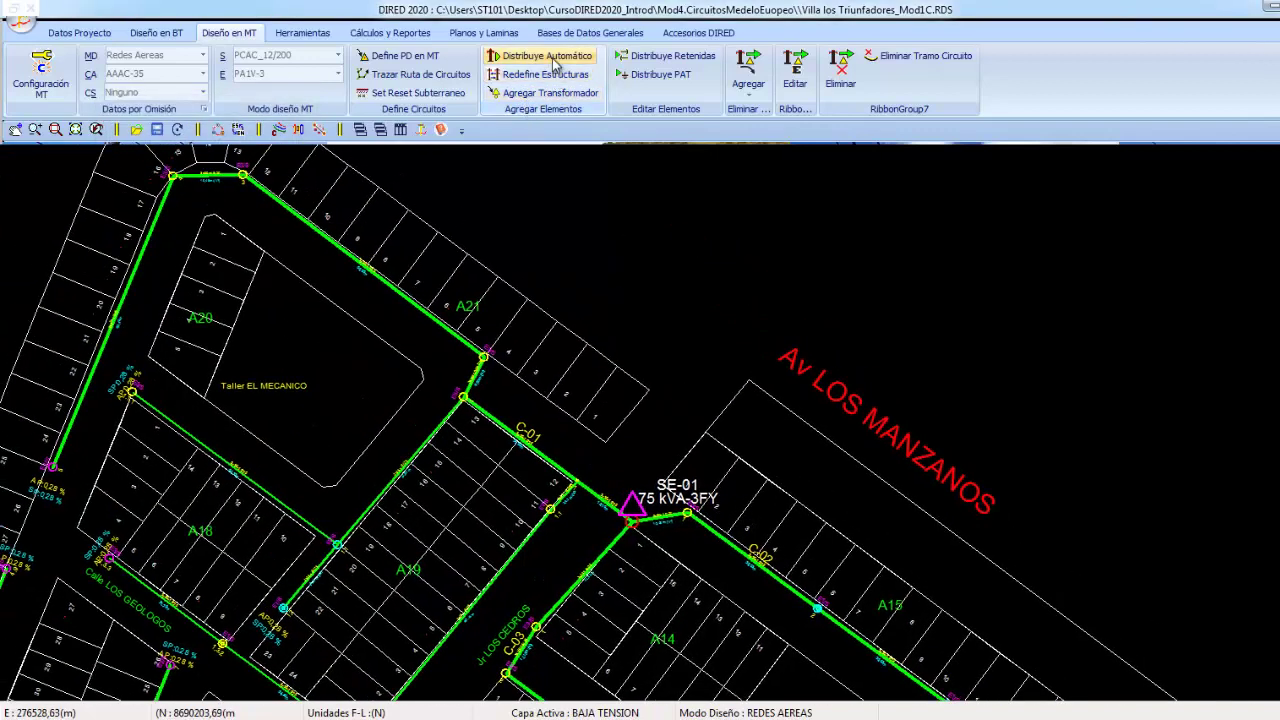
click(378, 280)
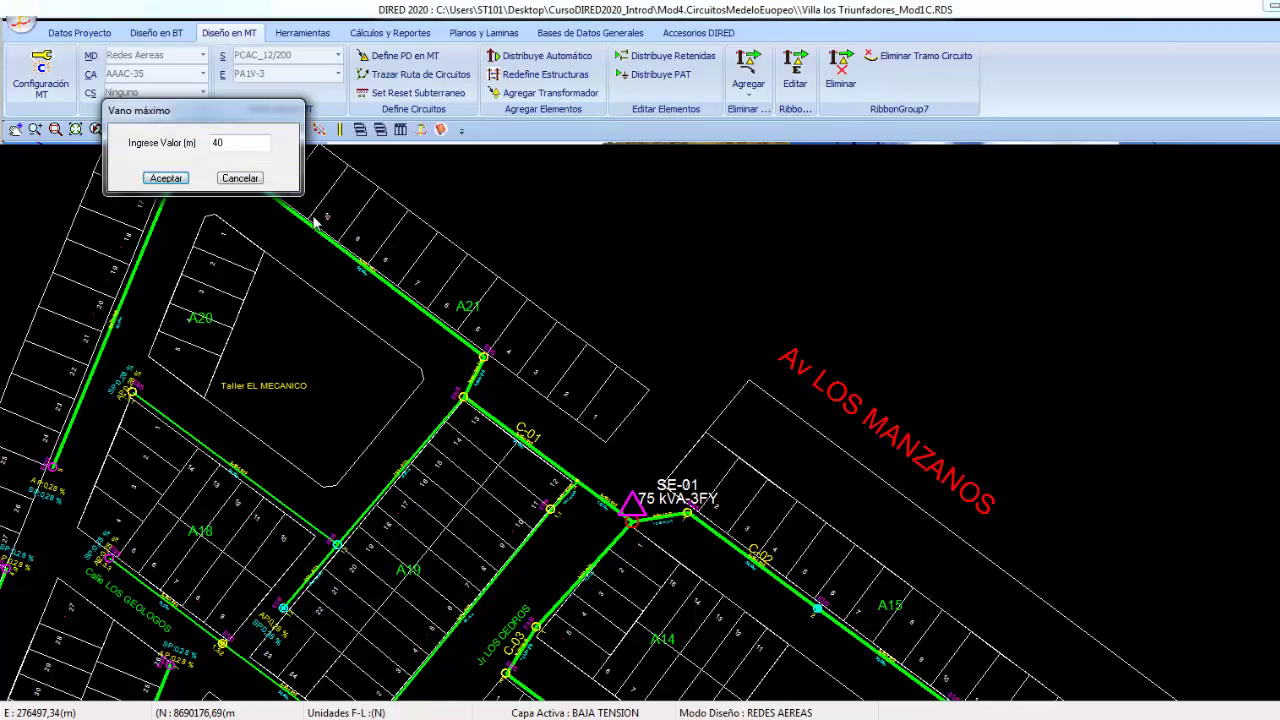
click(163, 180)
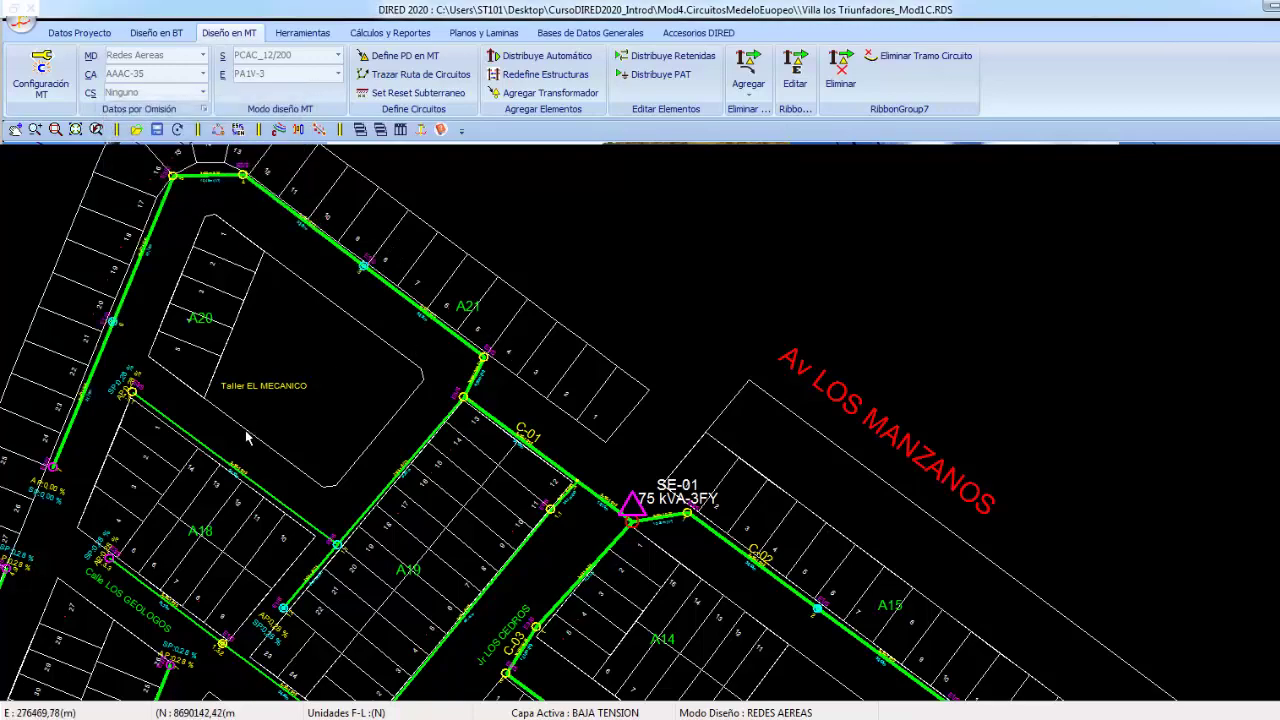
middle_drag(238, 448, 348, 272)
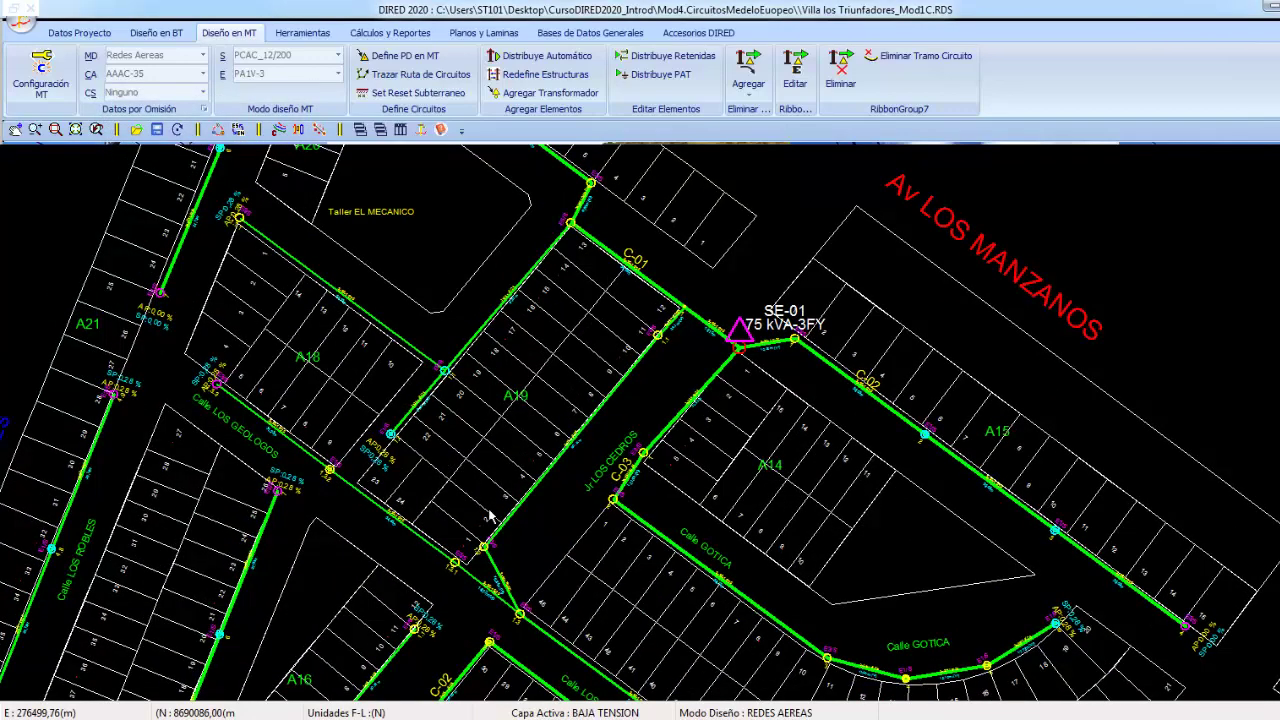
scroll(580, 385, down, 2)
scroll(620, 395, down, 2)
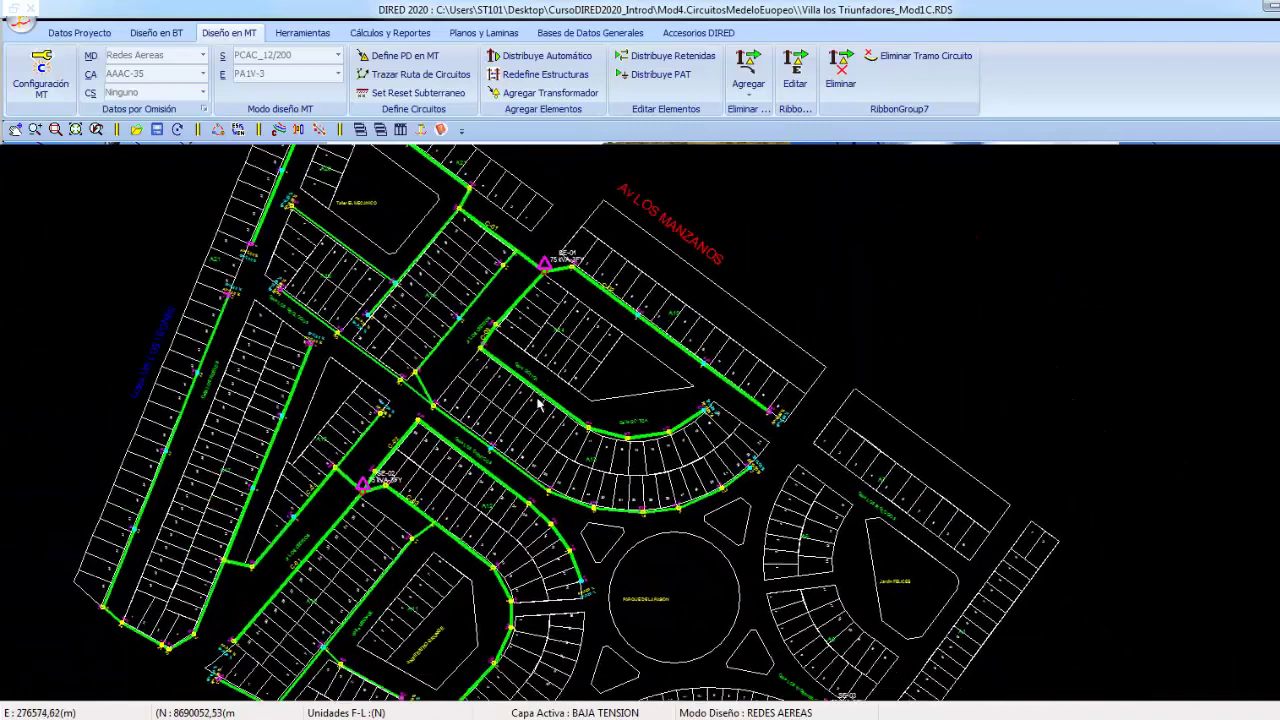
middle_drag(600, 396, 538, 400)
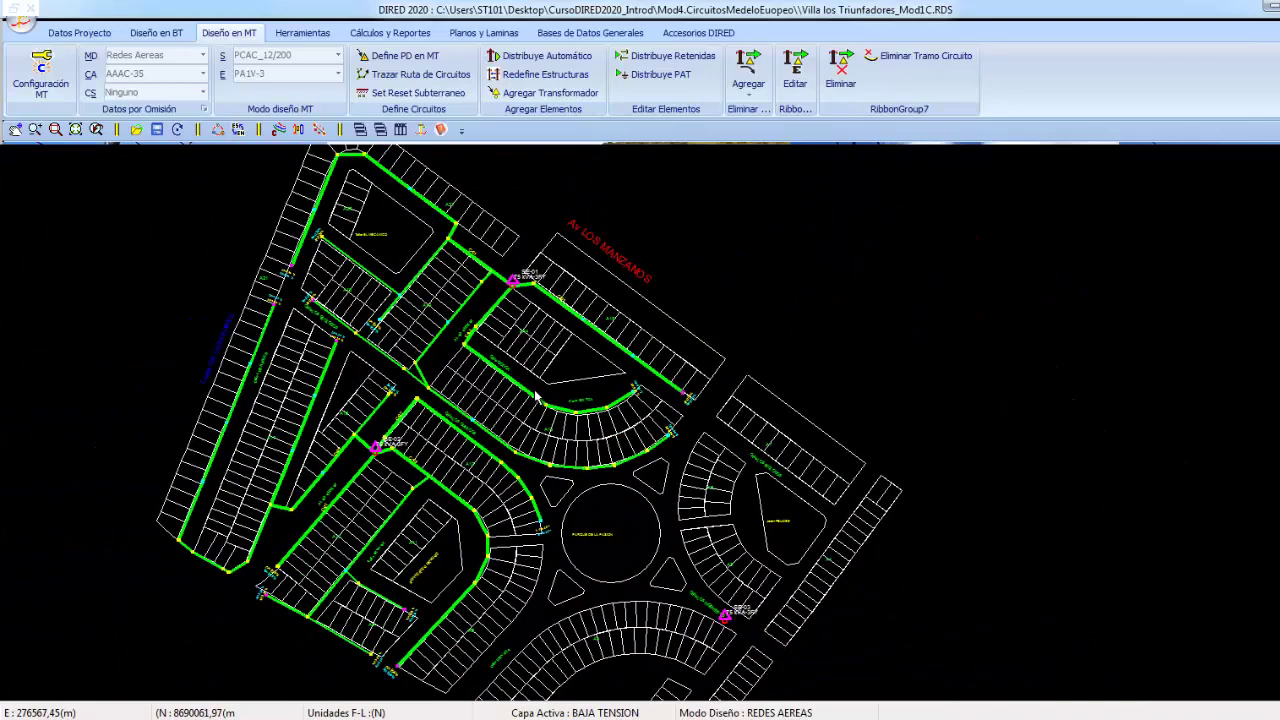